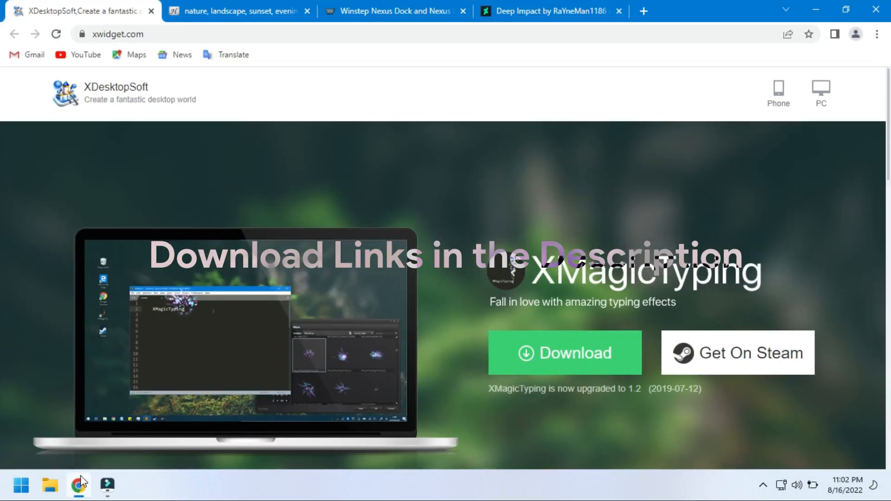
Download XWidget for Windows from the list of Windows software on the XDesktopSoft page.
scroll(453, 281, down, 8)
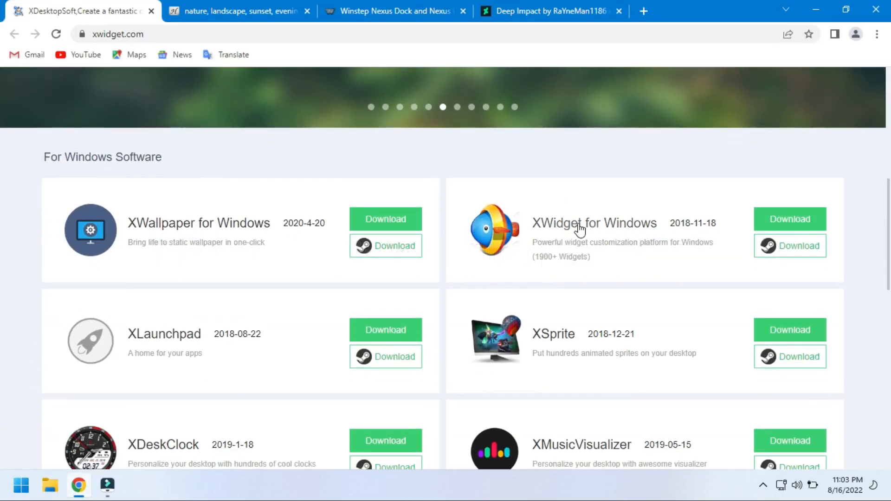
click(780, 222)
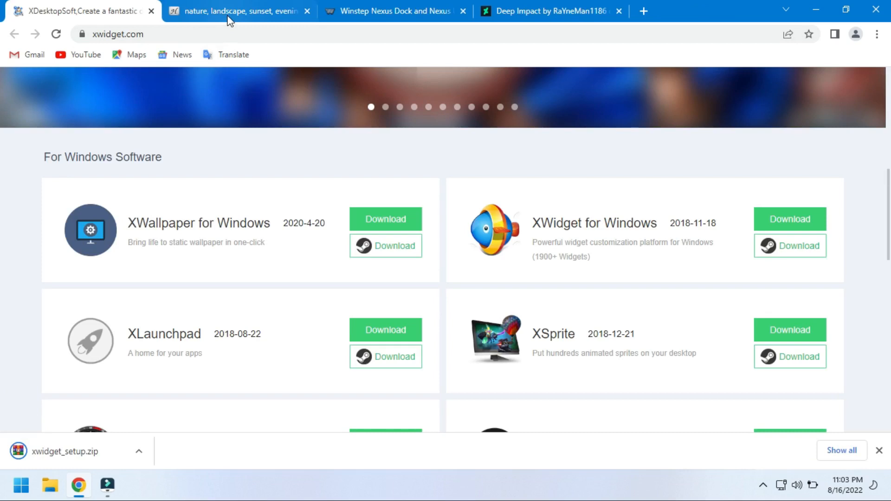
Download the sunset road wallpaper from Wallhaven, cropped to a custom resolution of 3840 × 2253.
click(228, 20)
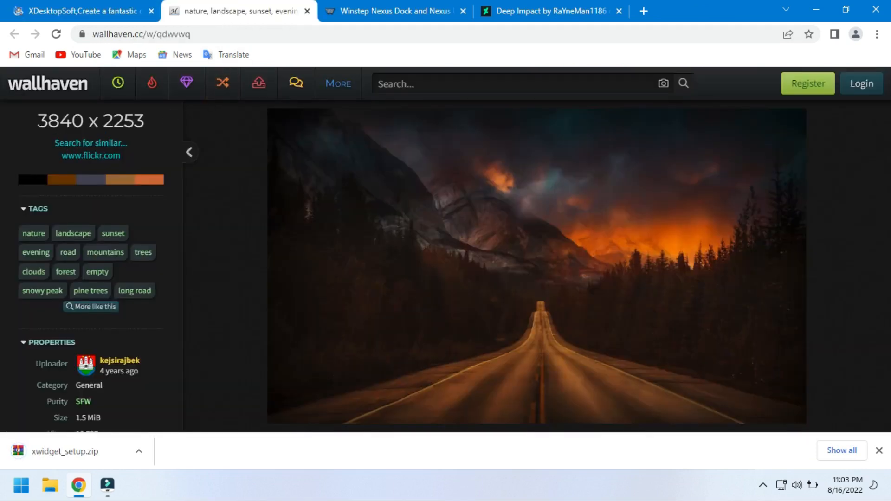
drag(38, 120, 142, 121)
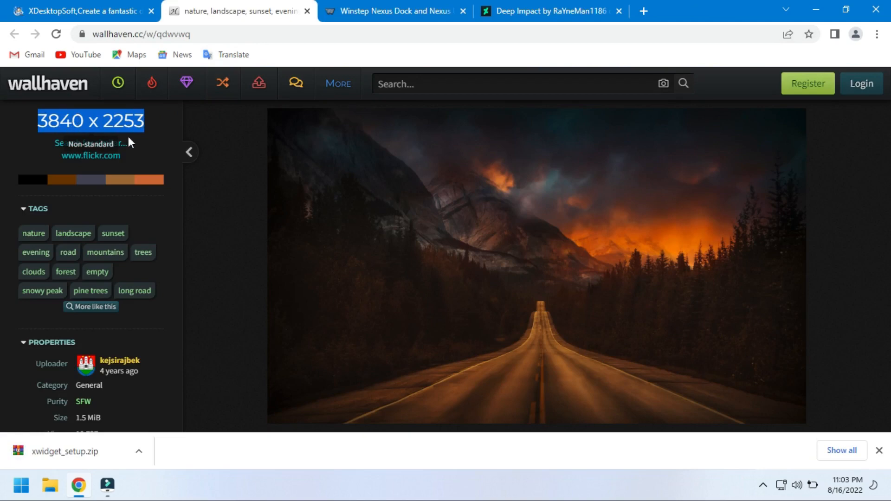
click(169, 134)
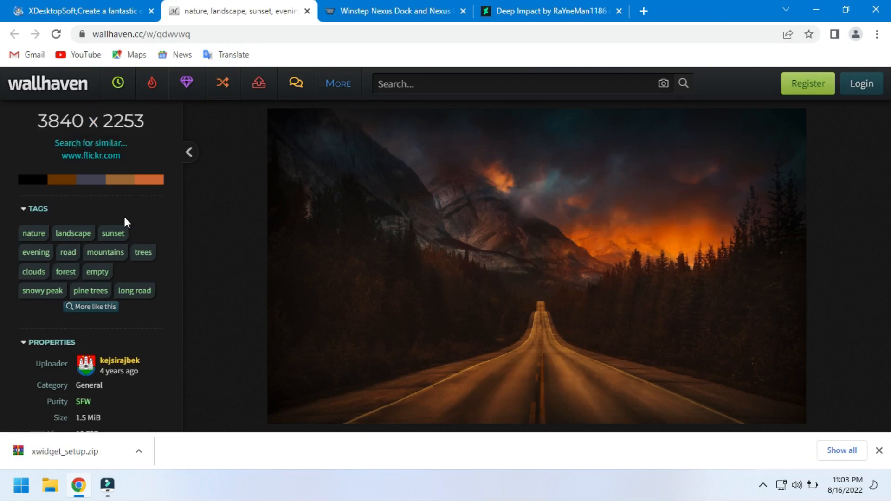
scroll(124, 216, down, 5)
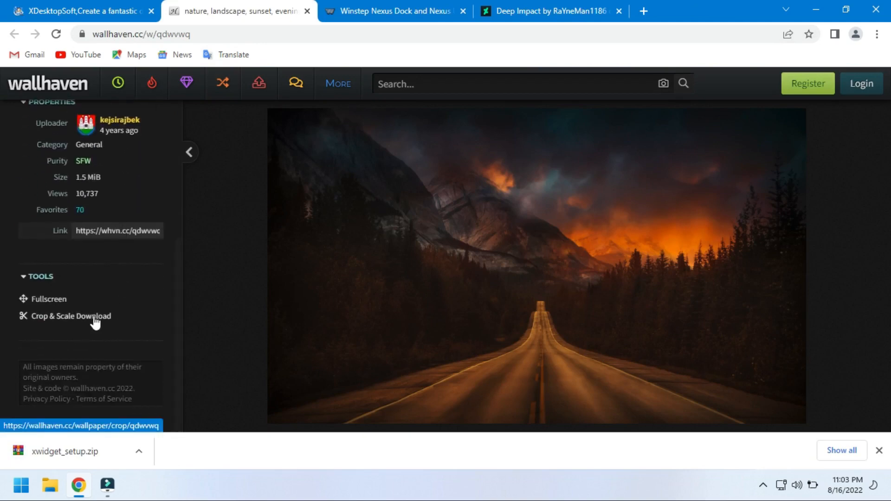
click(126, 313)
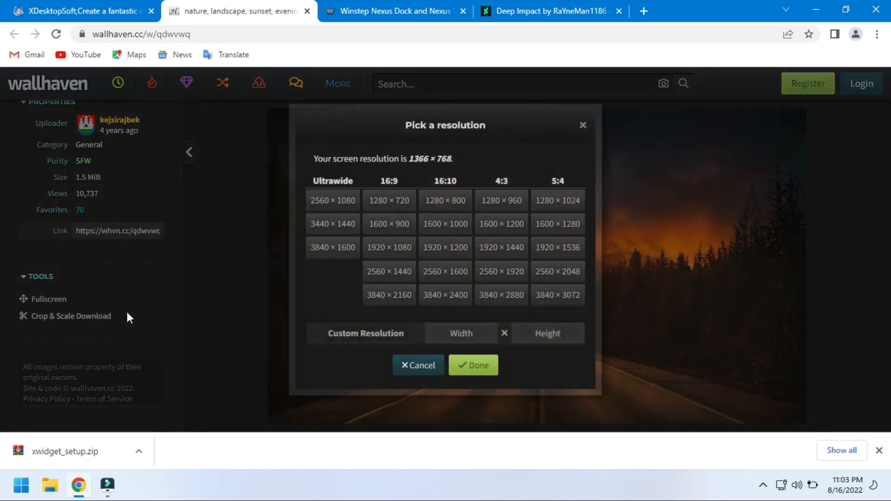
click(445, 335)
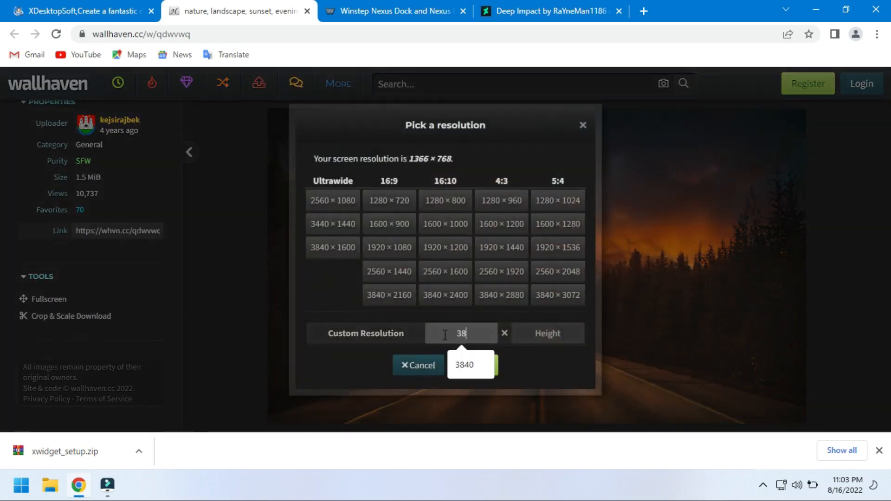
text(3840)
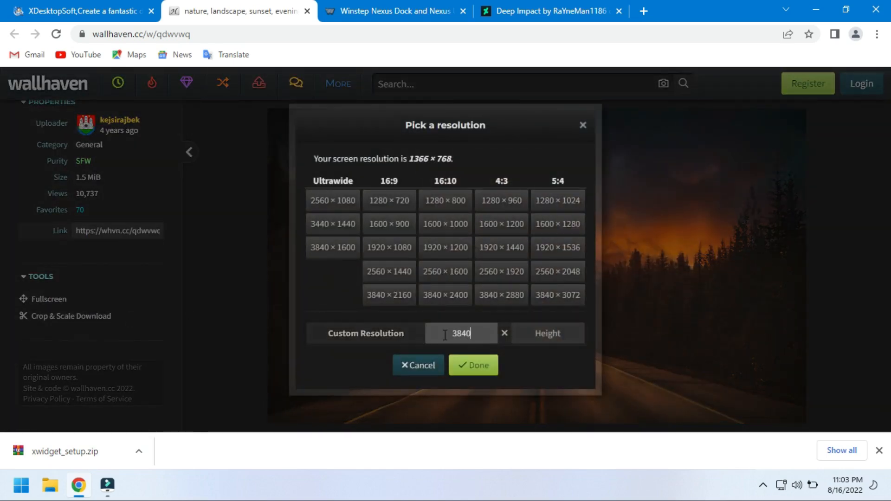
click(530, 334)
text(2253)
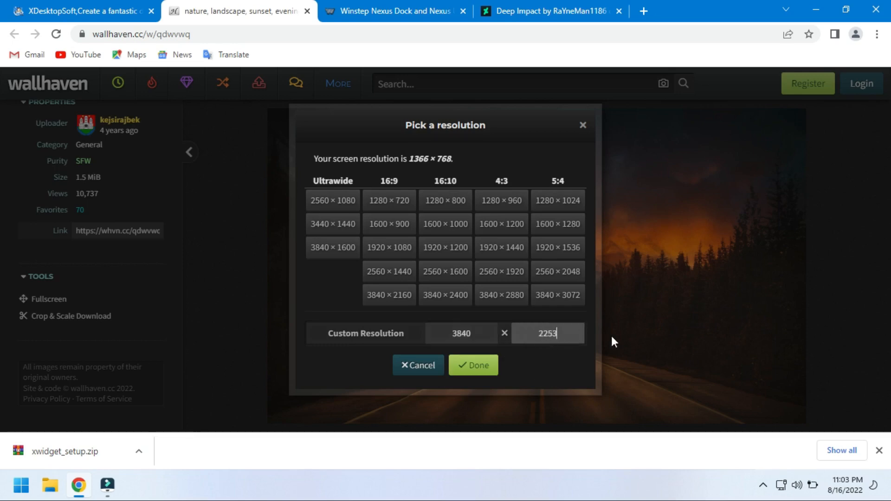
click(494, 366)
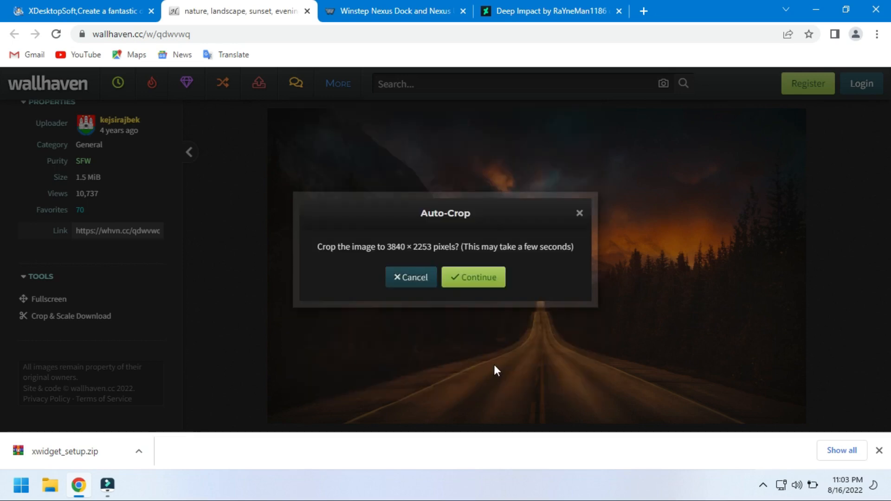
click(479, 281)
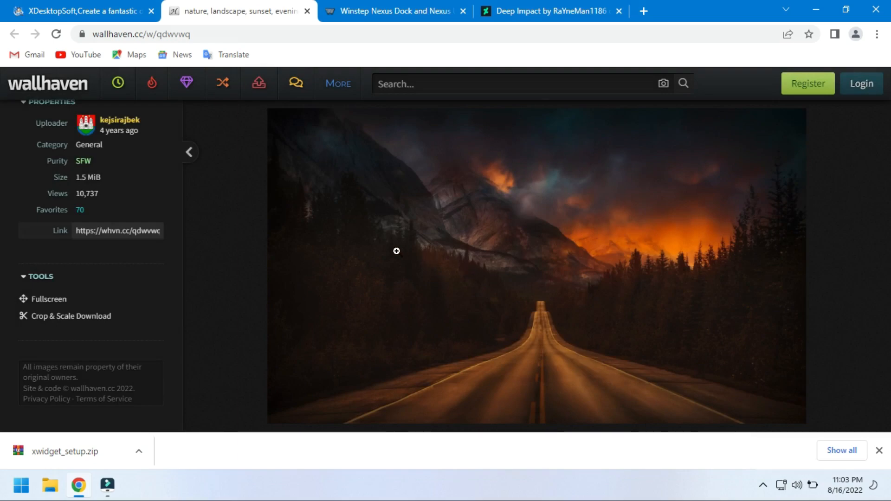
Download the free version of Winstep Nexus from the Winstep page.
click(394, 12)
scroll(436, 237, down, 9)
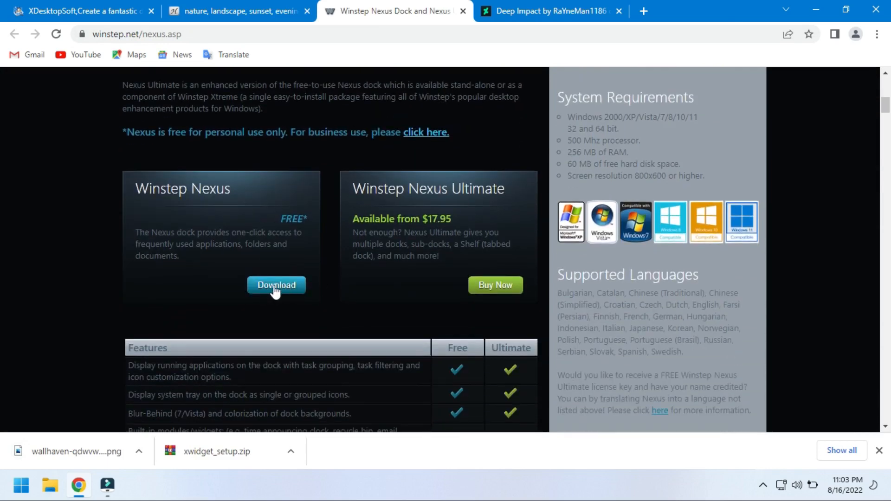
click(289, 292)
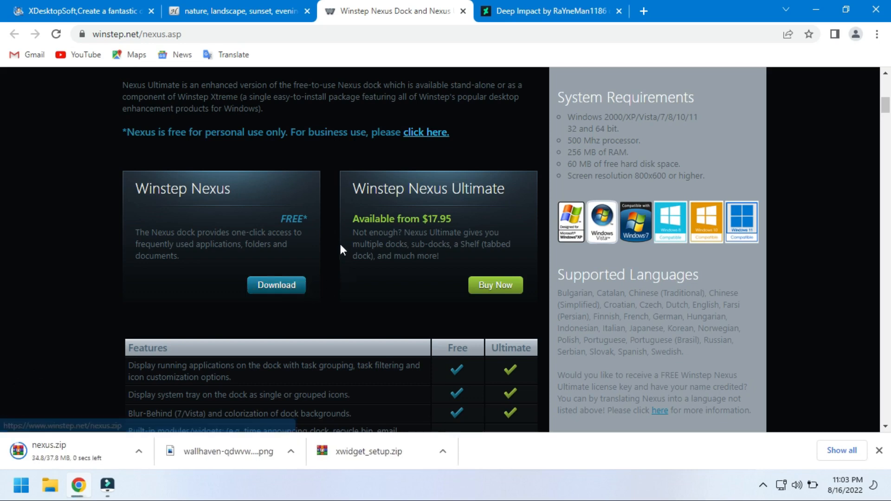
Download the Deep Impact icon pack from DeviantArt and minimize the browser.
click(552, 7)
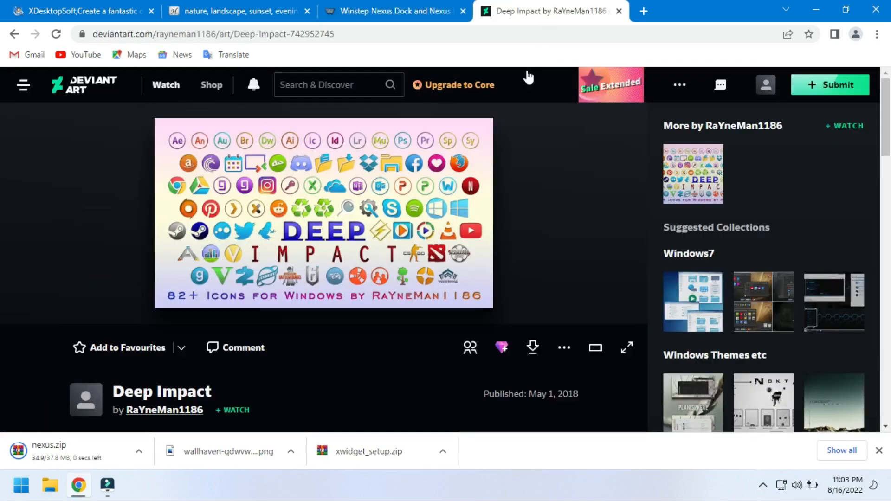
click(536, 352)
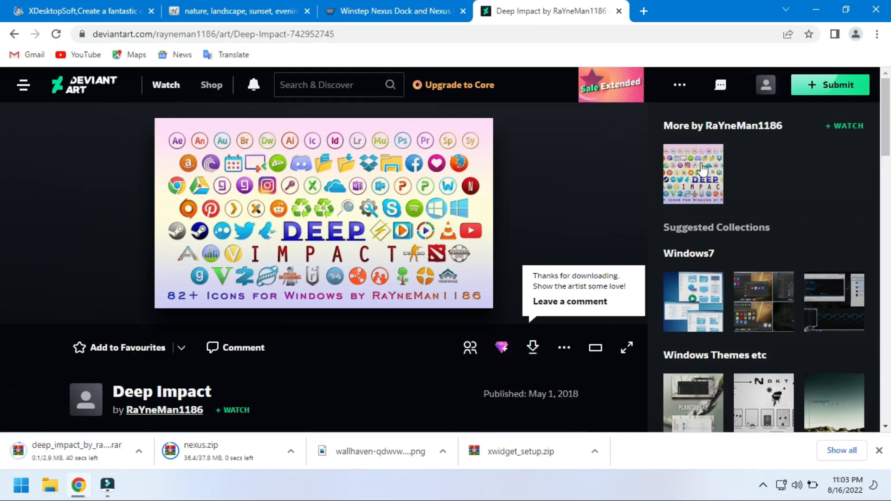
click(815, 10)
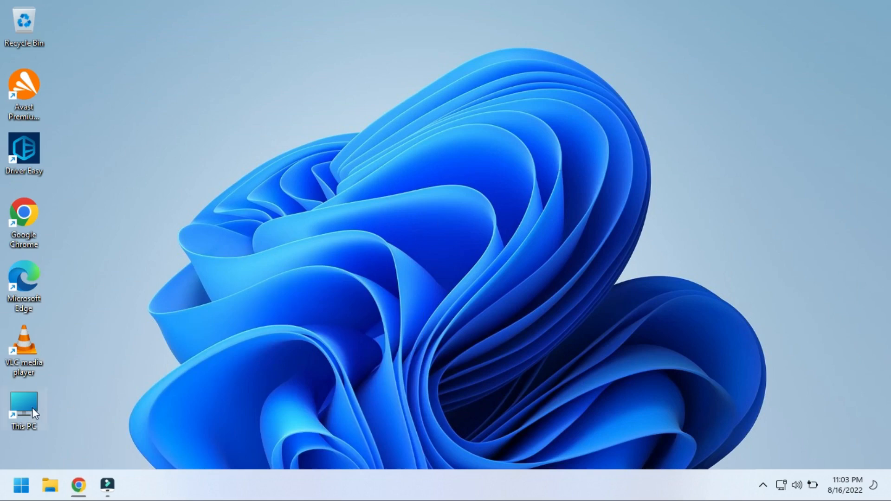
Set the downloaded wallhaven image in the Downloads folder as the desktop background.
double_click(30, 409)
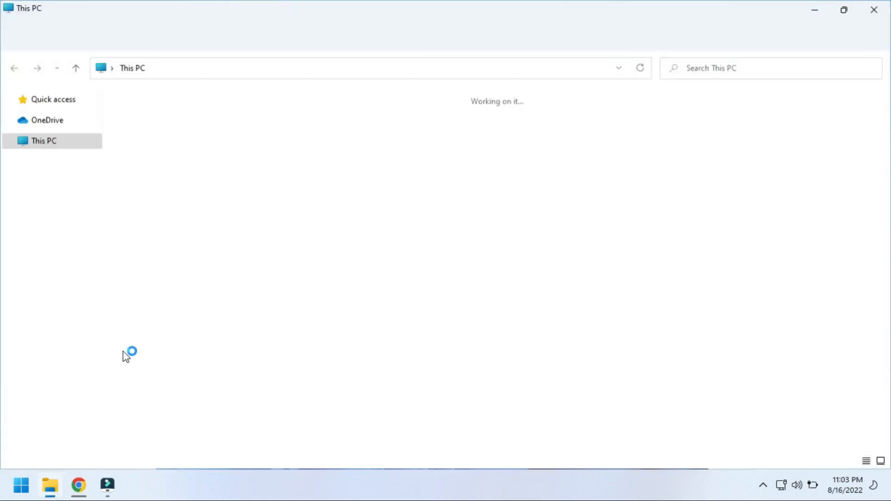
click(72, 194)
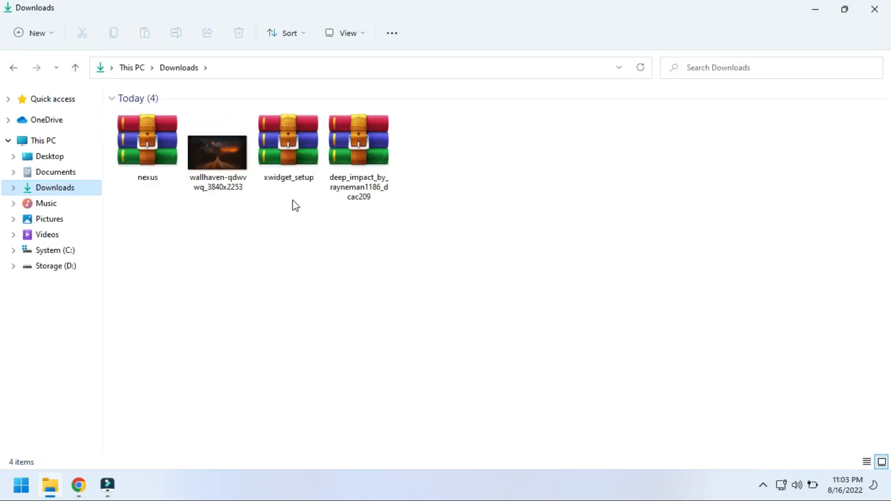
click(219, 157)
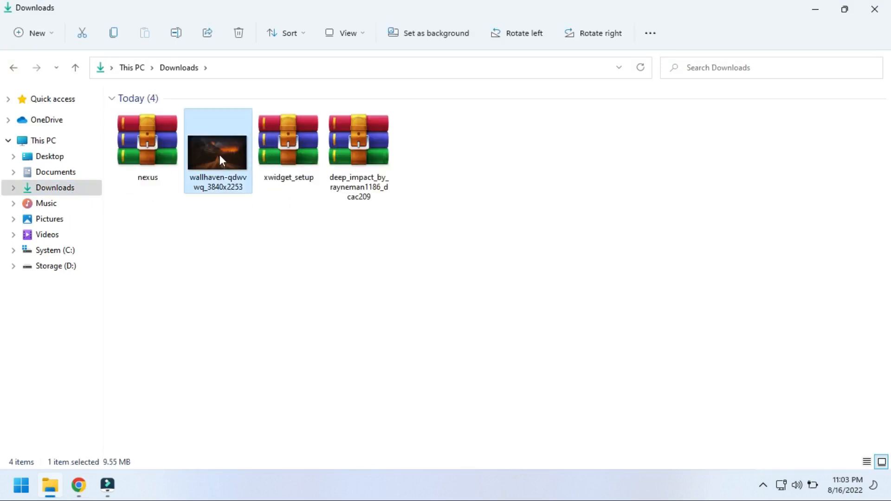
click(426, 39)
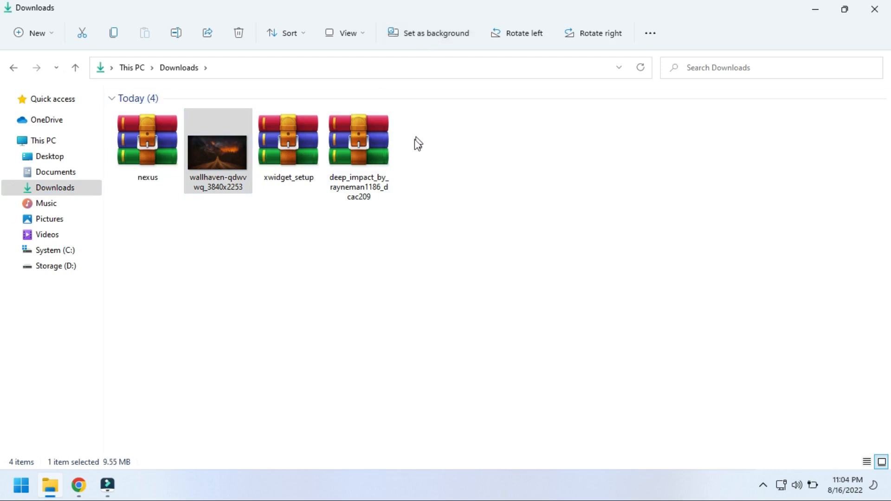
Extract the xwidget_setup archive into its own xwidget_setup folder in Downloads.
click(288, 146)
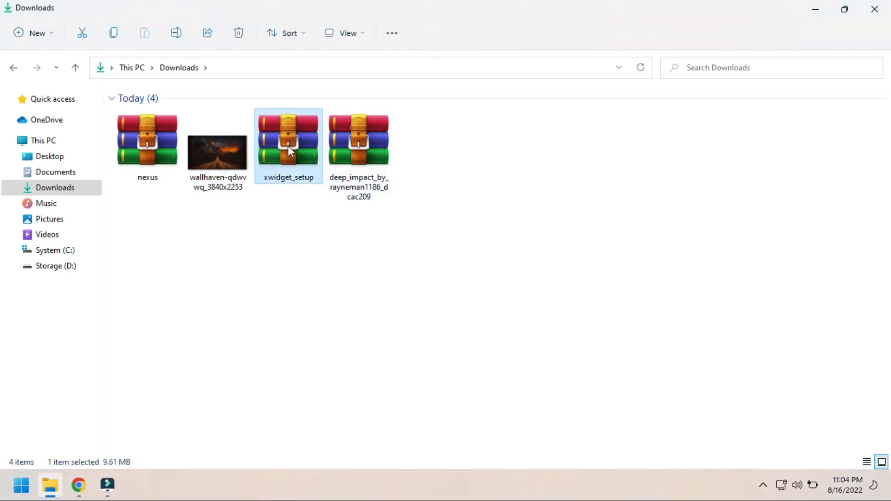
right_click(288, 146)
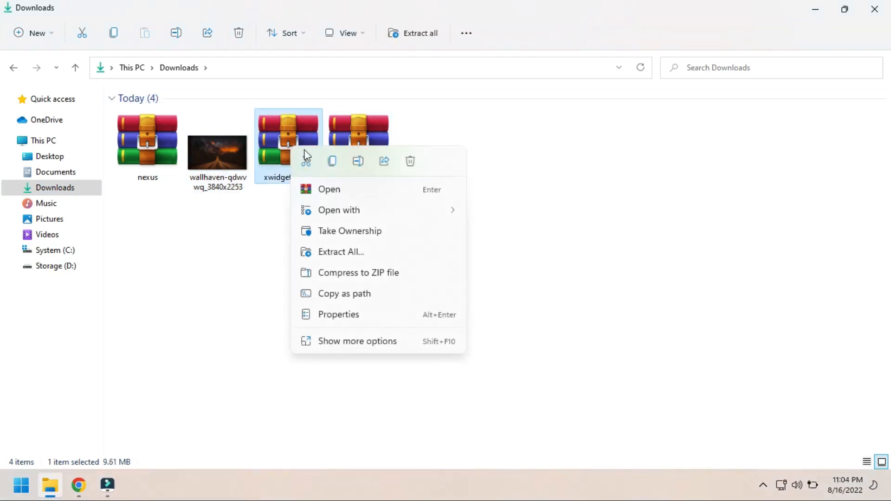
click(353, 339)
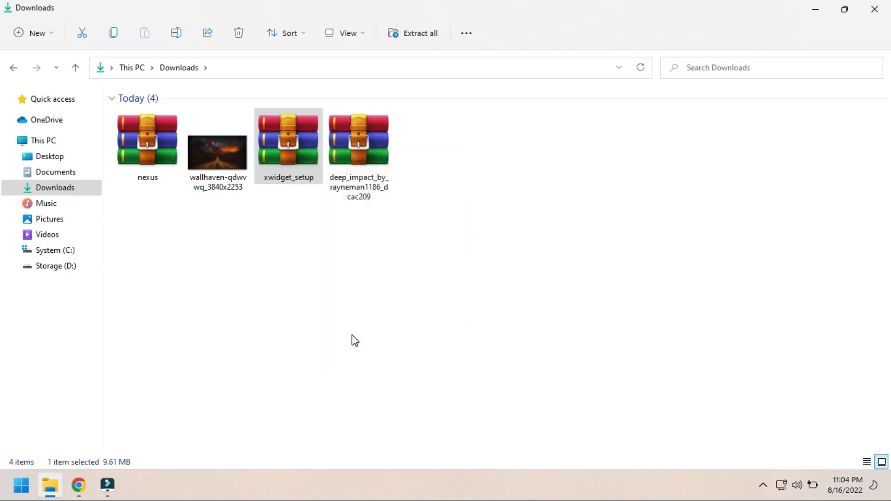
click(410, 202)
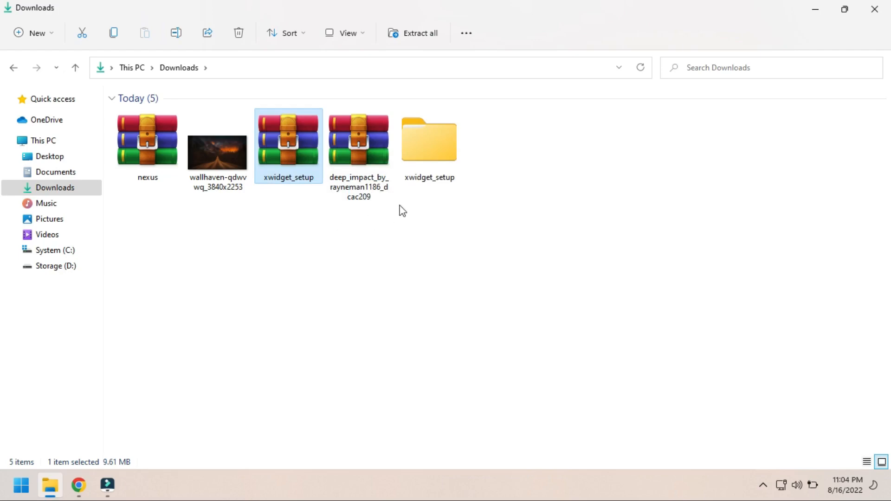
Run xwidget_setup from the extracted folder and install XWidget with a desktop shortcut.
double_click(403, 168)
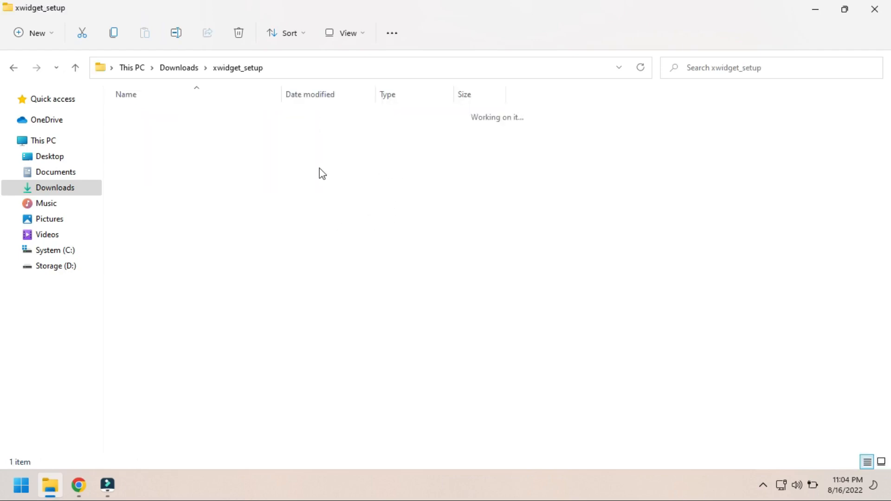
double_click(168, 117)
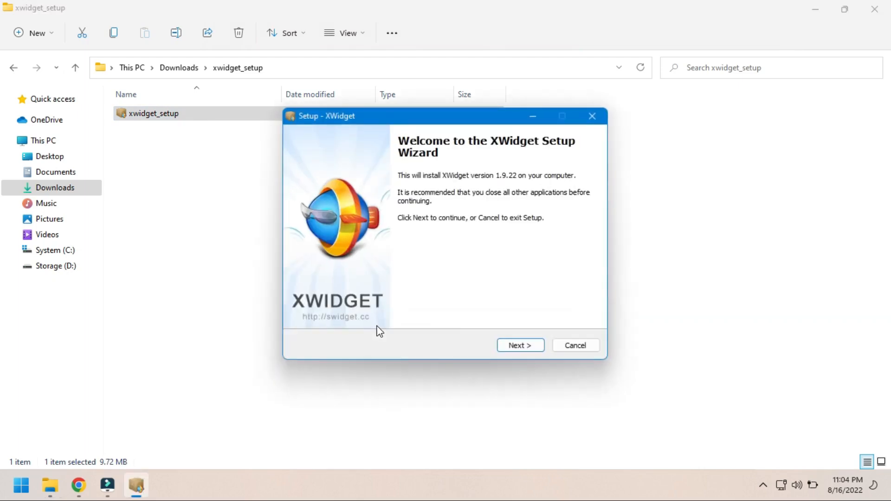
click(523, 346)
click(524, 346)
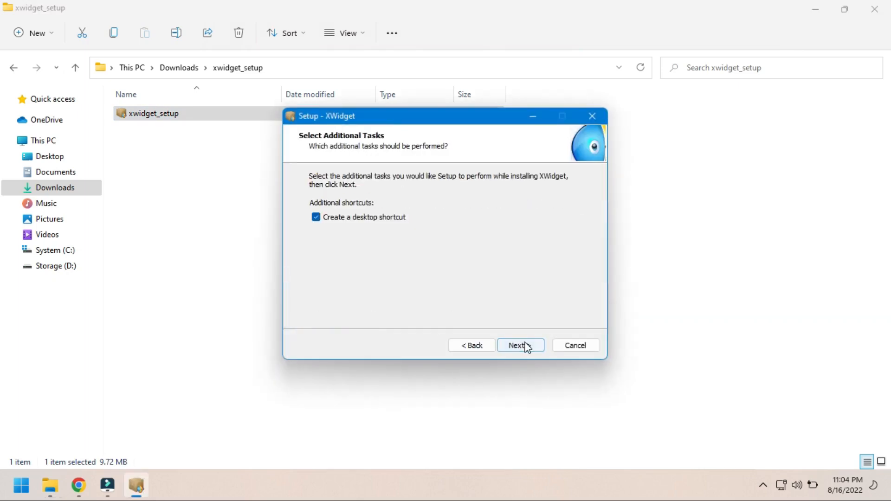
click(526, 346)
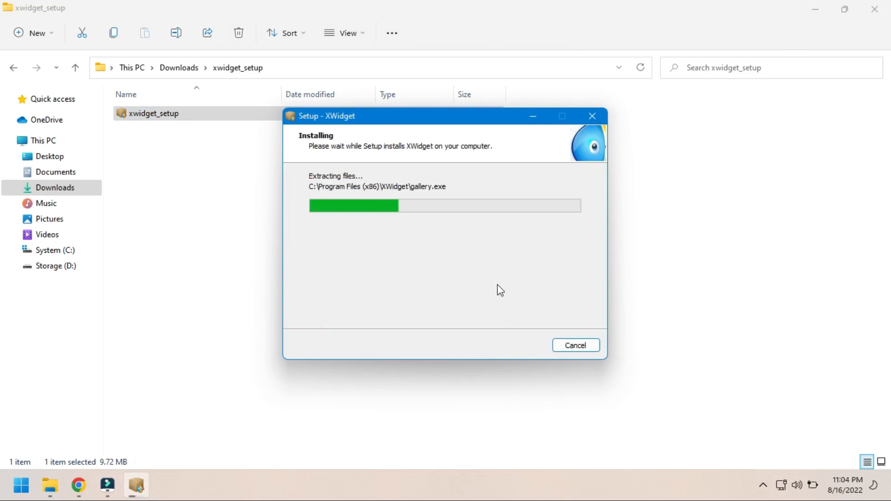
Return to Downloads, minimize the file window and finish the XWidget setup with Launch XWidget enabled.
click(14, 69)
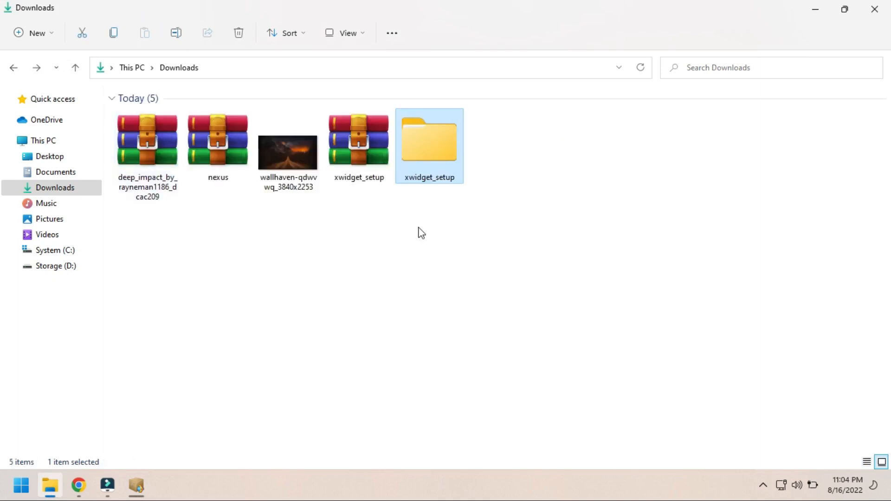
click(816, 11)
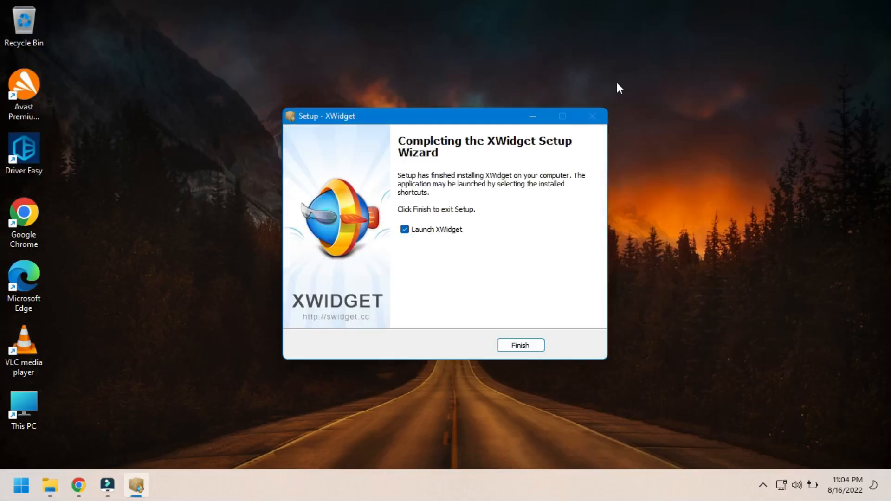
click(510, 347)
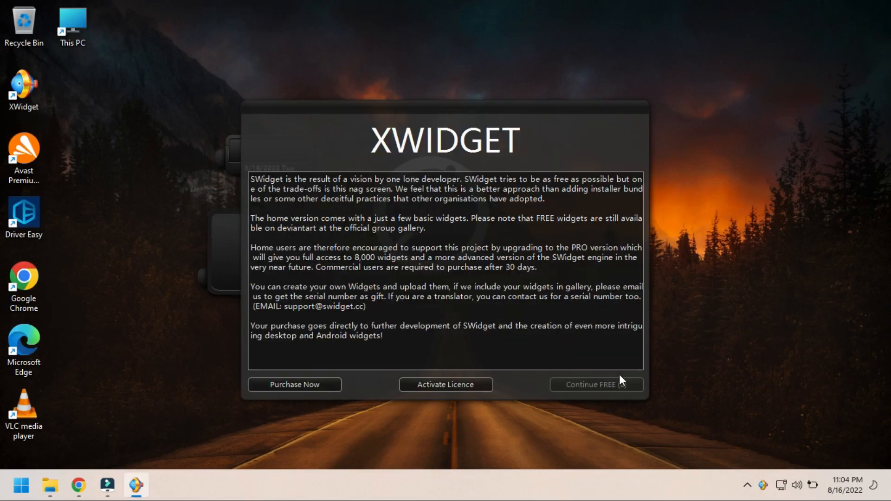
Minimize the XWidget Gallery and continue with the free version of XWidget.
click(641, 385)
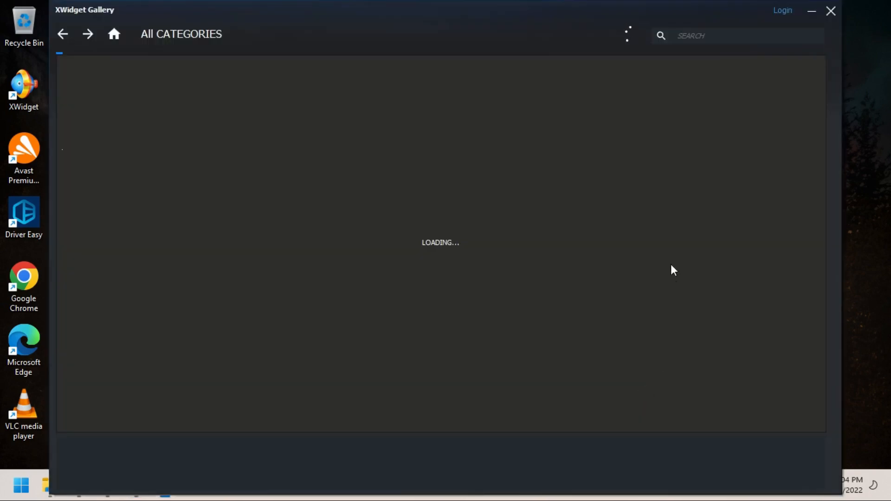
click(812, 11)
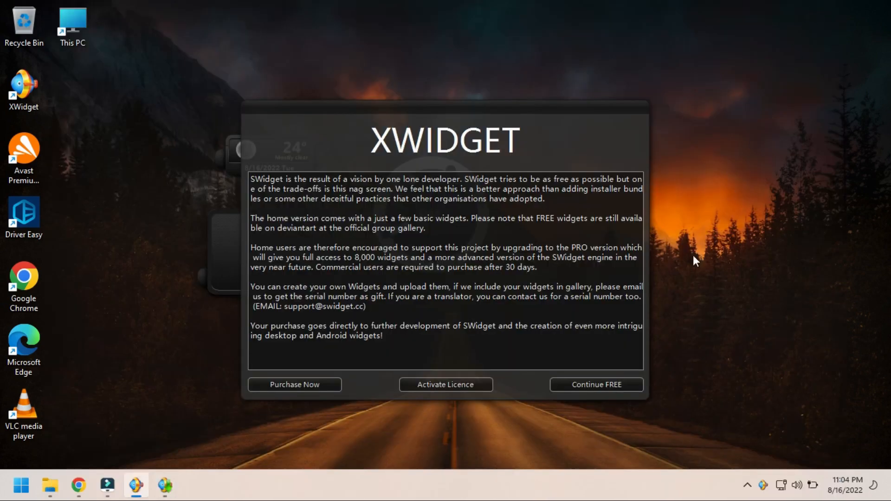
click(619, 384)
Close the default clock, photo album and weather widgets on the desktop.
right_click(449, 214)
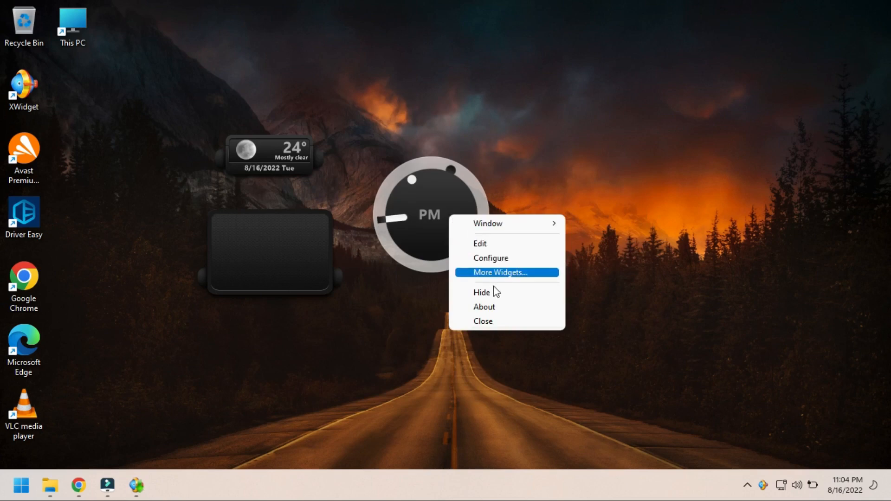
click(497, 322)
right_click(302, 269)
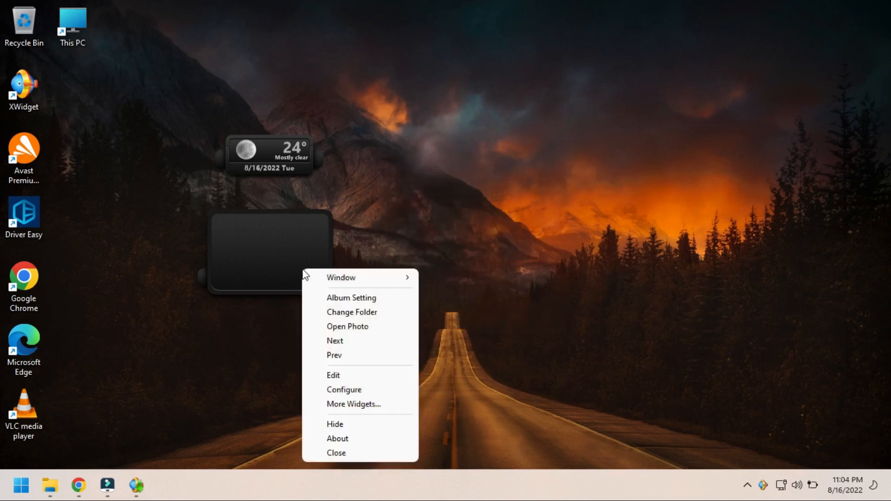
click(335, 450)
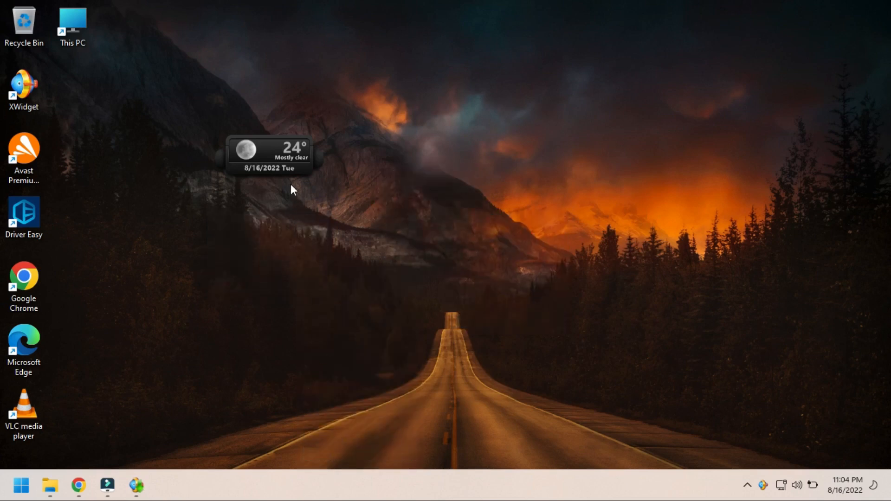
right_click(286, 152)
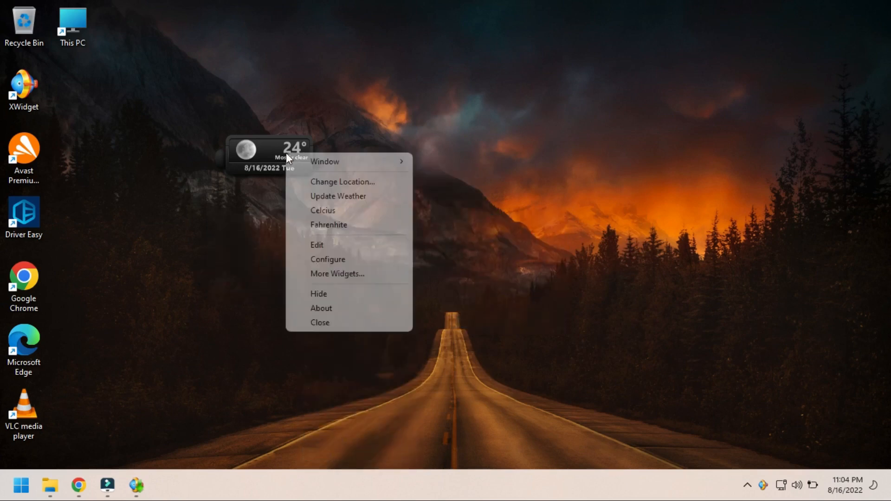
click(335, 321)
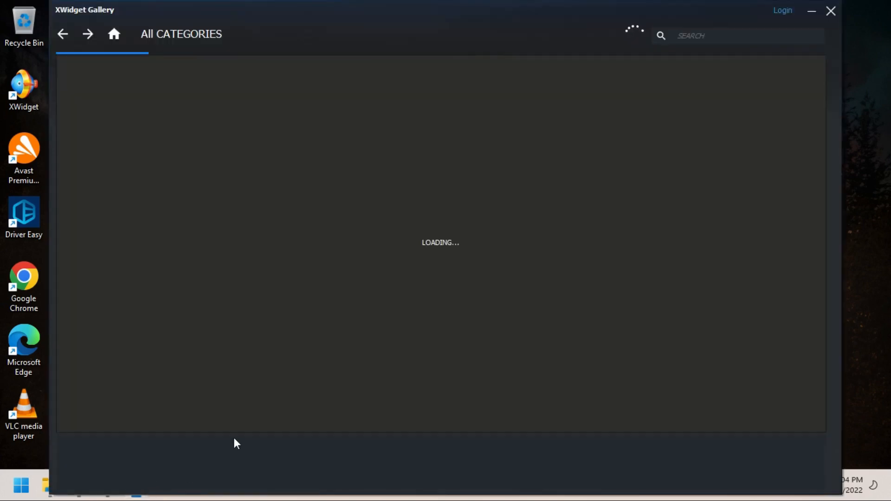
Search the XWidget Gallery for Kantas and download the Kantas music visualizer widget for free.
click(705, 41)
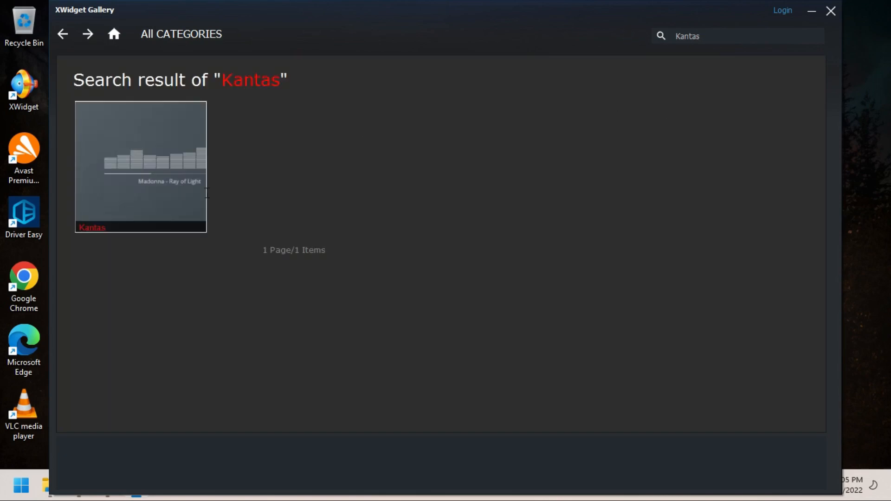
click(156, 148)
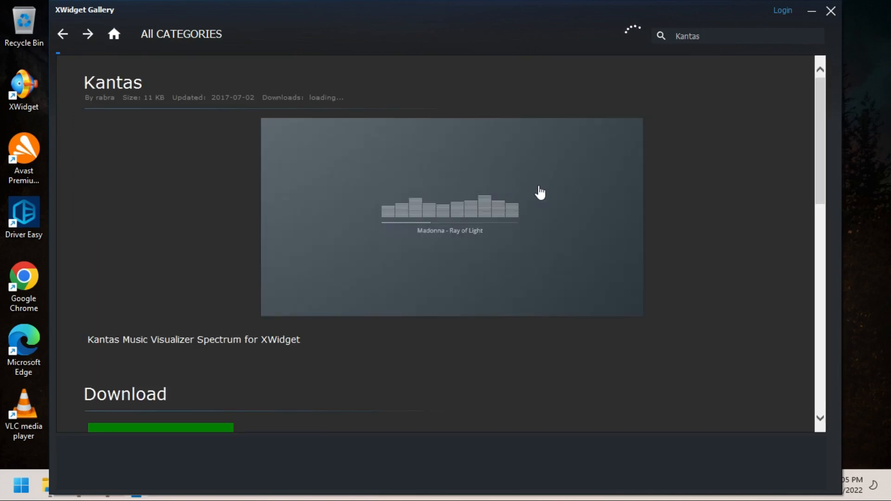
scroll(698, 204, down, 2)
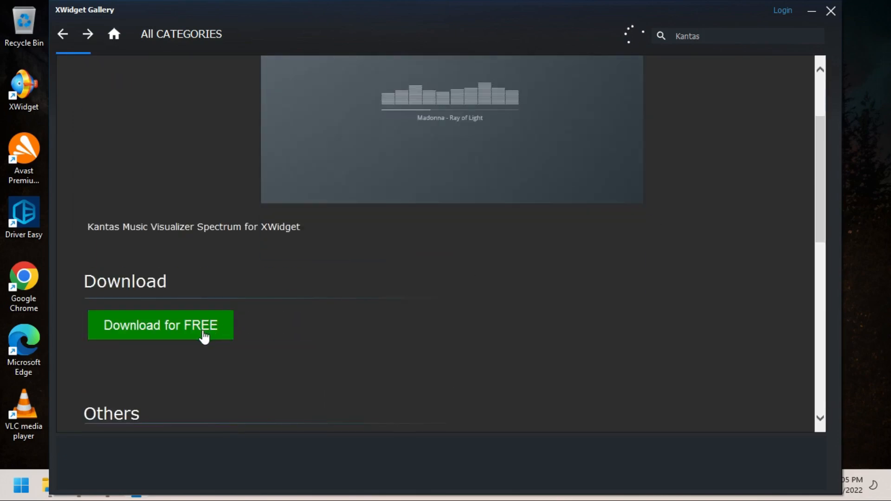
Search the XWidget Gallery for Blanky, download the Blanky clock widget for free and minimize the gallery.
double_click(688, 36)
text(Blanky)
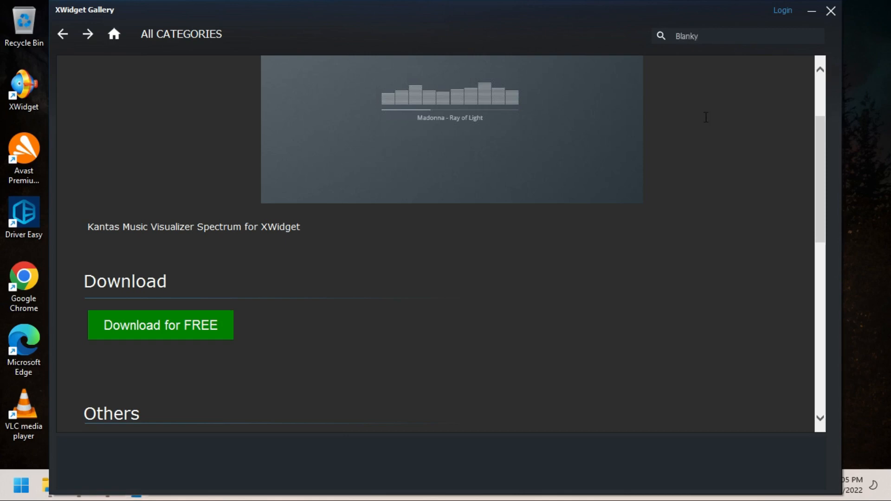
click(661, 36)
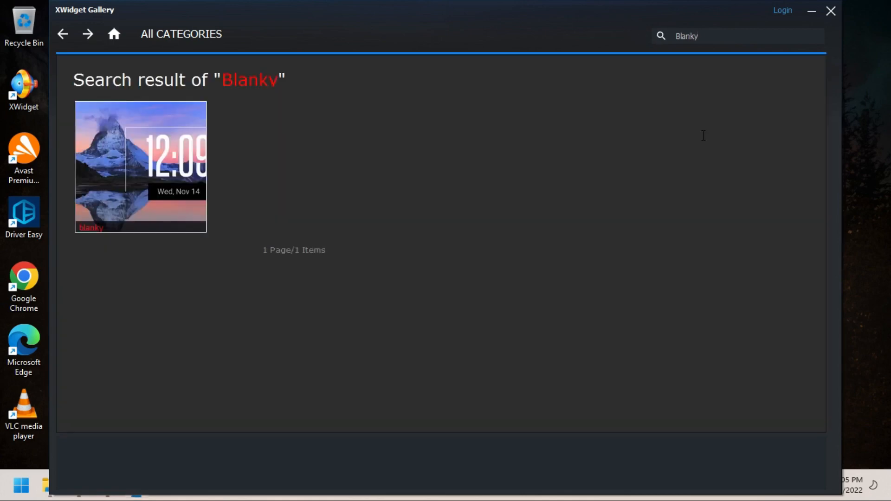
click(137, 165)
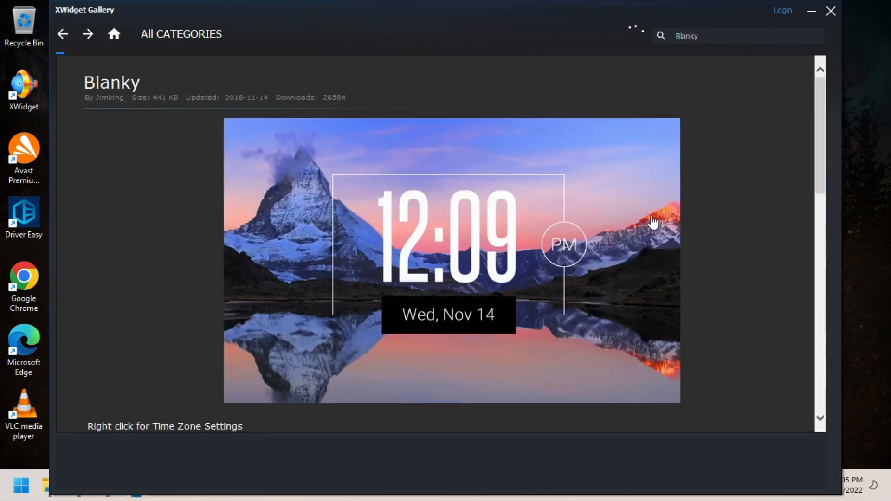
scroll(678, 219, down, 5)
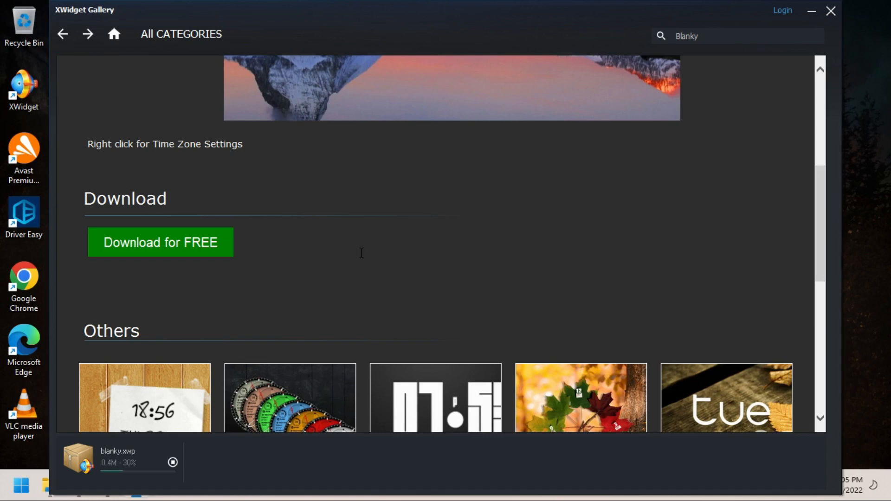
click(811, 14)
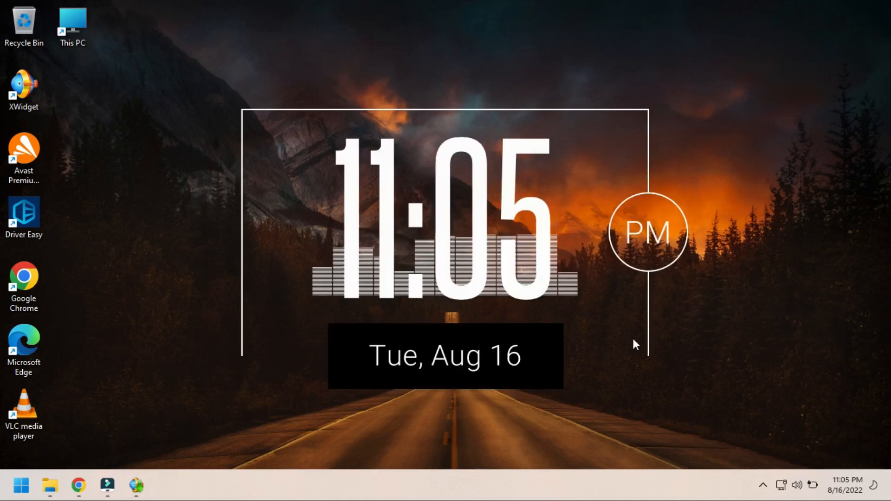
Enable automatic hiding of the taskbar in the taskbar behaviors and close Settings.
right_click(551, 485)
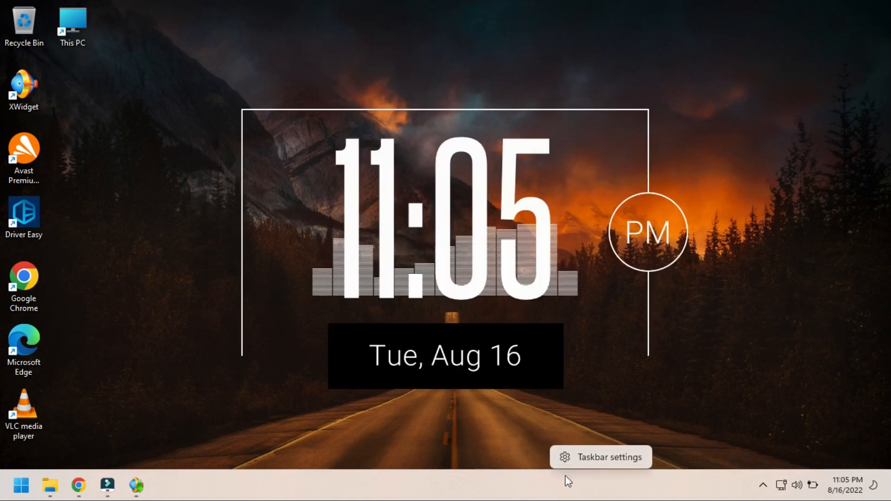
click(595, 458)
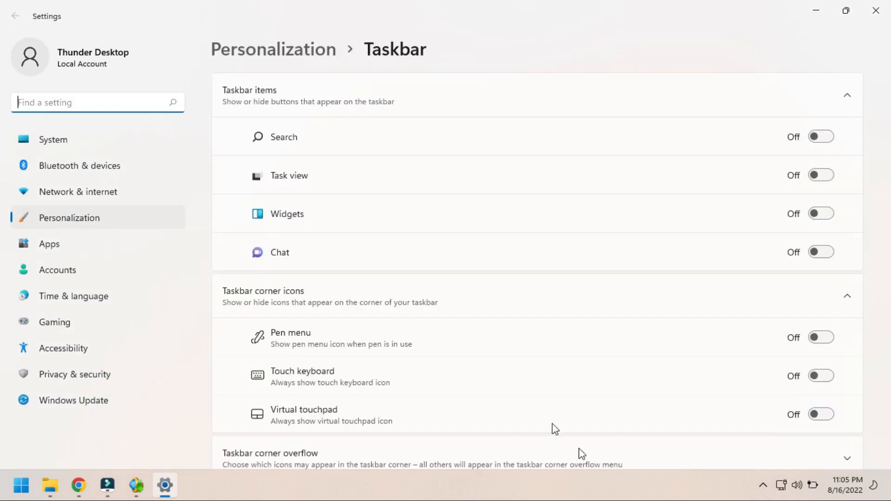
click(527, 114)
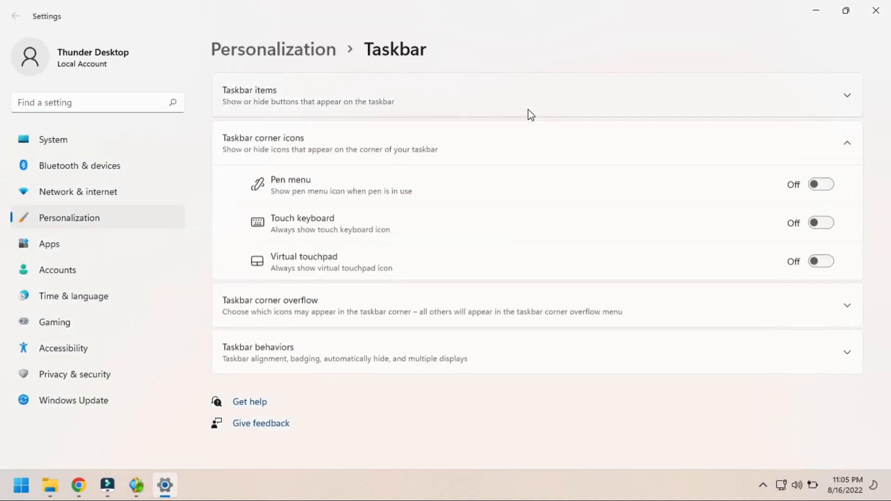
click(515, 149)
click(487, 234)
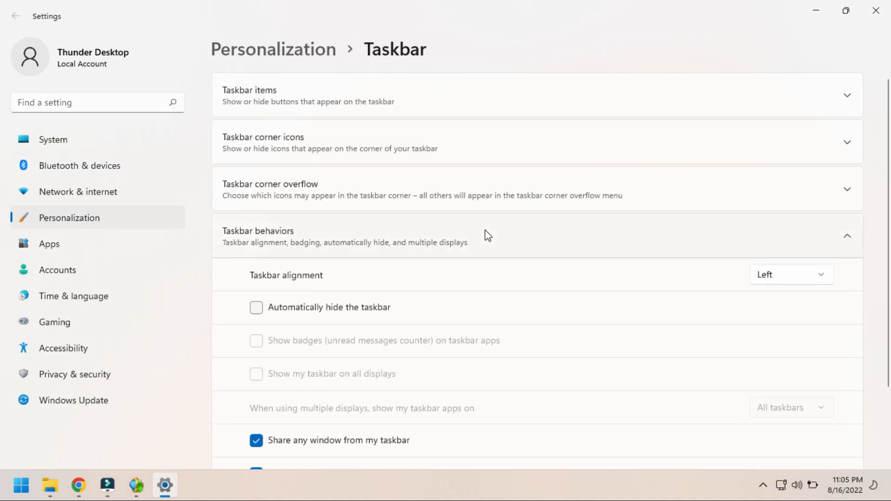
click(297, 319)
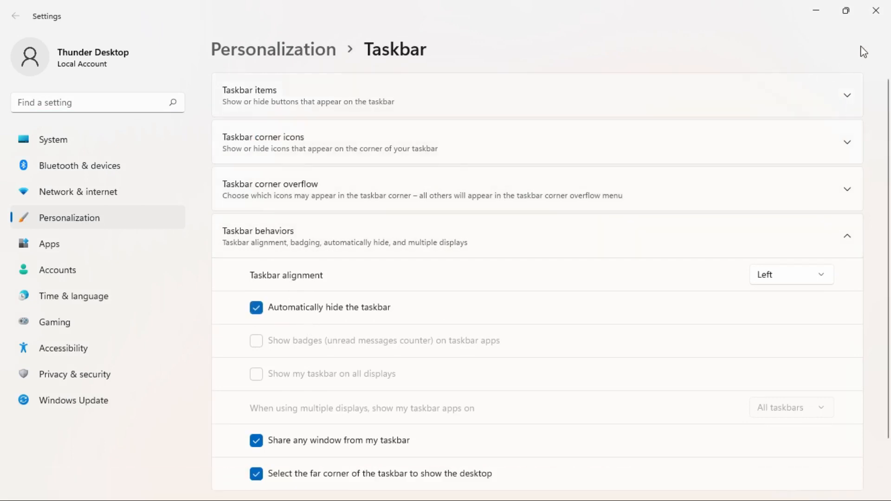
click(873, 18)
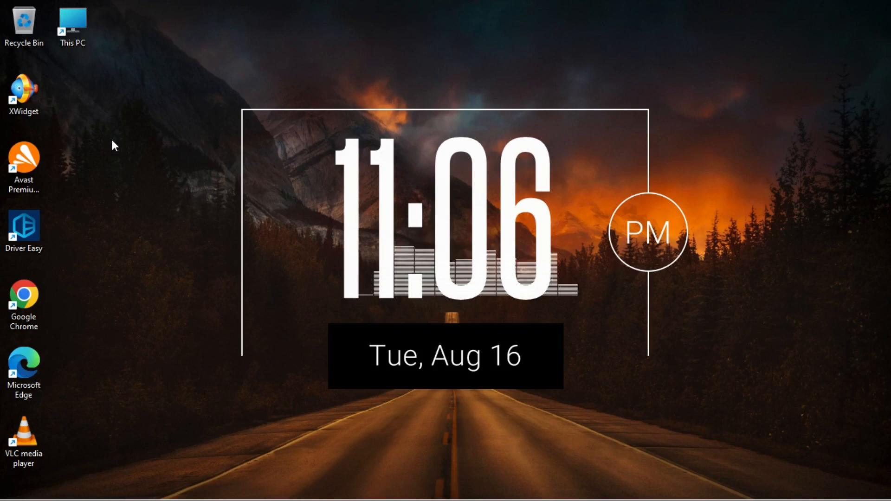
Hide all desktop icons by turning off Show desktop icons.
right_click(138, 124)
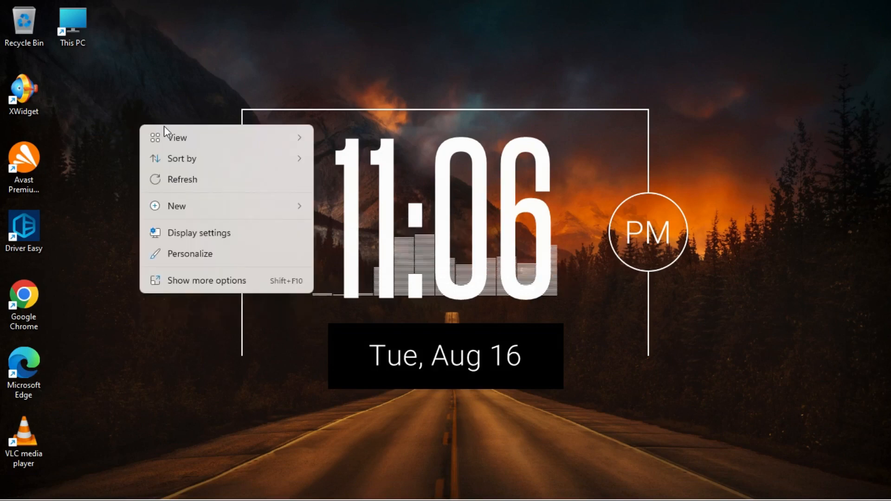
mouse_move(207, 138)
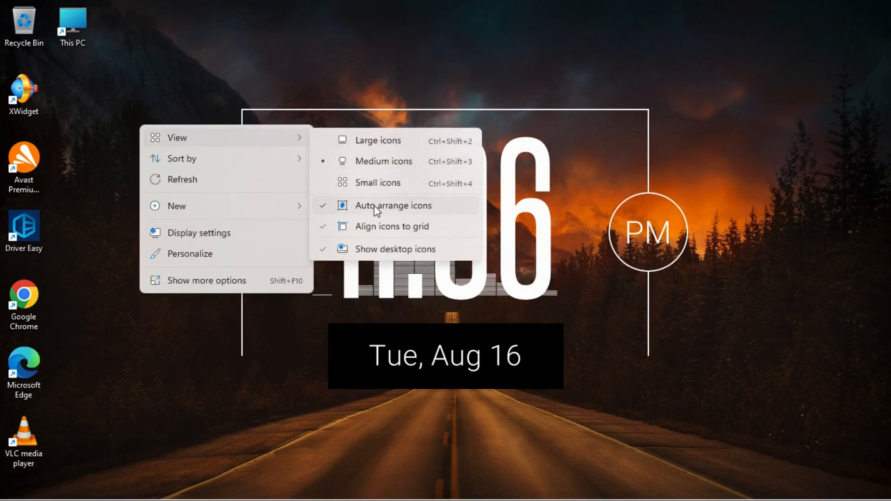
click(375, 246)
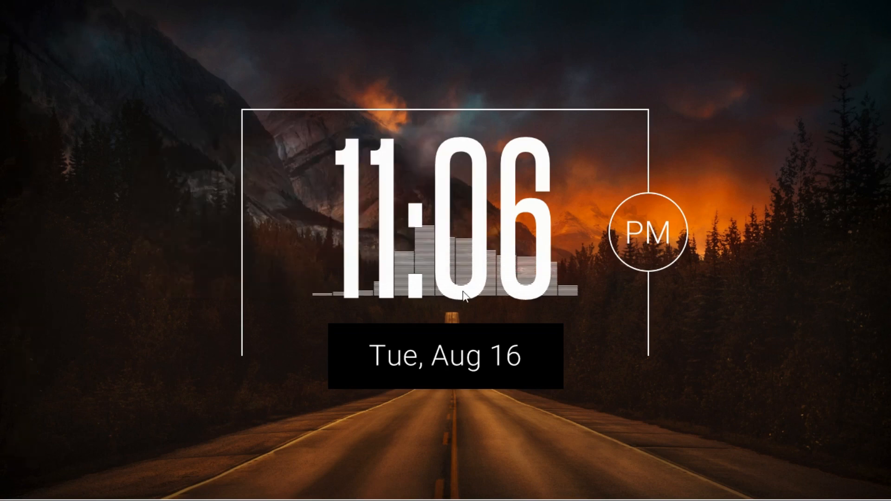
Move the Blanky clock lower on the desktop and set the Kantas visualizer on the clock frame's upper edge.
drag(443, 249, 458, 315)
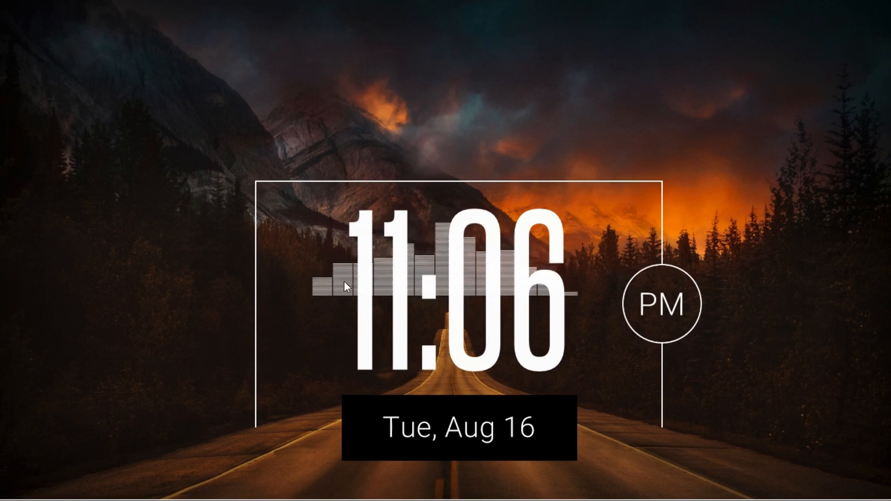
drag(344, 287, 352, 173)
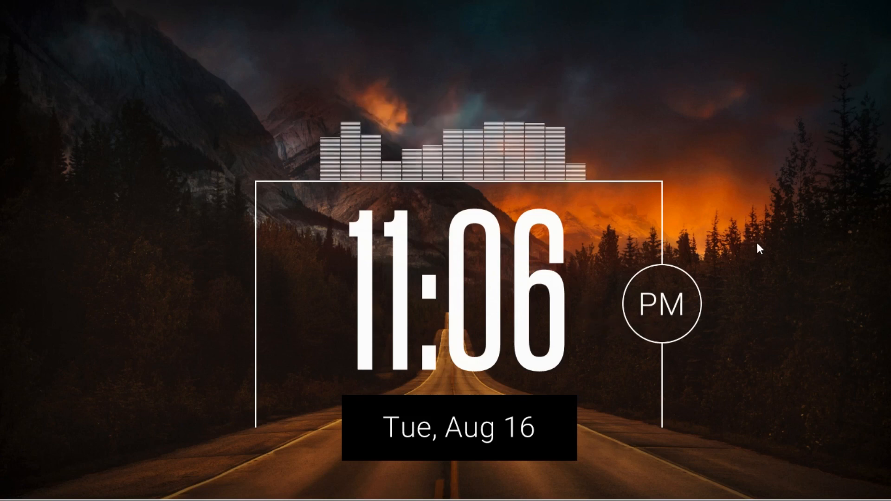
Return to the Downloads folder and extract the nexus archive into its own nexus folder.
mouse_move(527, 492)
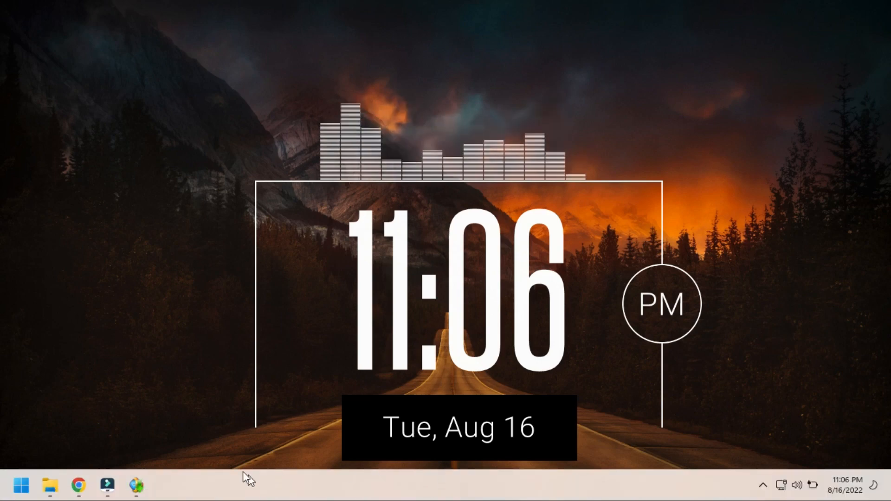
mouse_move(50, 486)
click(88, 469)
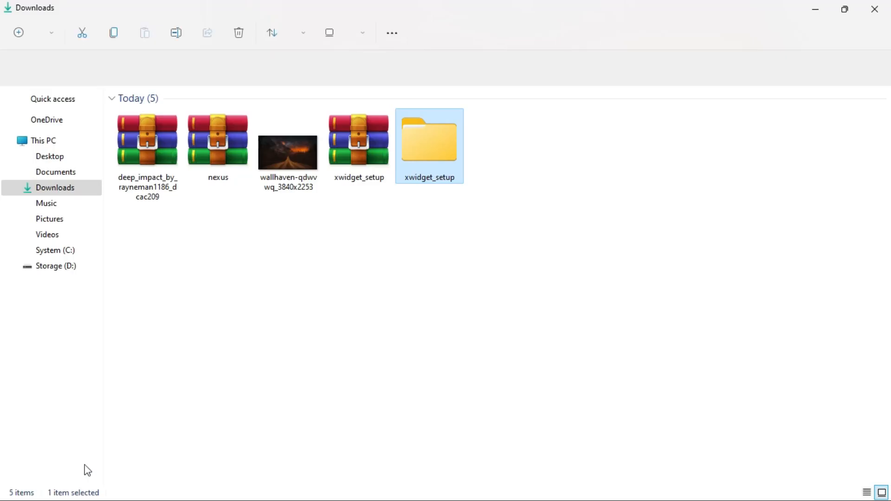
click(330, 301)
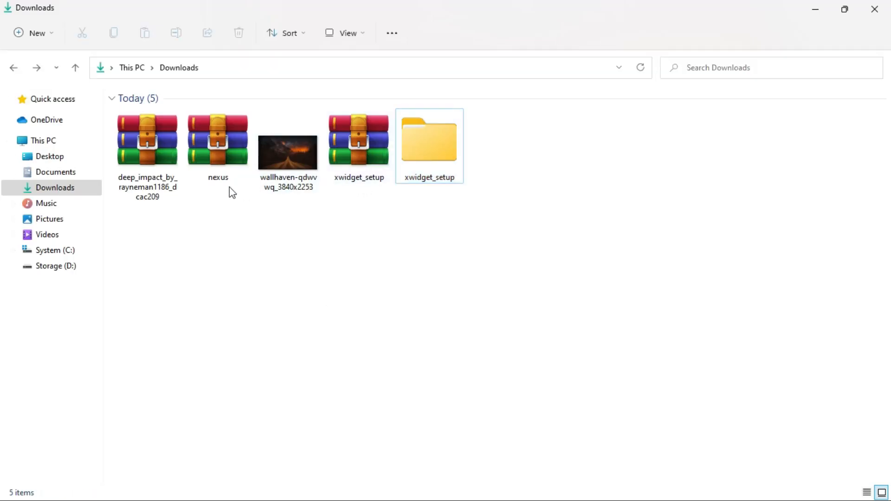
click(225, 169)
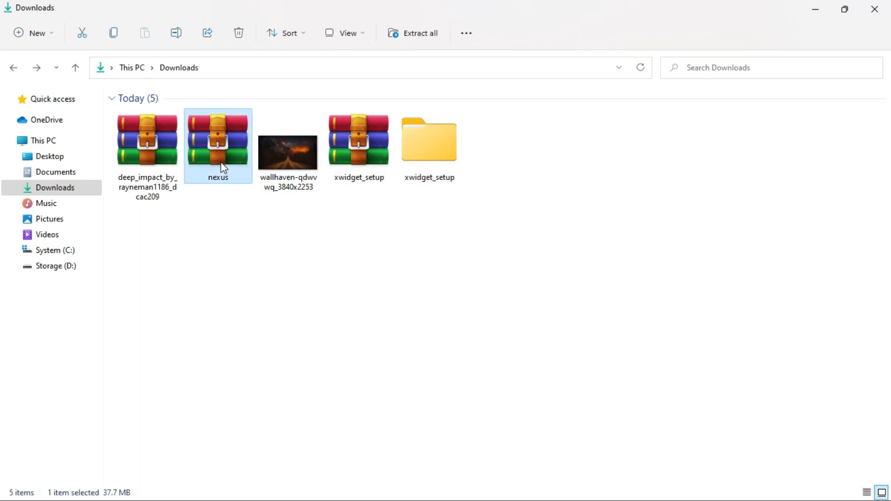
right_click(225, 170)
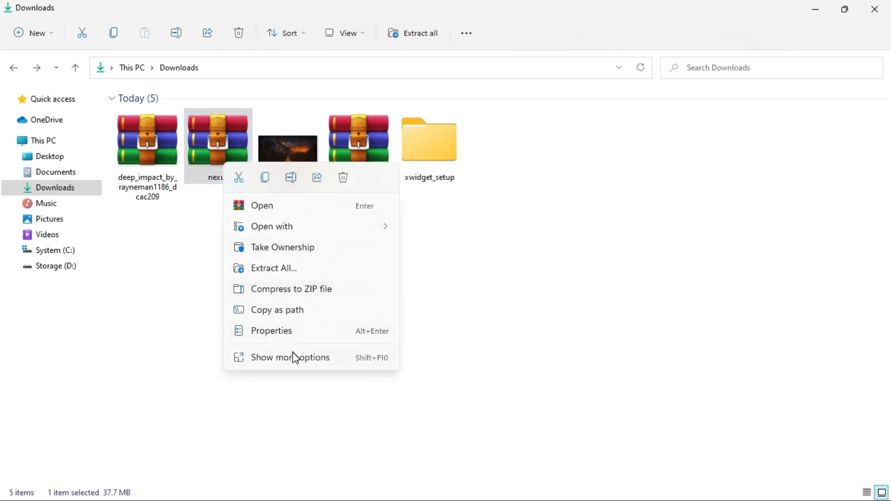
click(293, 356)
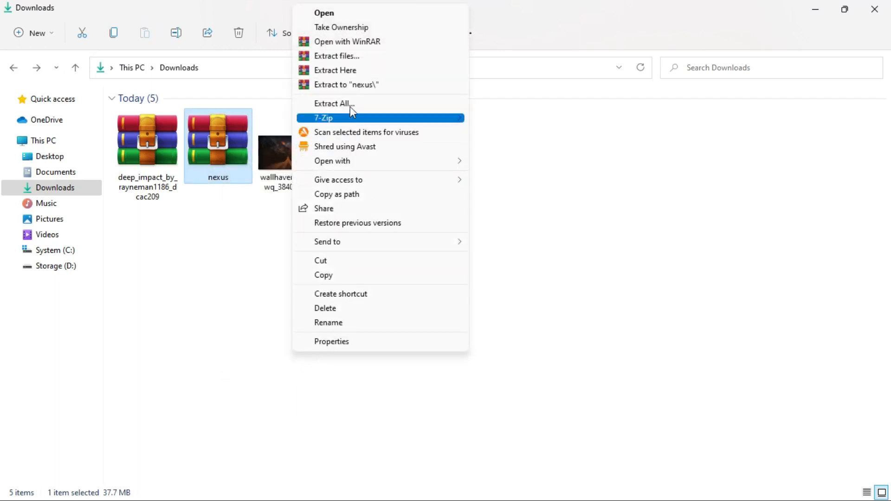
click(351, 84)
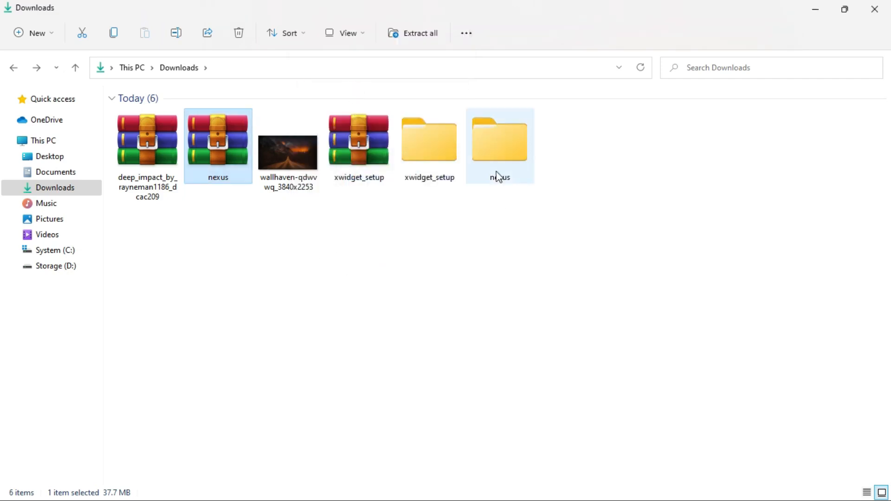
Install Nexus 22.7 with NexusSetup from the nexus folder, accepting the license agreement, launch it, and minimize the folder window.
click(496, 171)
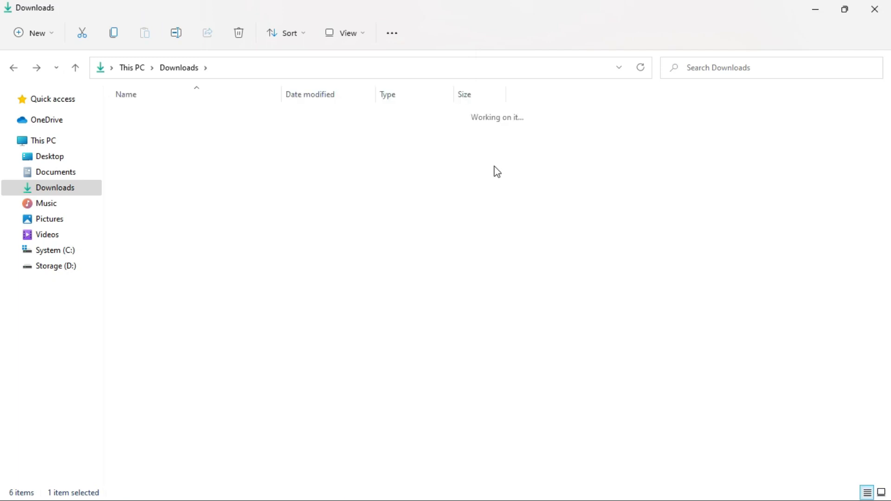
double_click(179, 115)
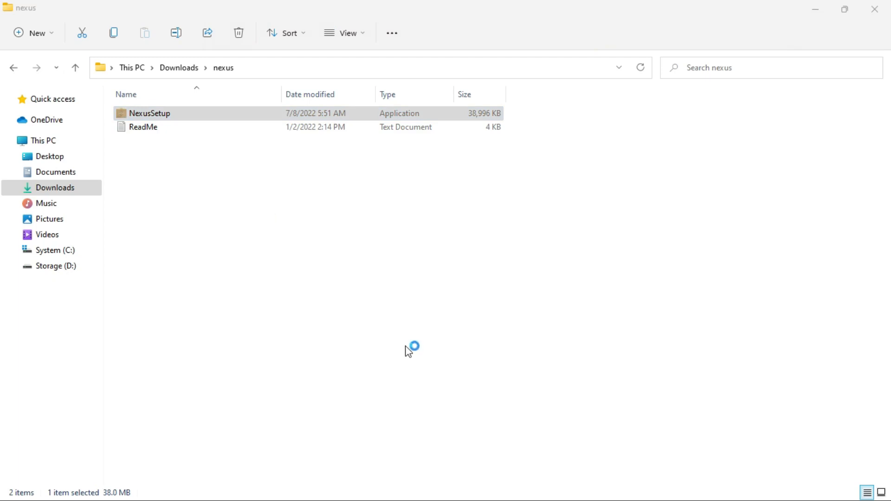
click(459, 286)
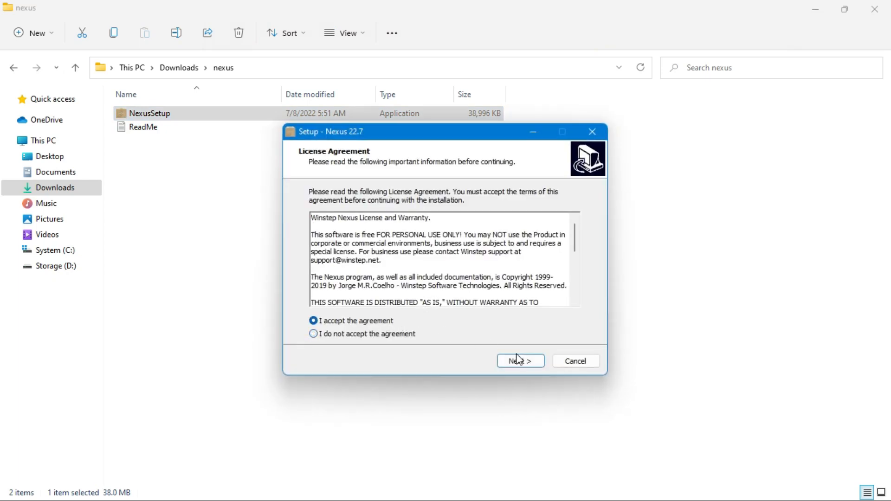
click(517, 360)
click(516, 363)
click(513, 363)
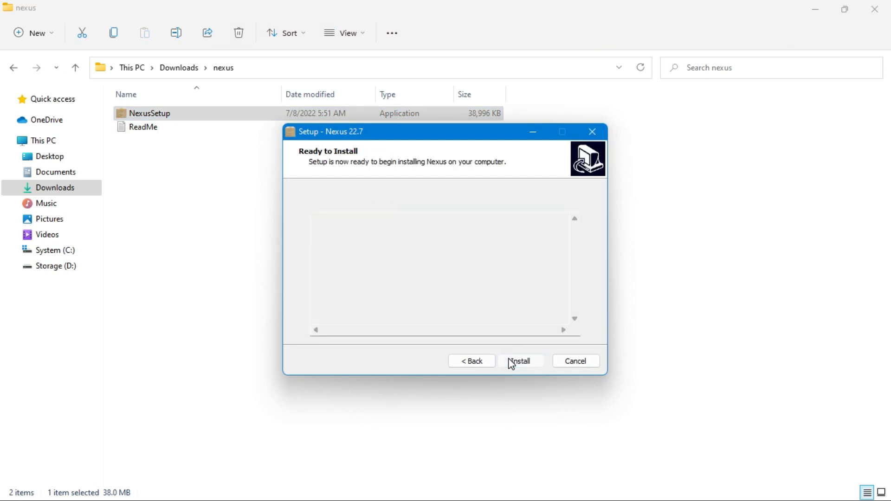
click(521, 362)
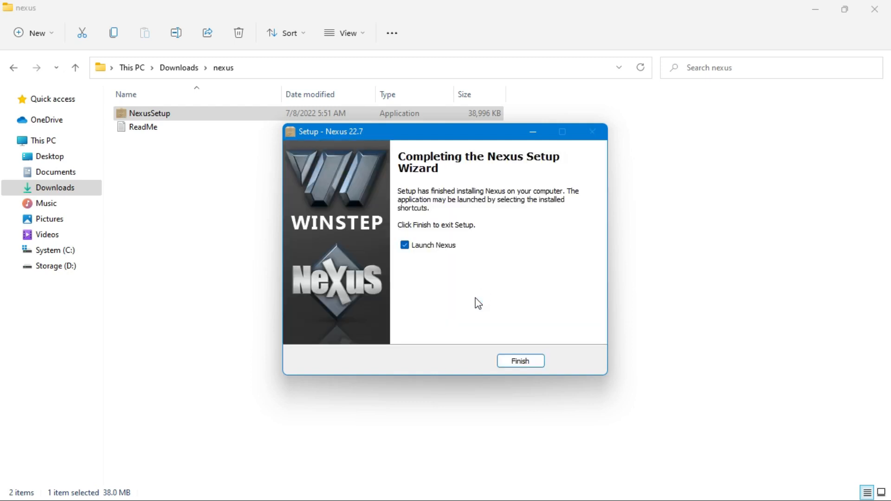
click(526, 364)
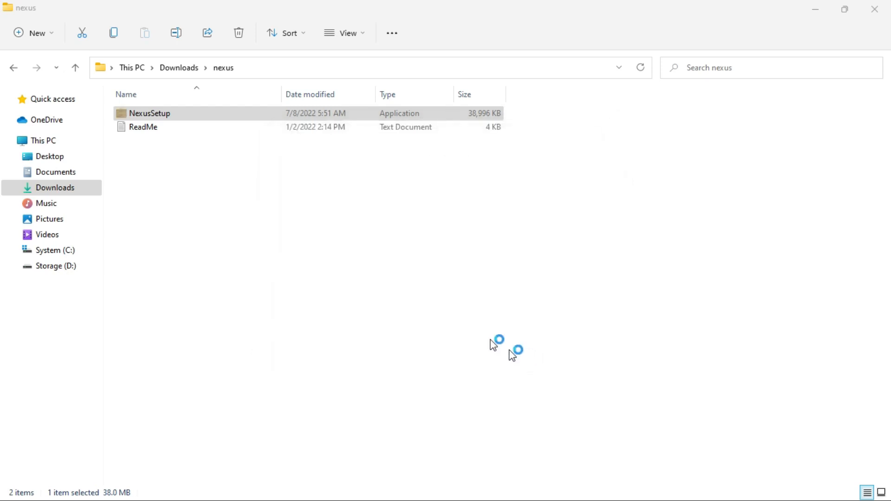
click(815, 10)
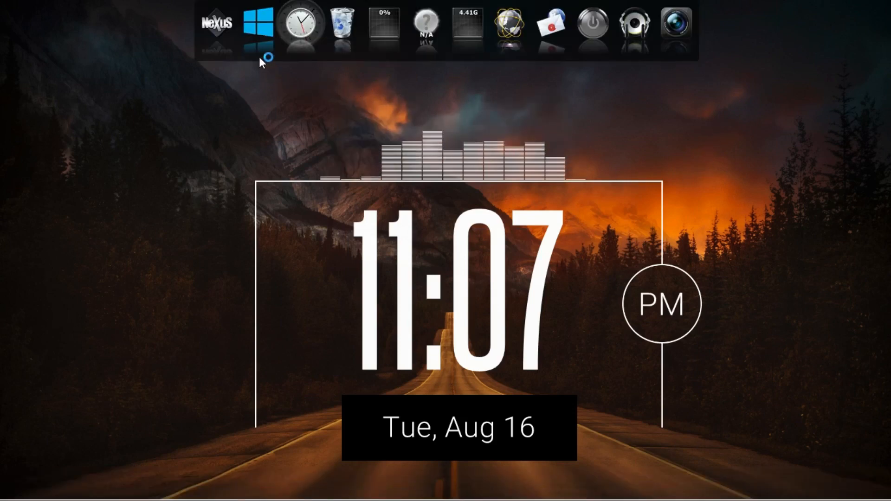
Remove the Windows start item and the clock from the Nexus dock.
right_click(261, 37)
click(297, 70)
click(309, 318)
click(523, 319)
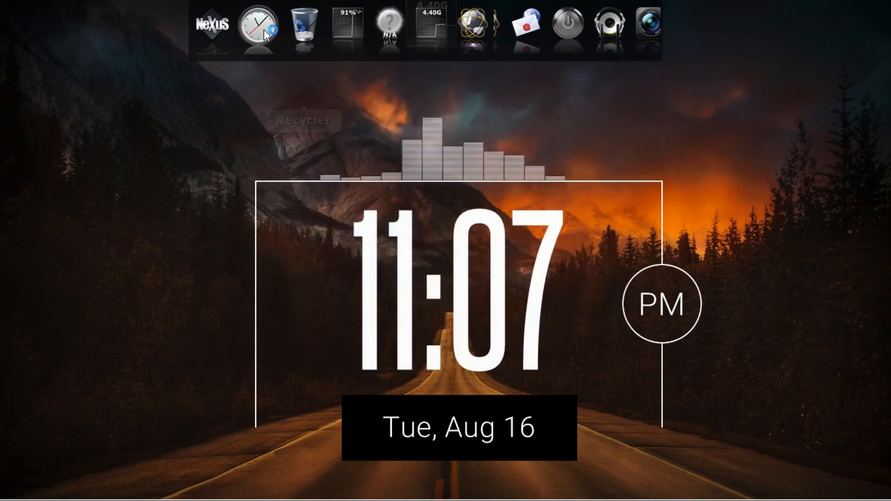
right_click(264, 29)
click(305, 78)
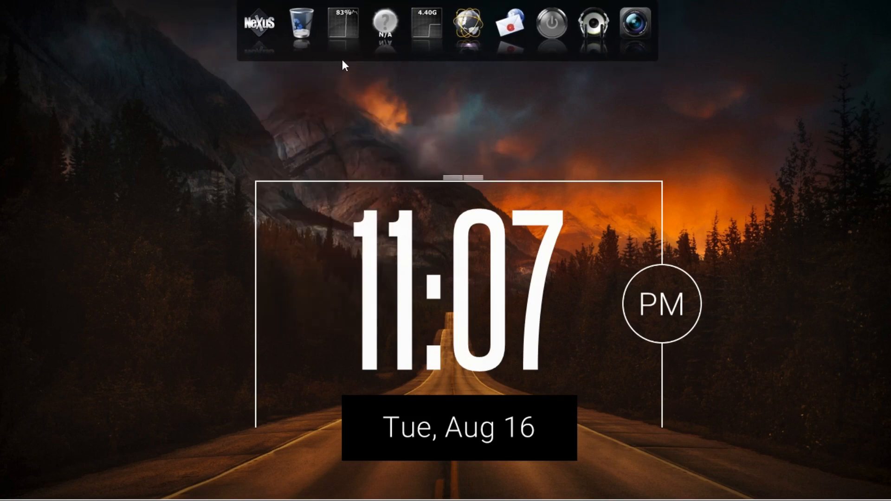
Remove the CPU Meter and the weather monitor from the Nexus dock.
right_click(337, 29)
right_click(338, 28)
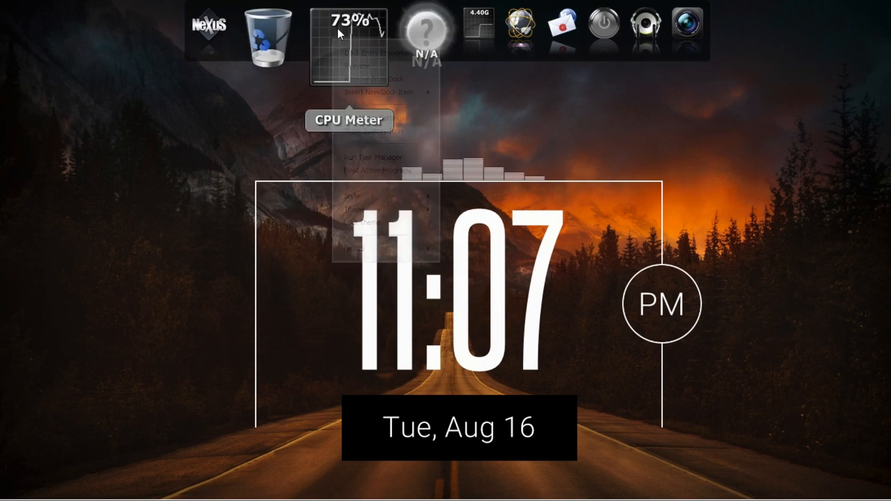
click(380, 79)
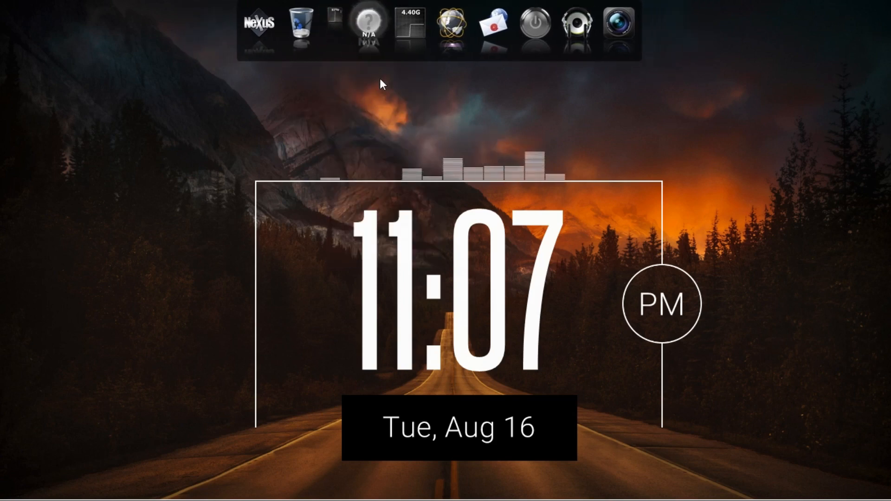
right_click(368, 27)
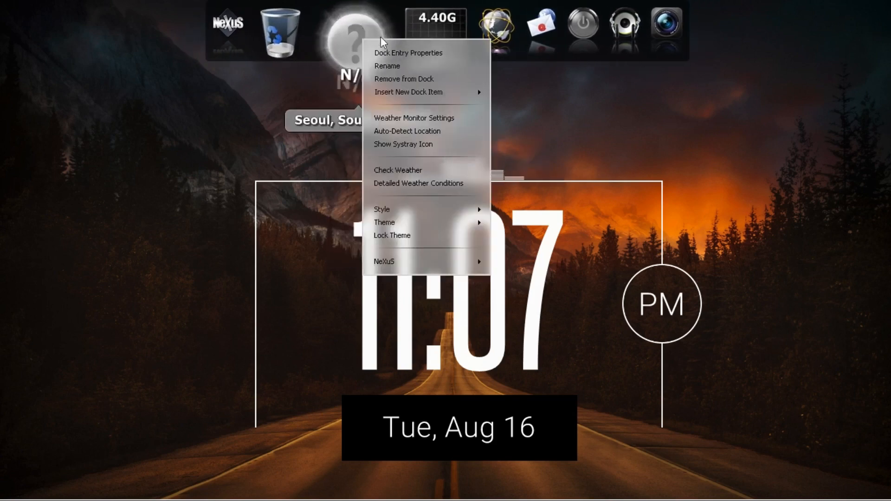
click(402, 79)
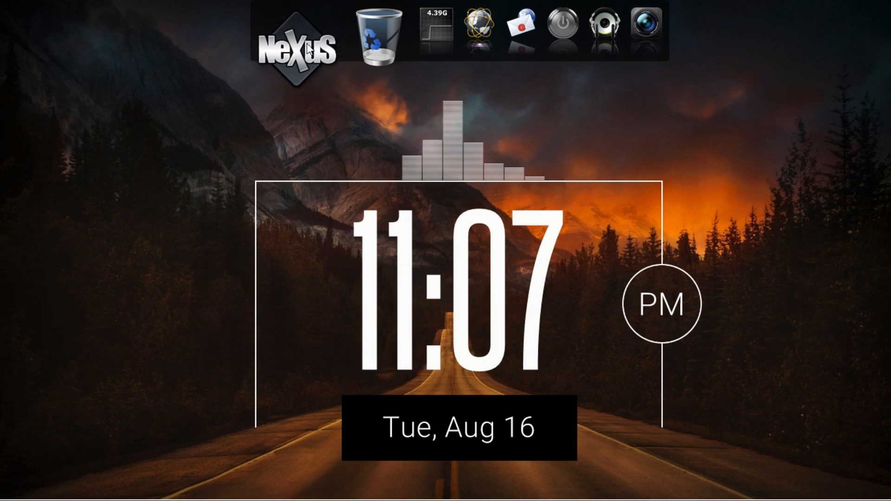
Align the dock to the center of the screen at 0% in the Nexus preferences and apply it.
click(307, 45)
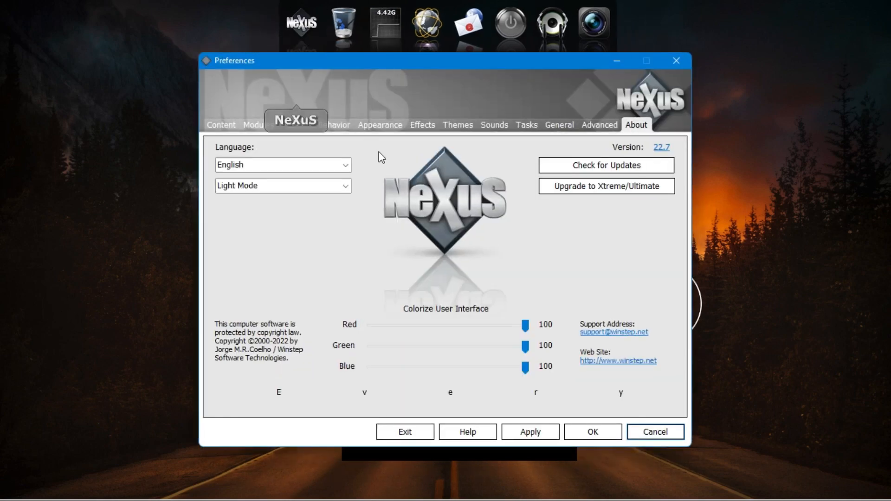
click(296, 124)
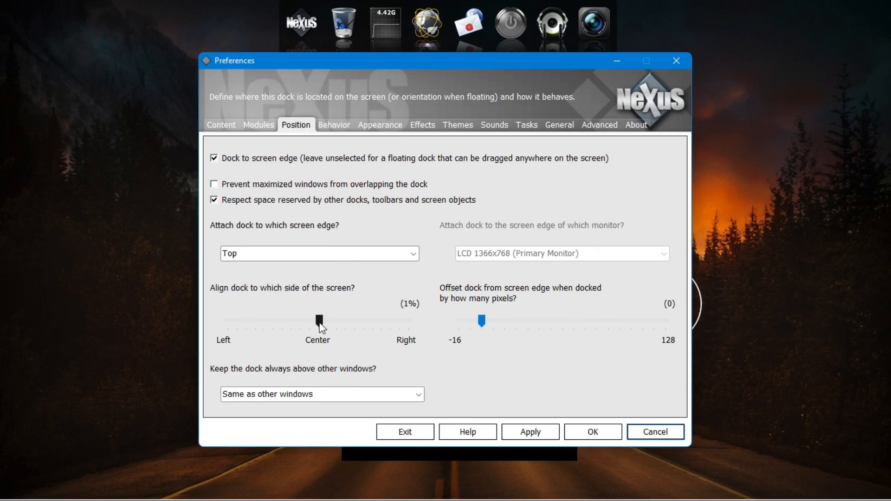
drag(321, 327, 319, 322)
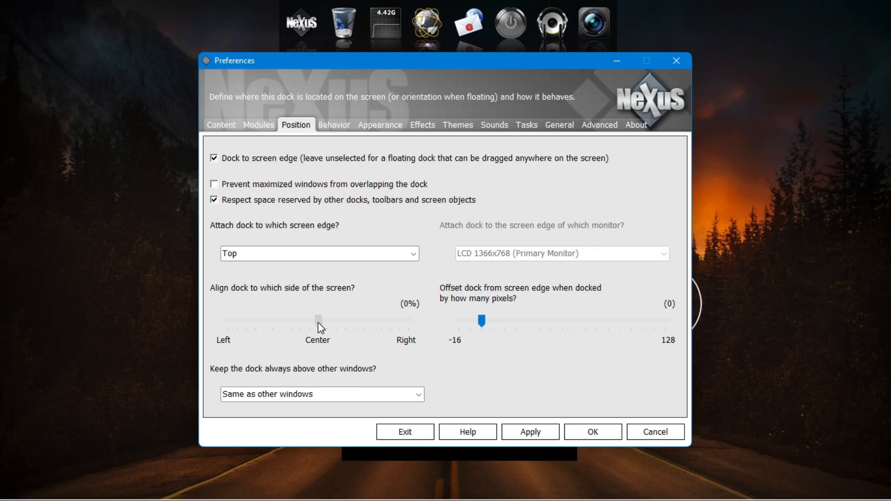
click(531, 433)
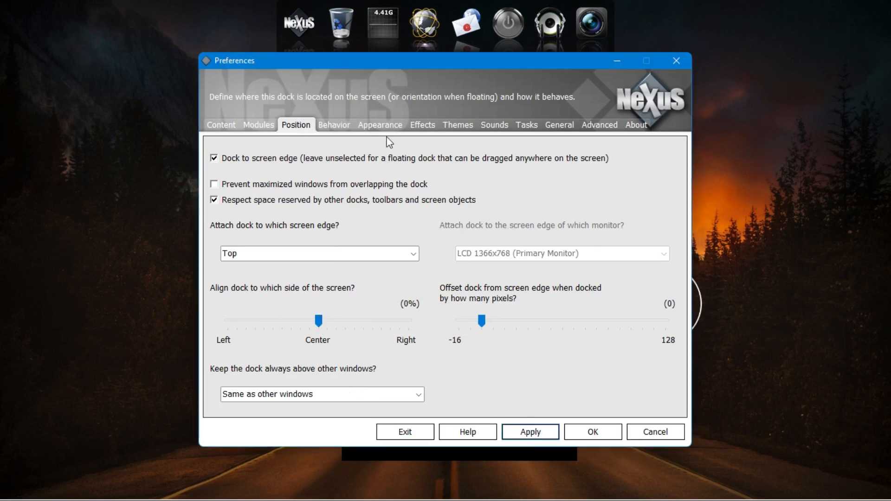
Set the dock icon size to 37 pixels and the Magnify effect to 47 pixels spanning 1 icon, and apply the changes.
click(377, 125)
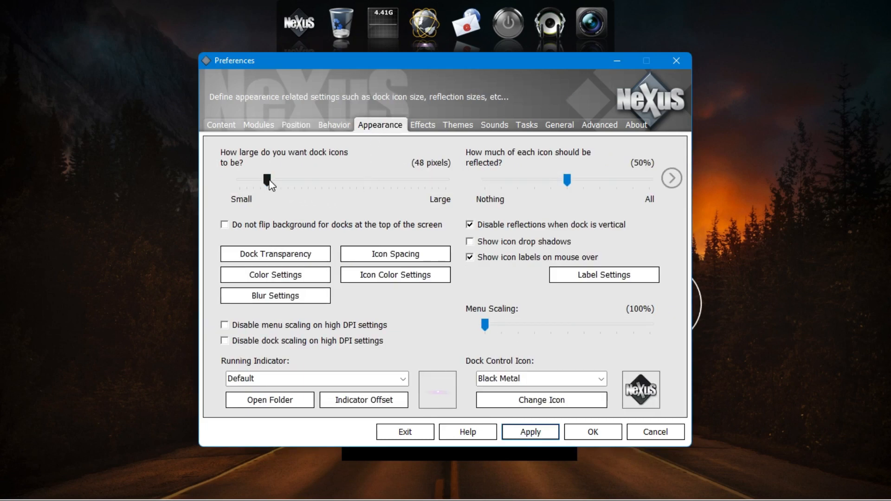
drag(260, 182, 259, 182)
click(418, 126)
click(308, 246)
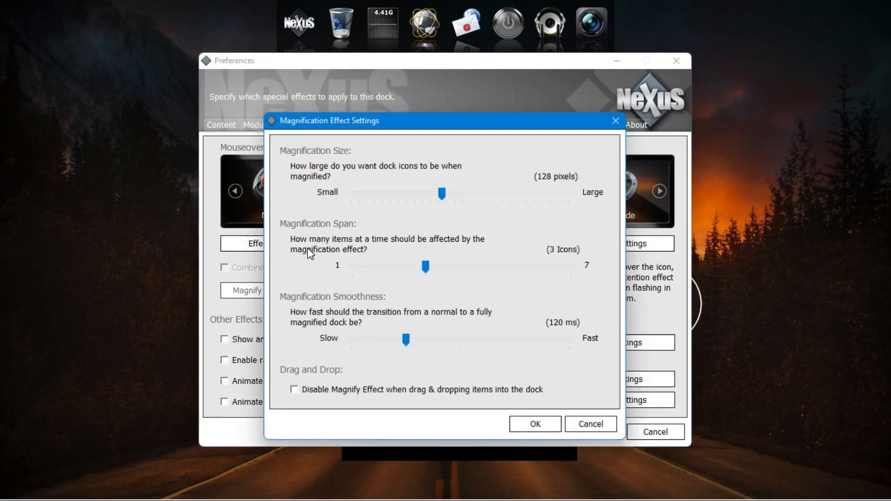
drag(441, 194, 362, 209)
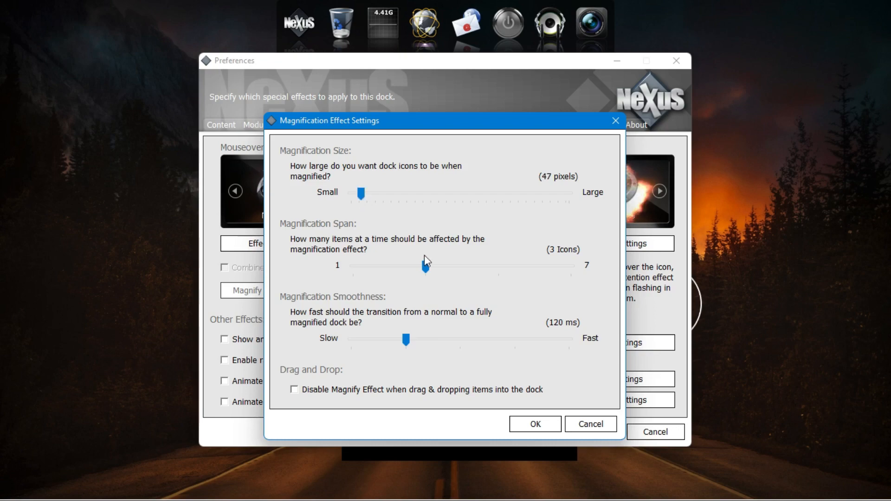
drag(369, 270, 371, 263)
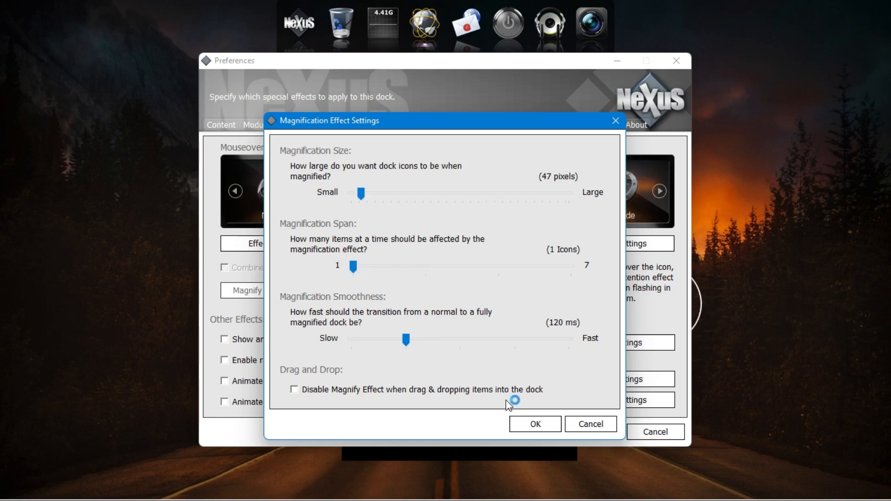
click(535, 424)
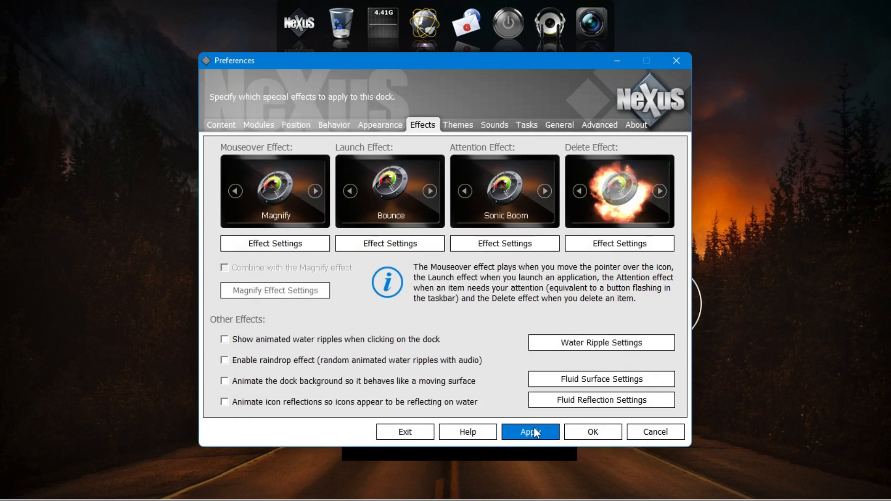
click(536, 433)
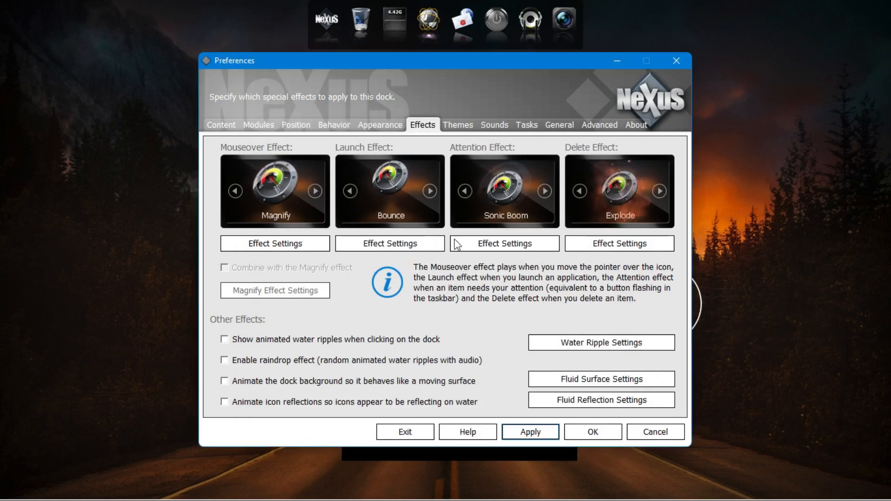
Set the dock's transparency to 40%, apply it, and close the preferences.
click(384, 129)
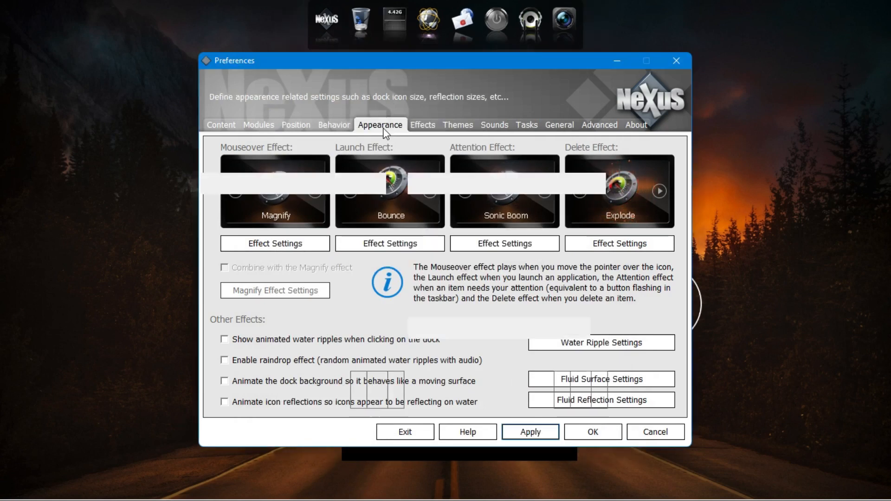
click(320, 256)
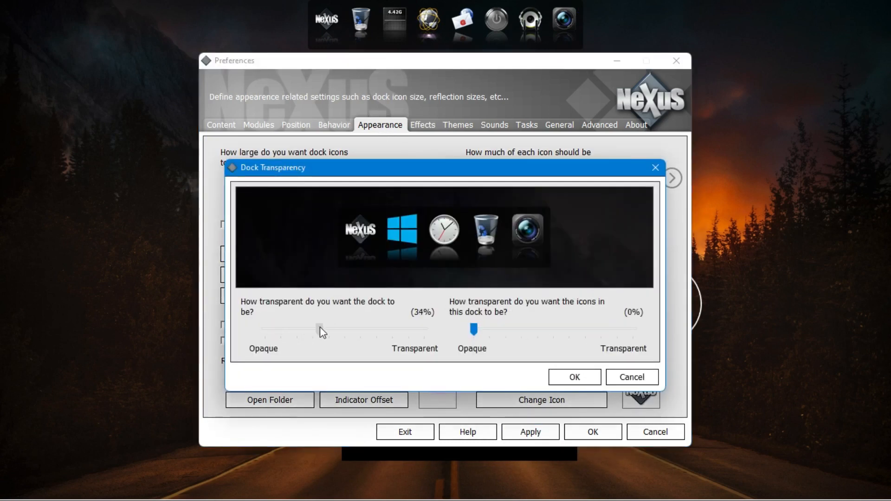
drag(327, 327, 327, 327)
click(575, 376)
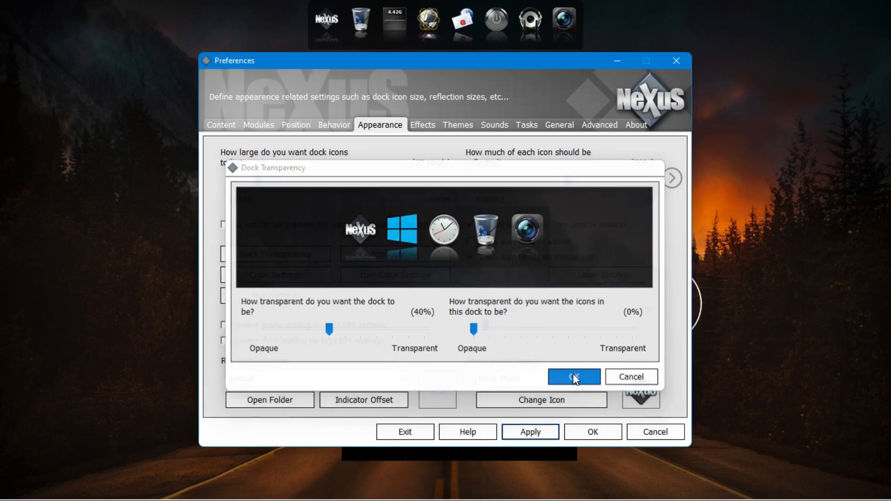
click(544, 433)
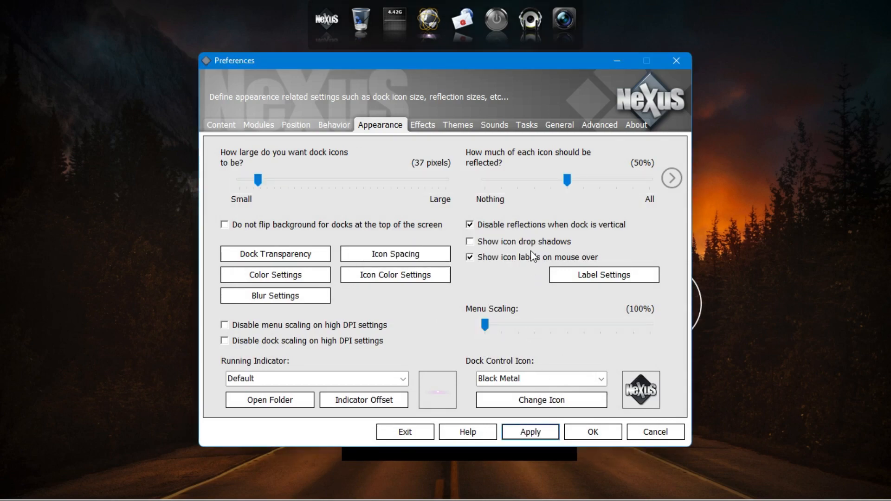
click(586, 430)
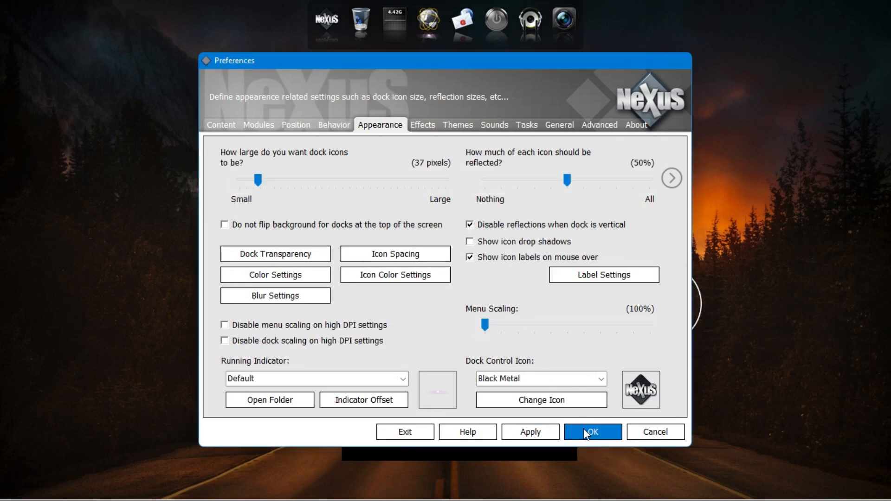
Remove the memory meter, the Google item and Microsoft Outlook from the Nexus dock.
right_click(393, 24)
click(425, 69)
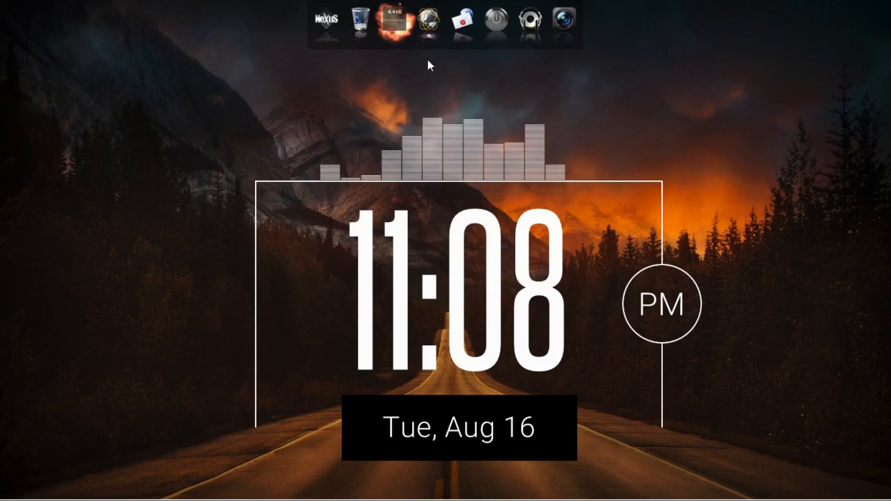
right_click(413, 24)
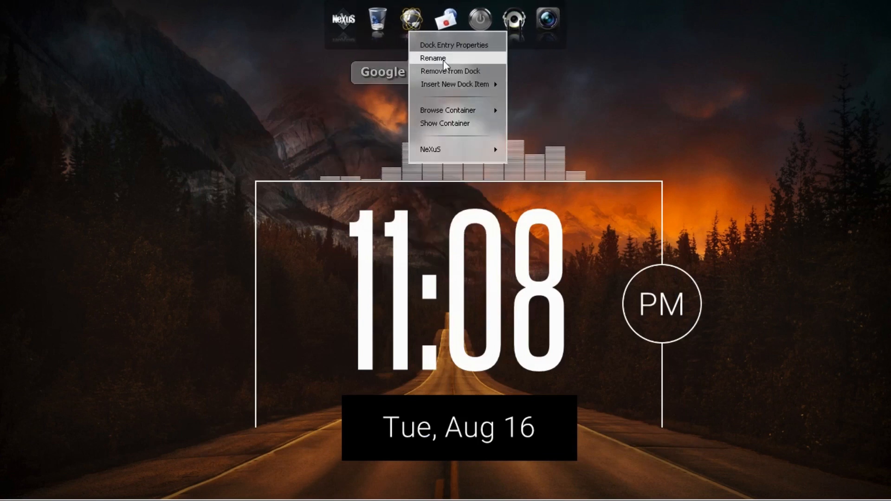
click(475, 69)
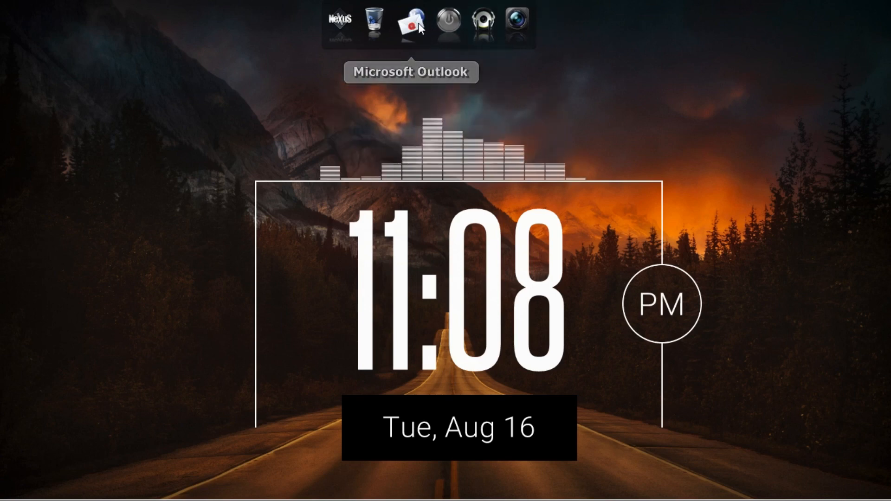
right_click(419, 23)
click(449, 69)
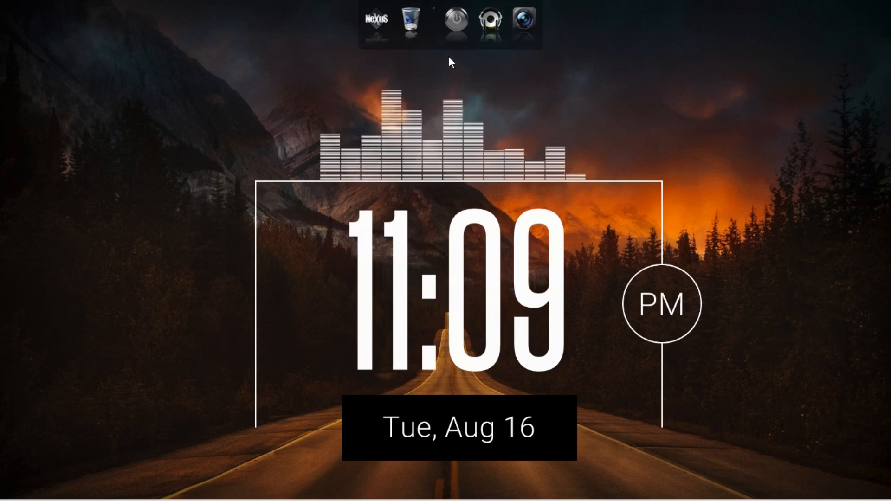
Remove the power, media player and camera items from the Nexus dock, keeping only the Nexus icon and recycle bin.
right_click(453, 20)
click(480, 72)
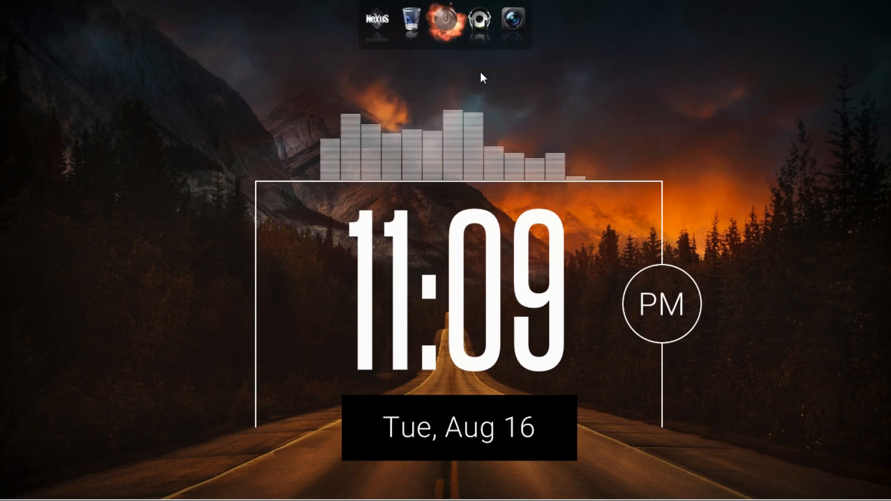
right_click(462, 23)
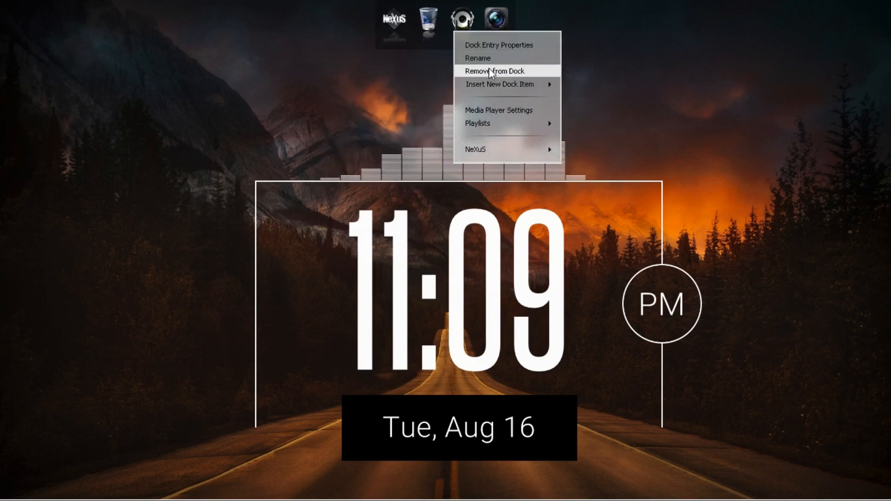
click(490, 70)
right_click(480, 21)
click(508, 70)
Extract the Deep Impact icon archive in Downloads into a folder of the same name.
mouse_move(132, 472)
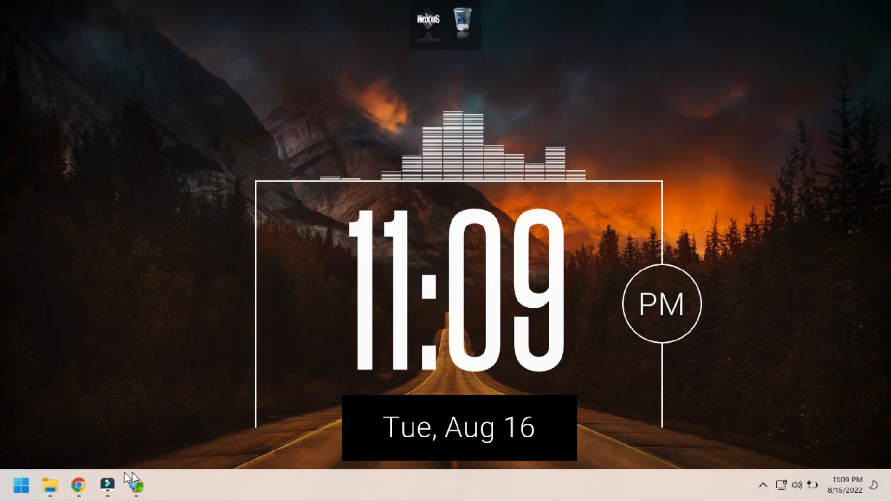
click(55, 483)
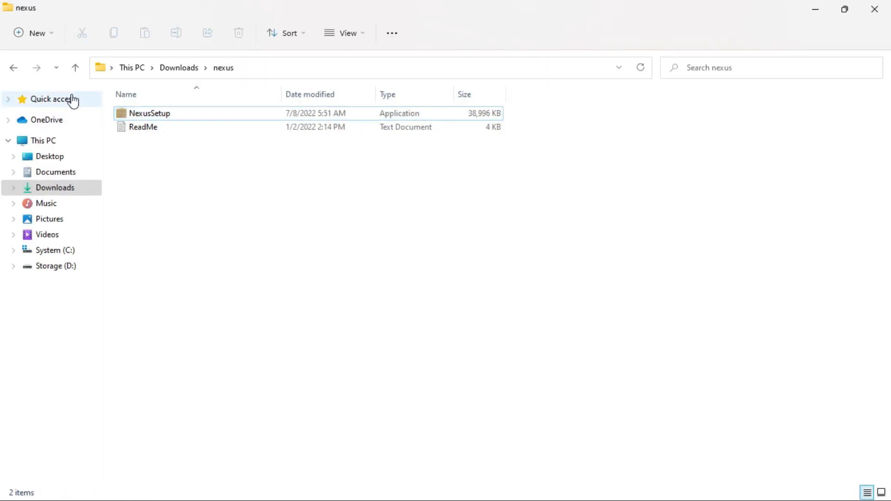
click(14, 68)
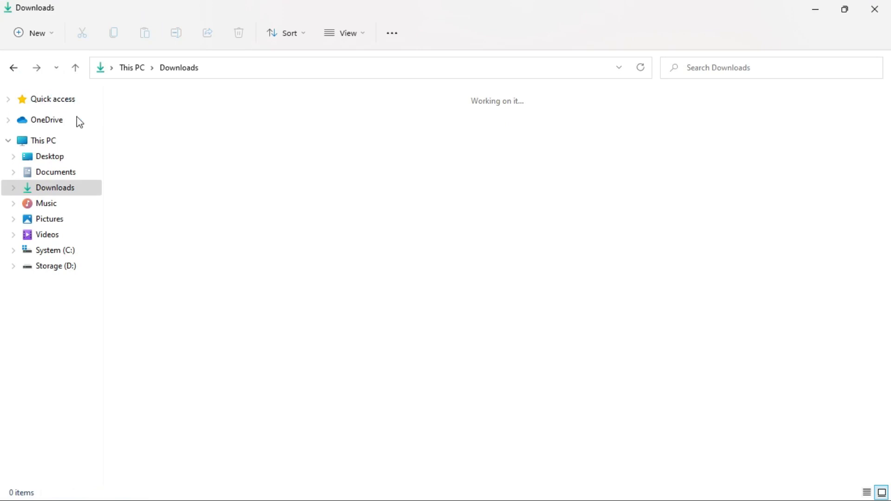
click(173, 207)
click(155, 185)
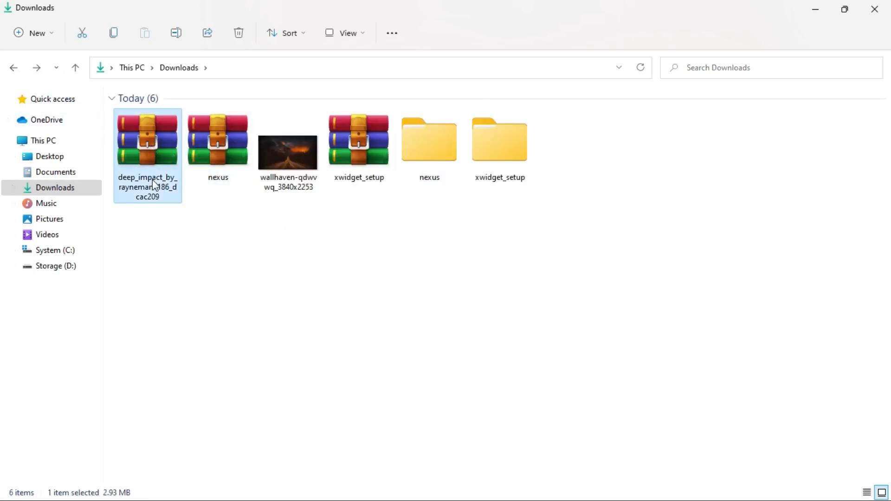
right_click(152, 142)
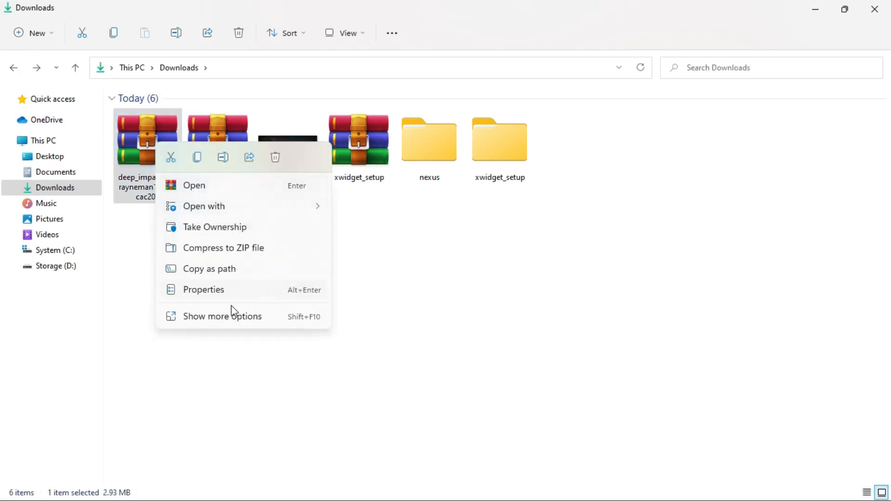
click(231, 318)
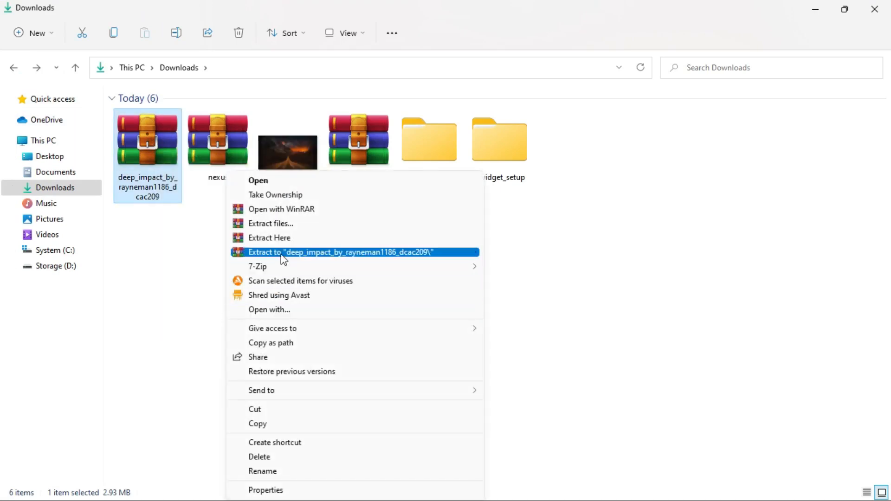
click(283, 254)
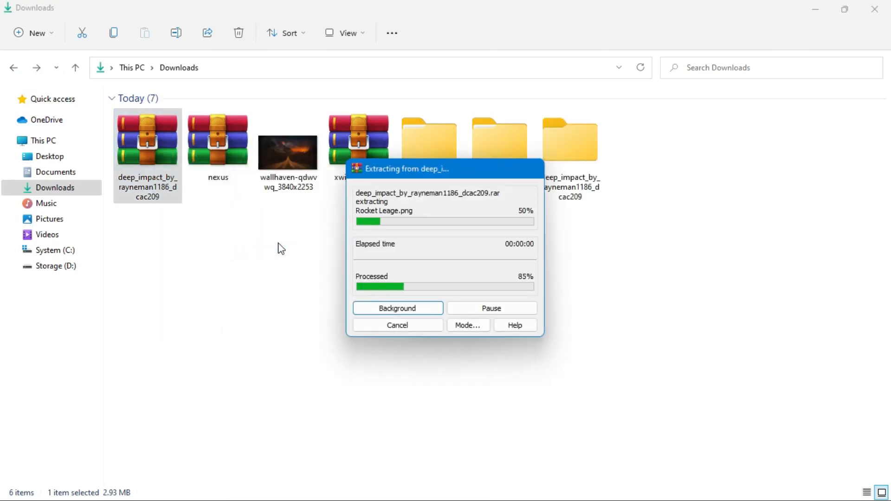
Open the extracted Deep Impact icon folder and restore its window to a smaller size below the dock.
click(582, 172)
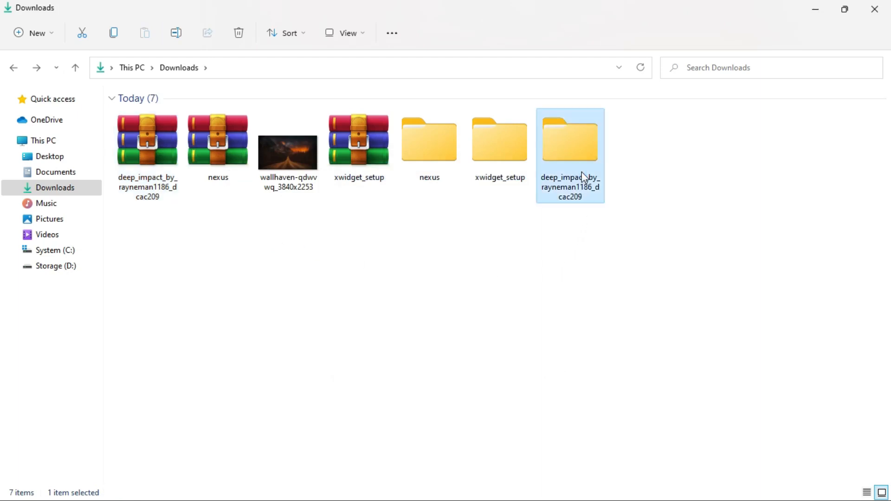
double_click(581, 172)
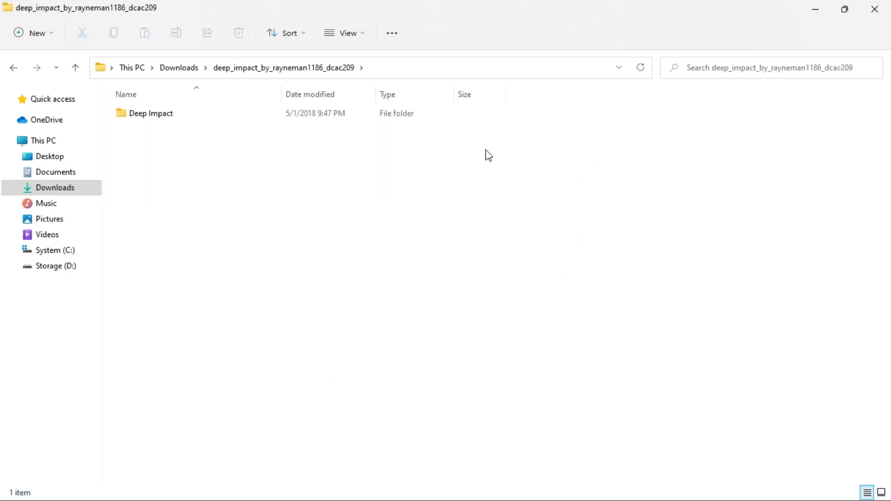
double_click(416, 120)
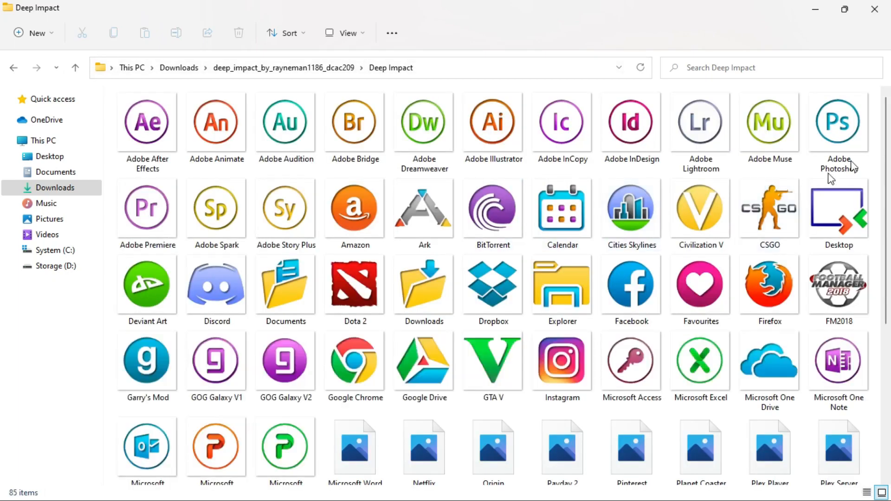
click(845, 9)
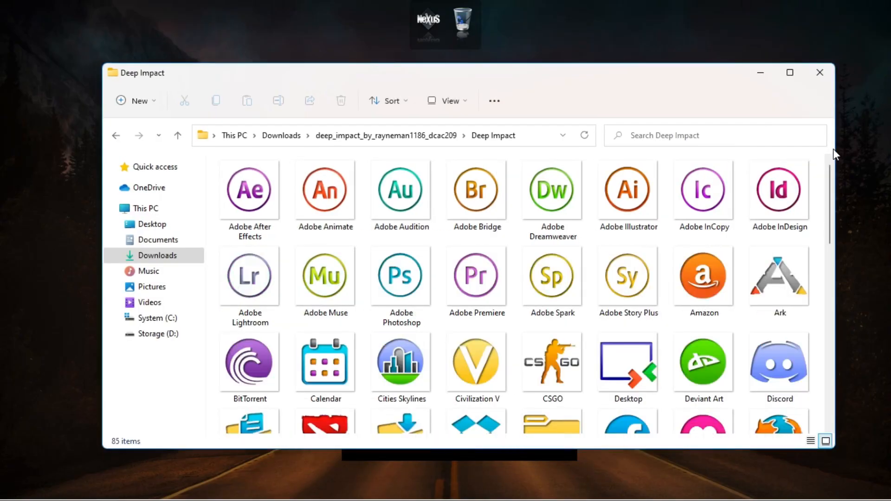
drag(830, 175, 823, 243)
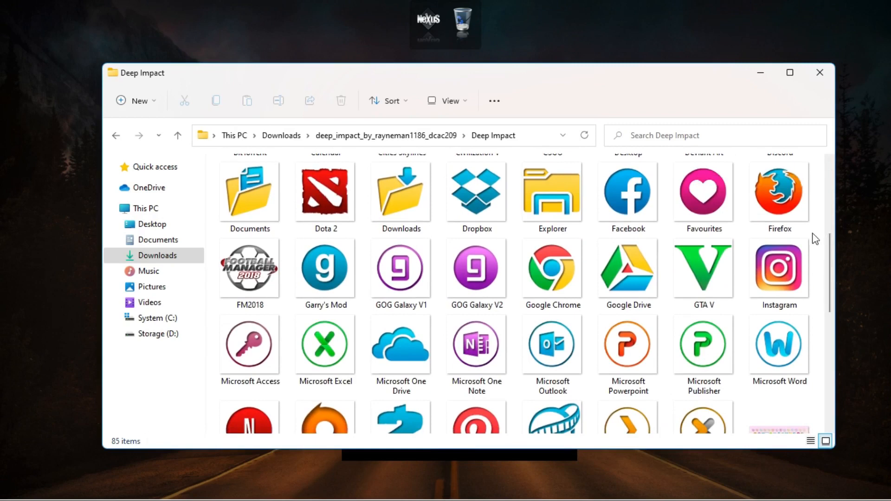
Insert a new item into the Nexus dock beside the recycle bin.
right_click(461, 26)
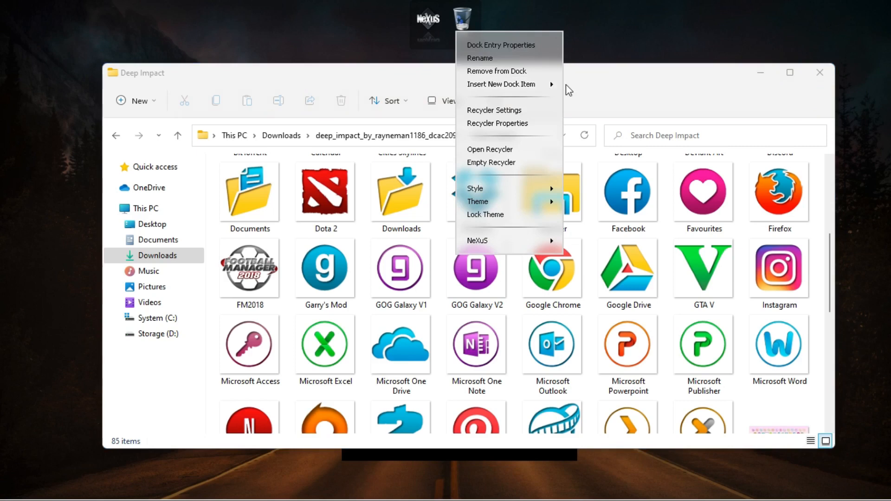
mouse_move(551, 88)
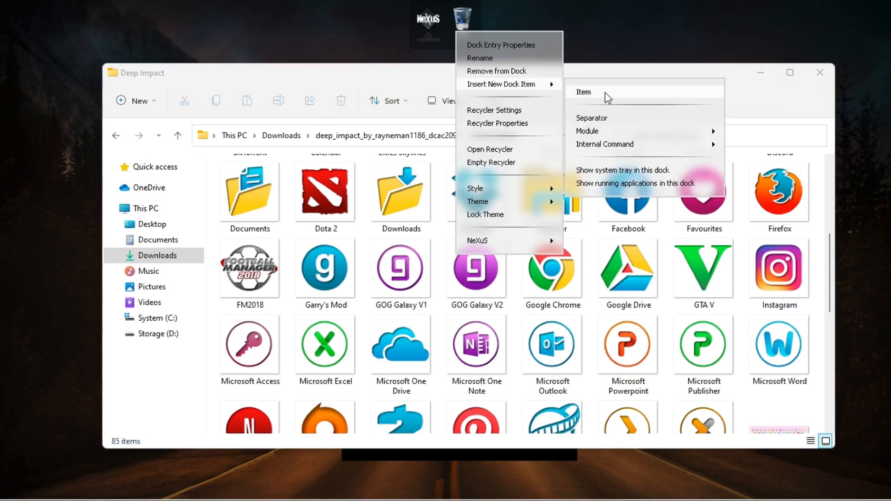
click(606, 93)
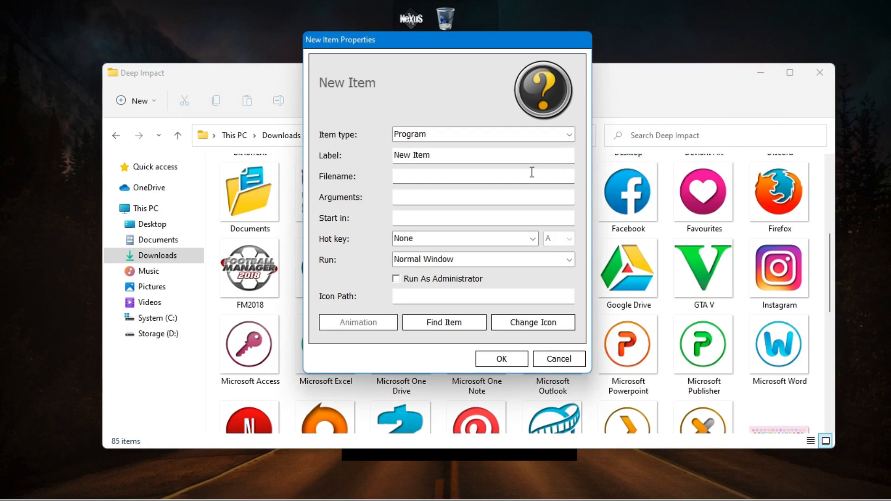
click(560, 136)
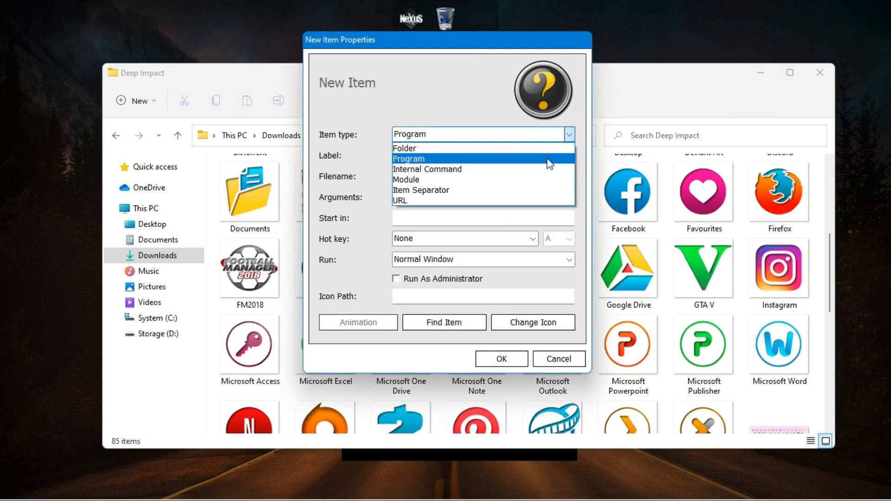
click(534, 149)
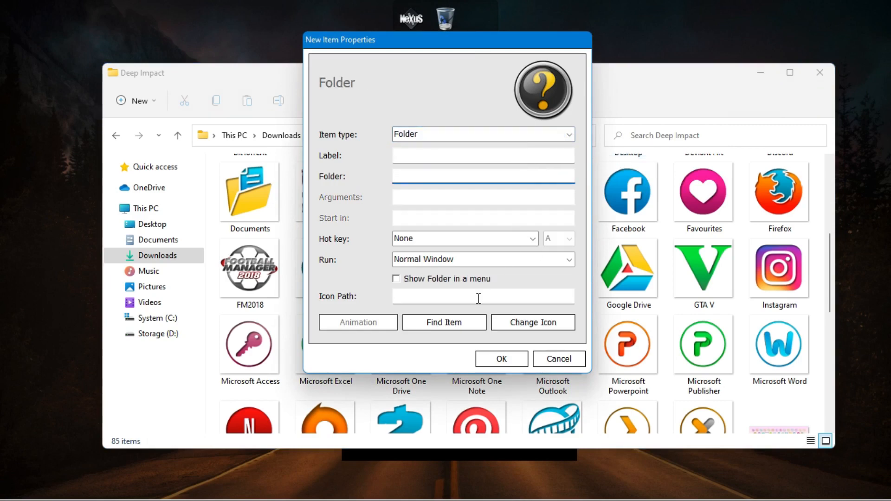
click(455, 324)
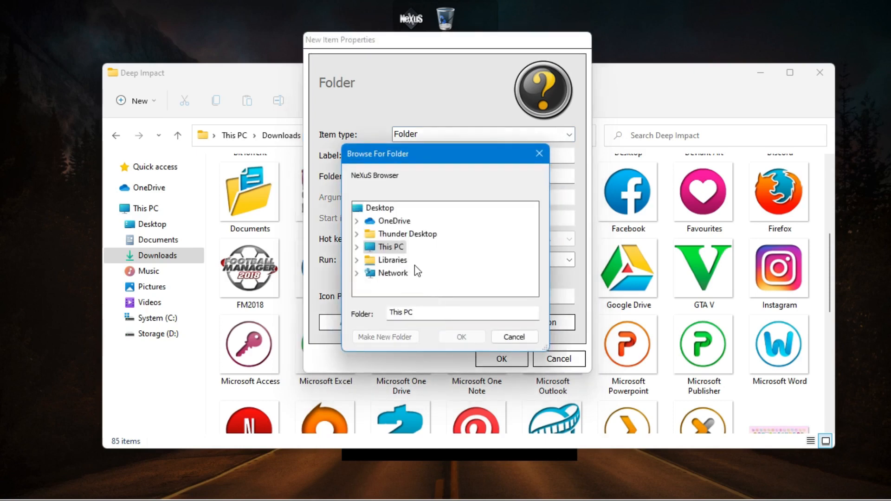
double_click(397, 249)
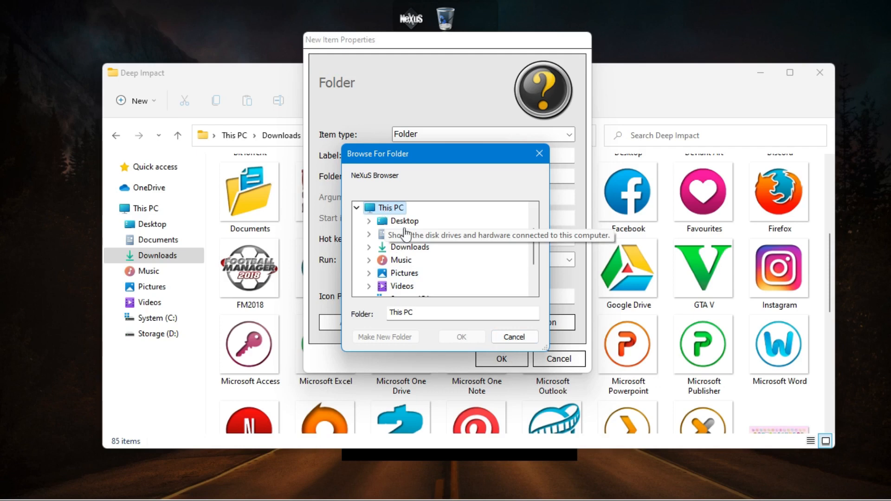
click(521, 339)
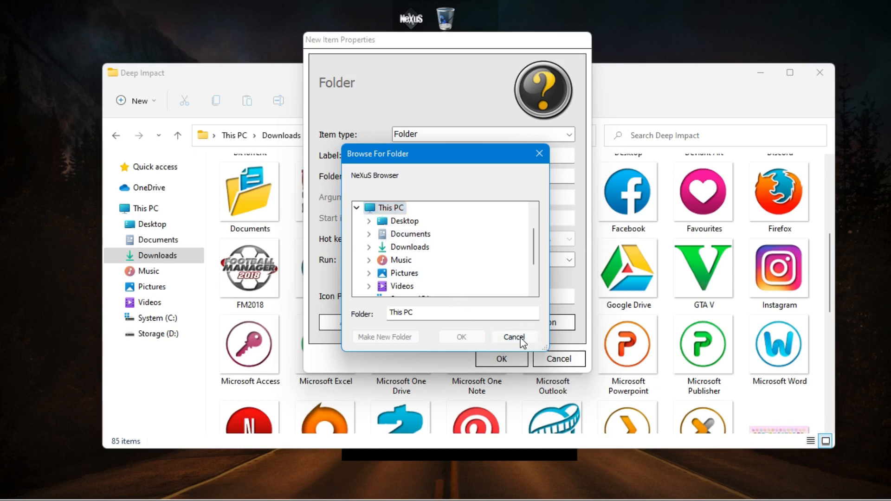
Set the new dock item's type to Internal Command with the My Computer command, and confirm it.
click(569, 135)
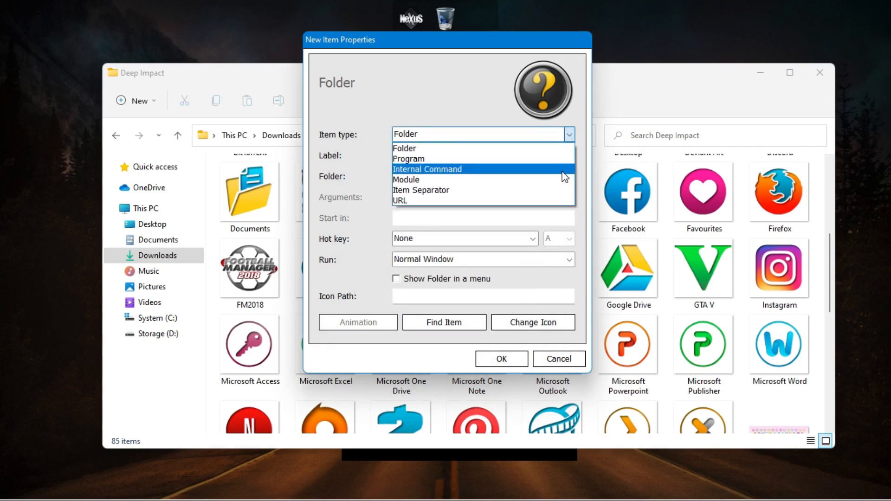
click(565, 177)
click(569, 176)
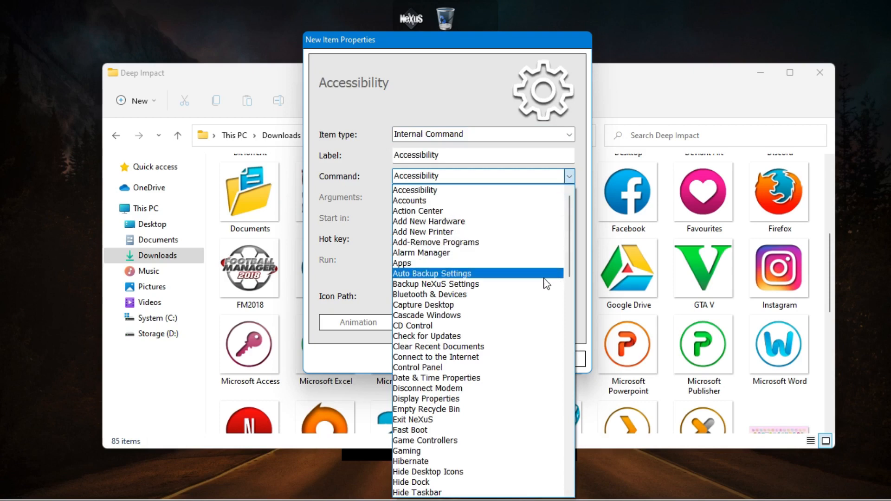
scroll(545, 283, down, 5)
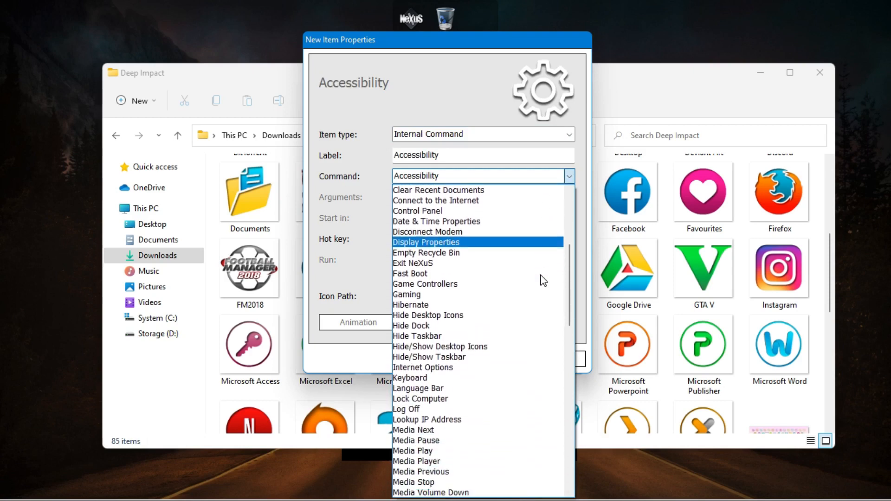
scroll(543, 281, down, 7)
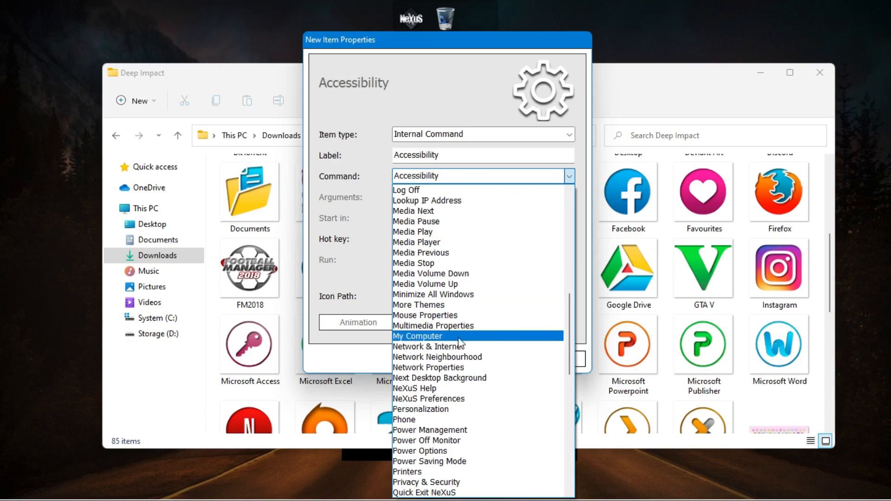
click(456, 343)
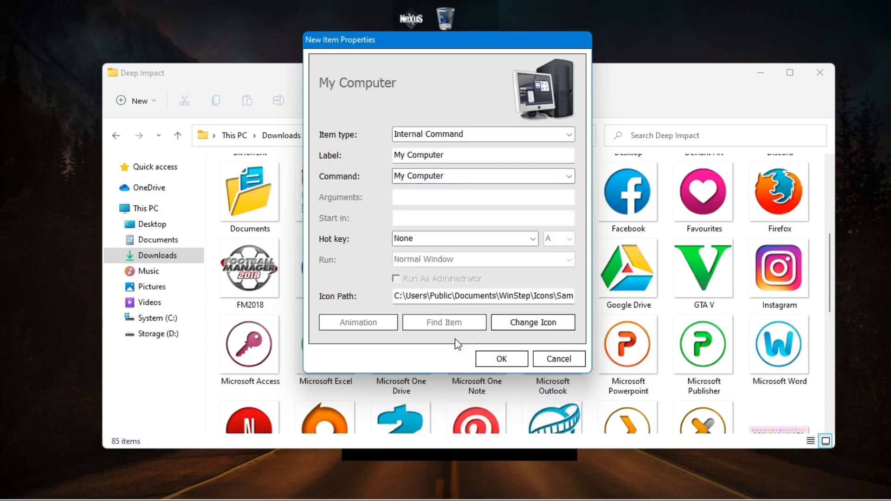
click(502, 360)
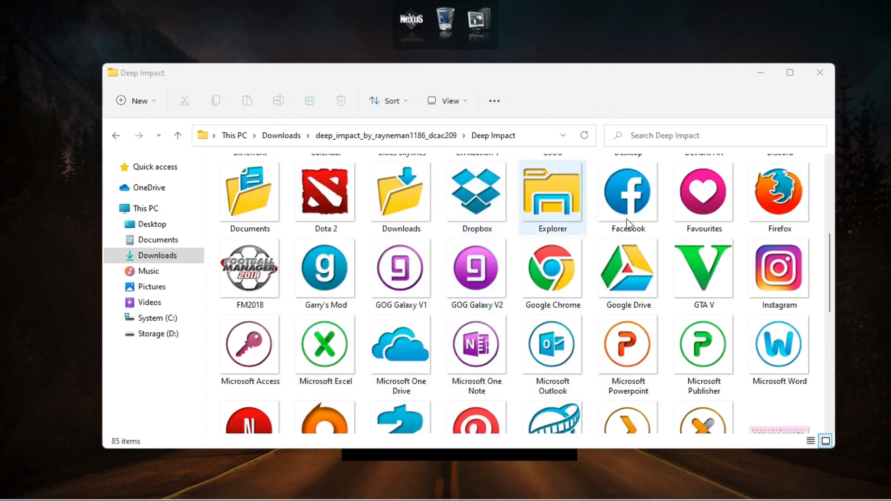
Insert a separator into the dock after the My Computer item.
right_click(481, 24)
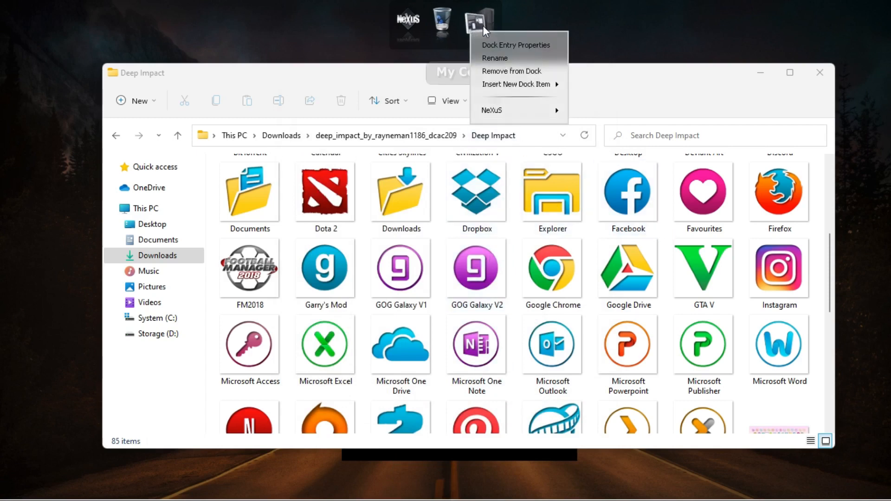
mouse_move(513, 85)
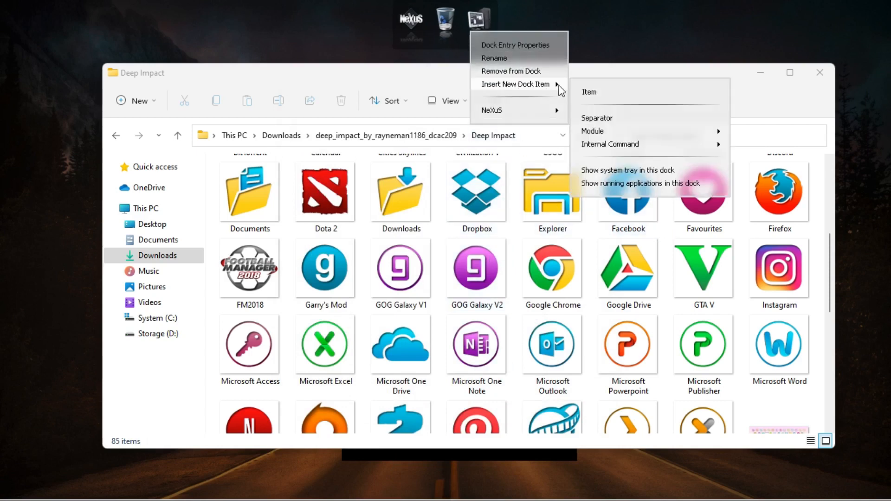
click(623, 119)
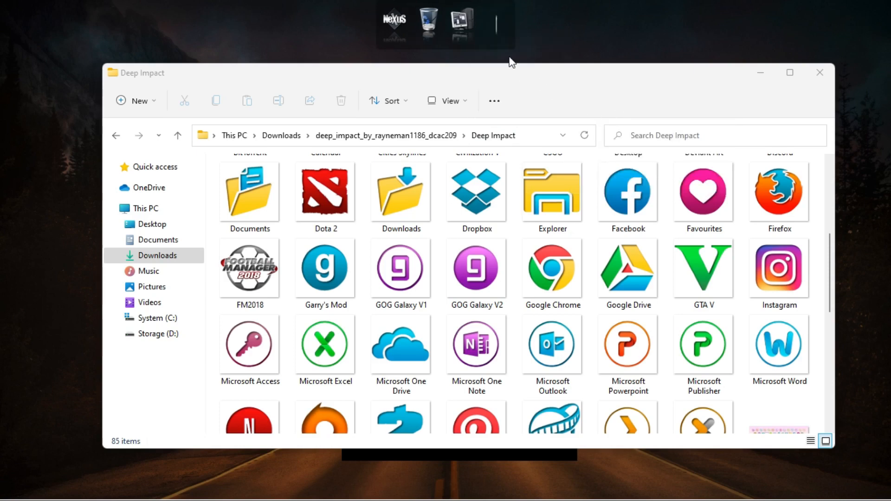
Insert a new item into the Nexus dock after the separator.
right_click(495, 26)
mouse_move(553, 85)
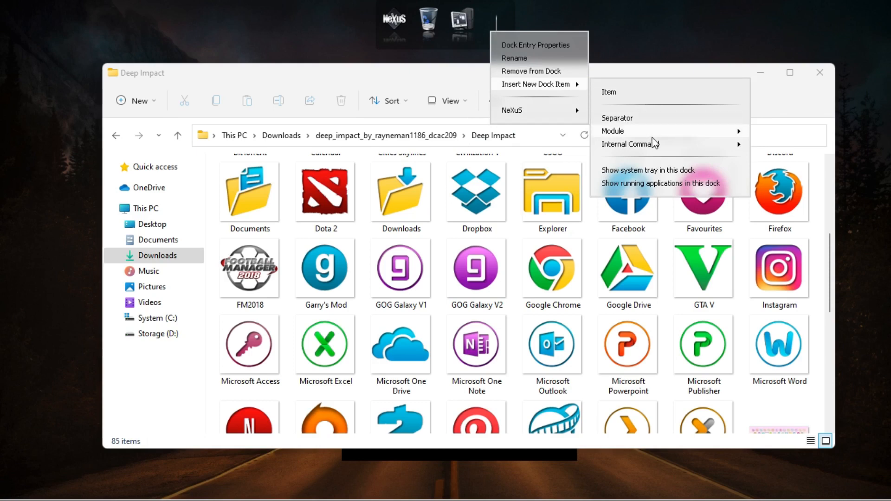
click(626, 92)
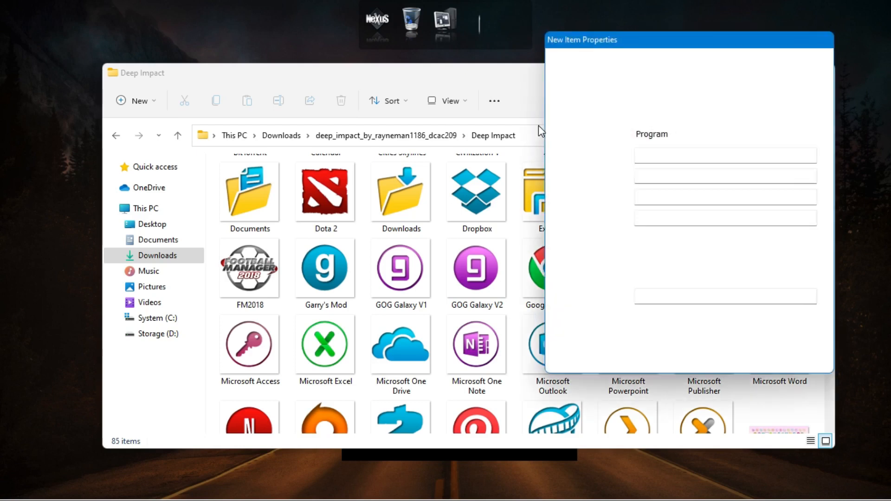
Set the new item's program to the chrome application in C:\Program Files\Google\Chrome\Application and confirm the item.
click(698, 325)
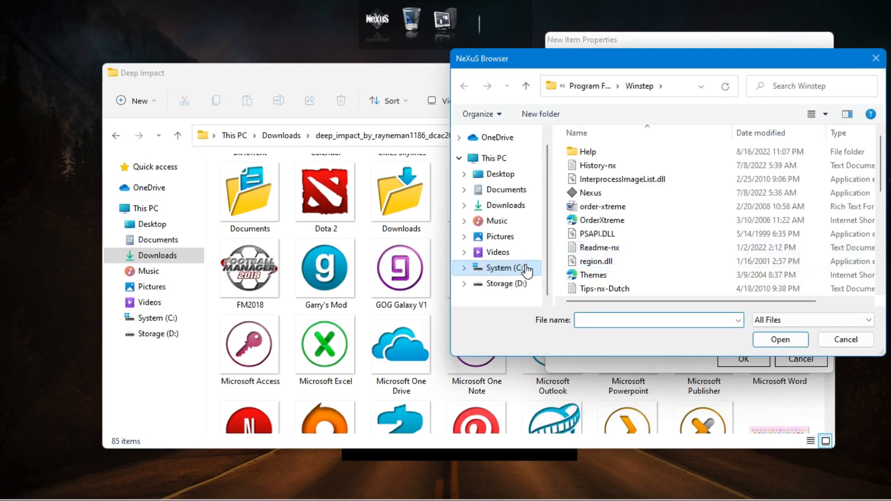
click(527, 269)
scroll(667, 264, down, 2)
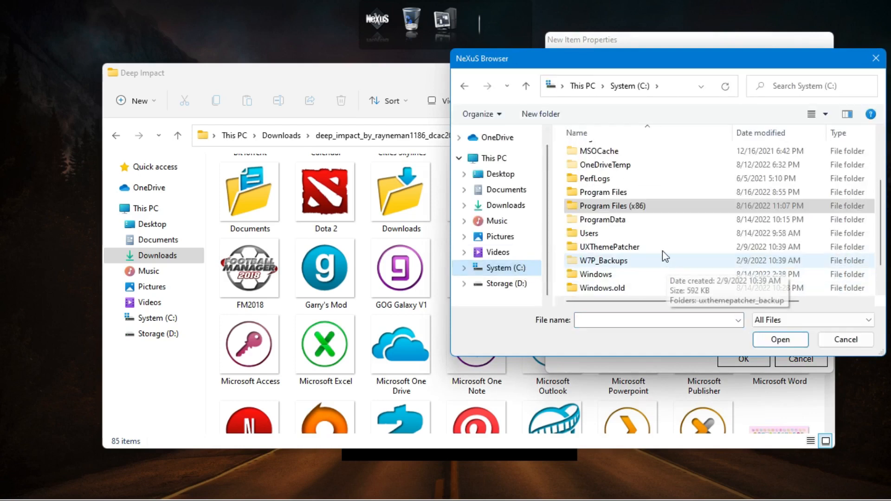
double_click(631, 192)
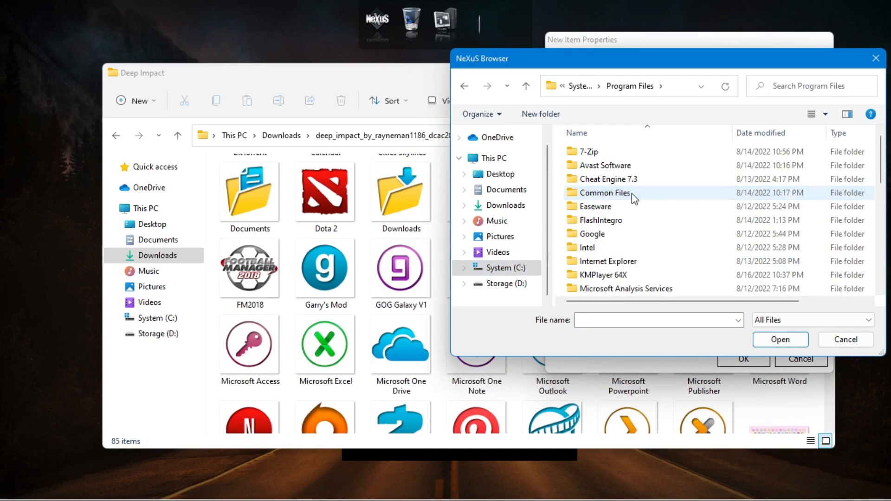
double_click(649, 234)
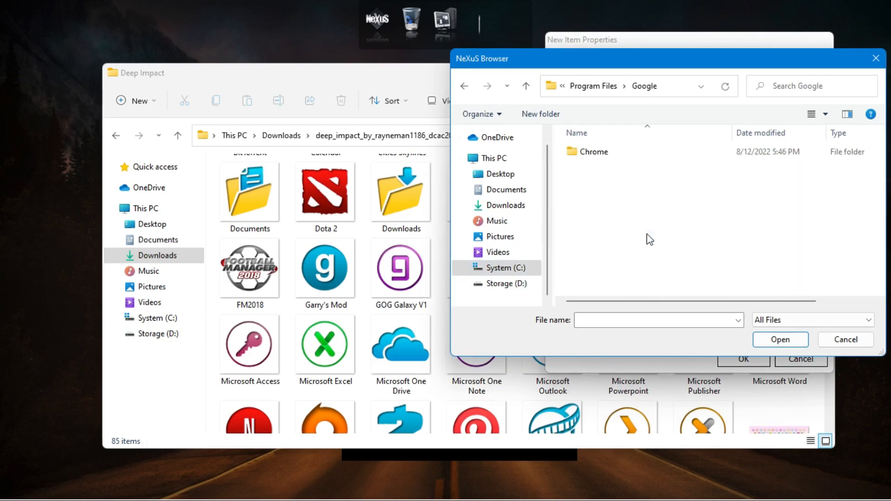
double_click(611, 153)
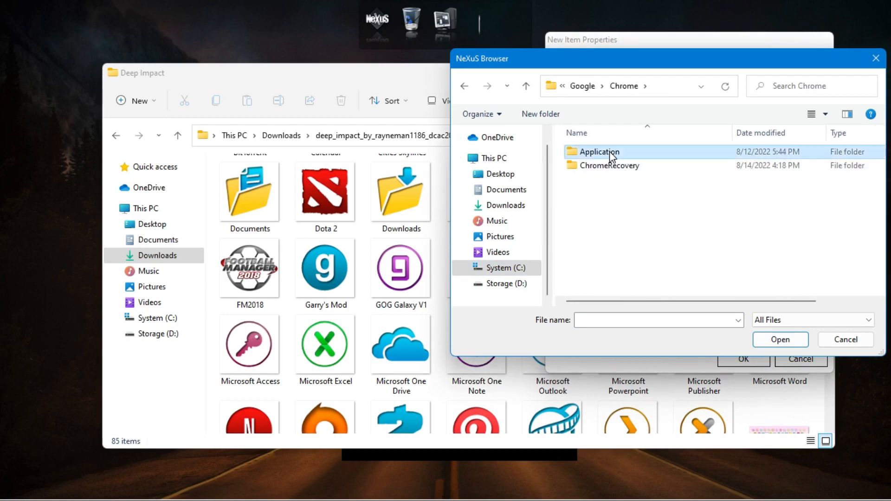
double_click(609, 152)
click(611, 180)
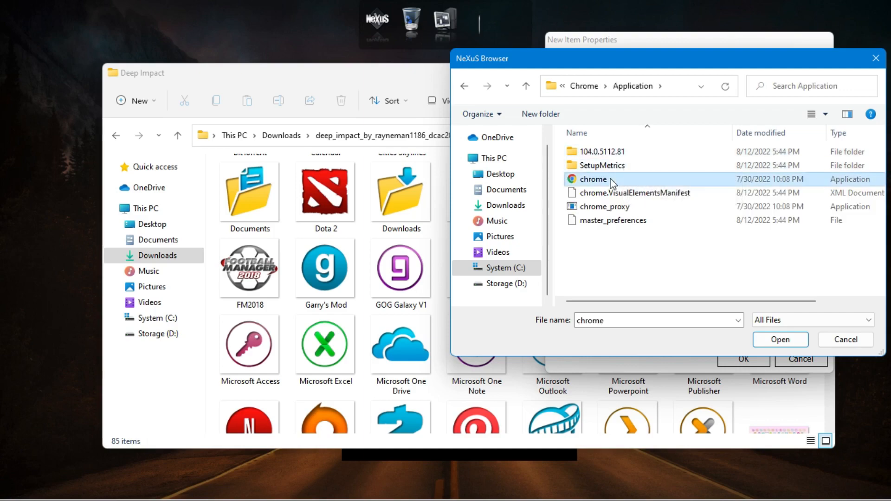
click(772, 339)
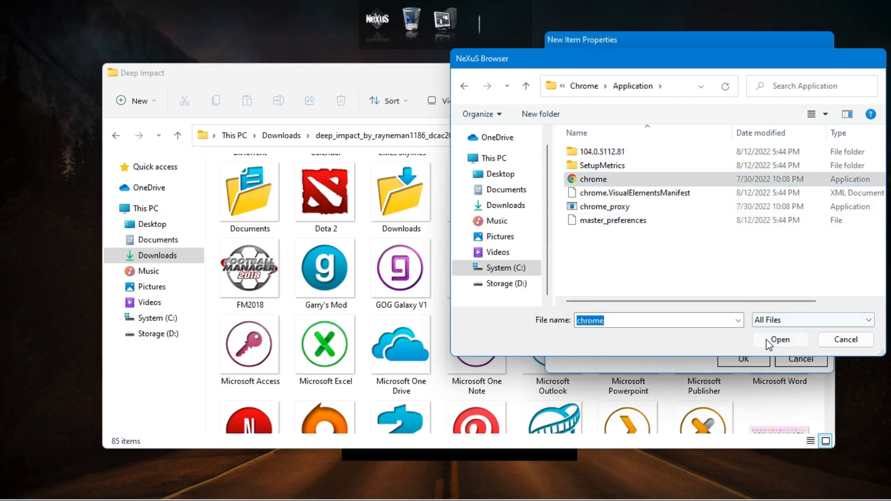
click(743, 359)
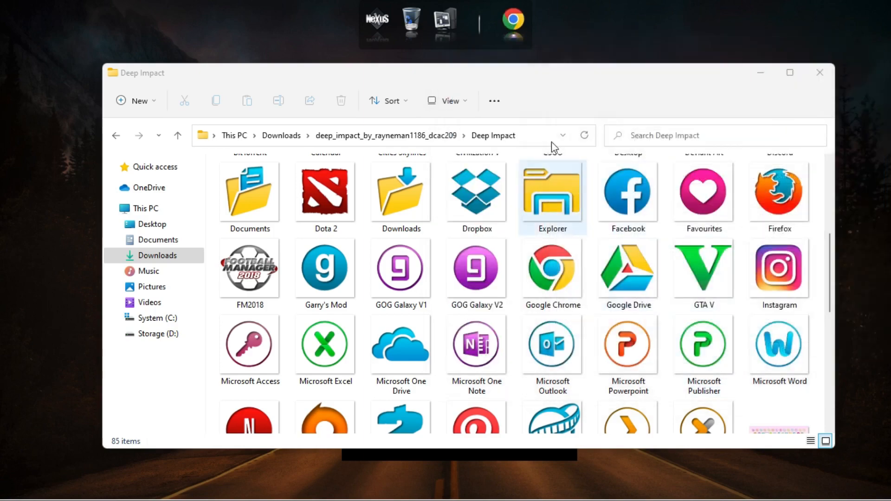
Insert another new item into the dock beside Chrome and start browsing for its program.
right_click(513, 29)
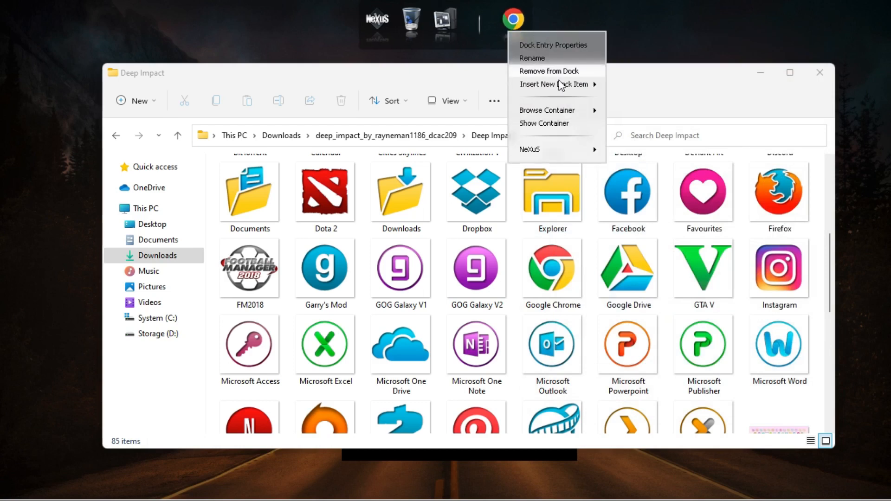
click(627, 92)
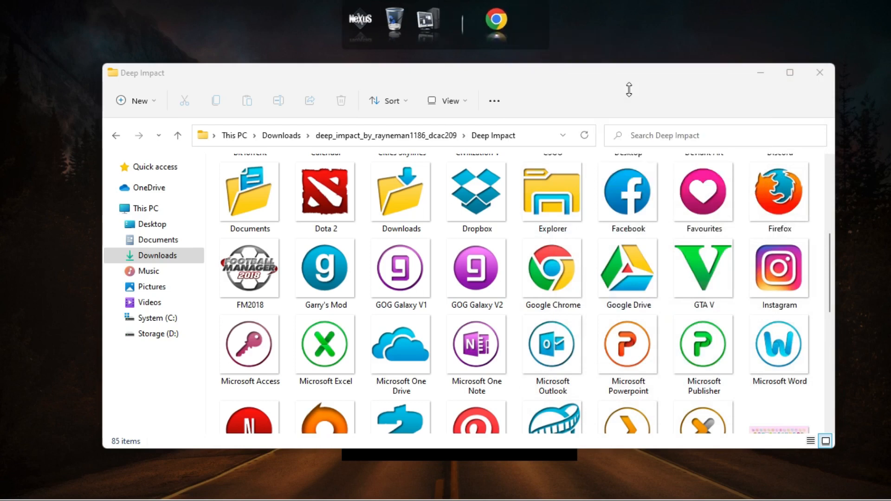
click(455, 322)
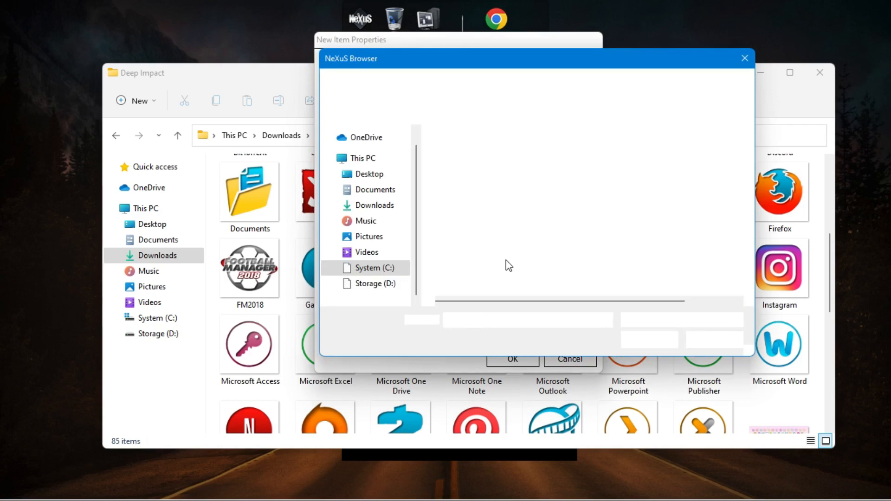
Browse to the WindowsApps folder in C:\Program Files and grant permanent access to it.
click(390, 268)
scroll(514, 257, down, 2)
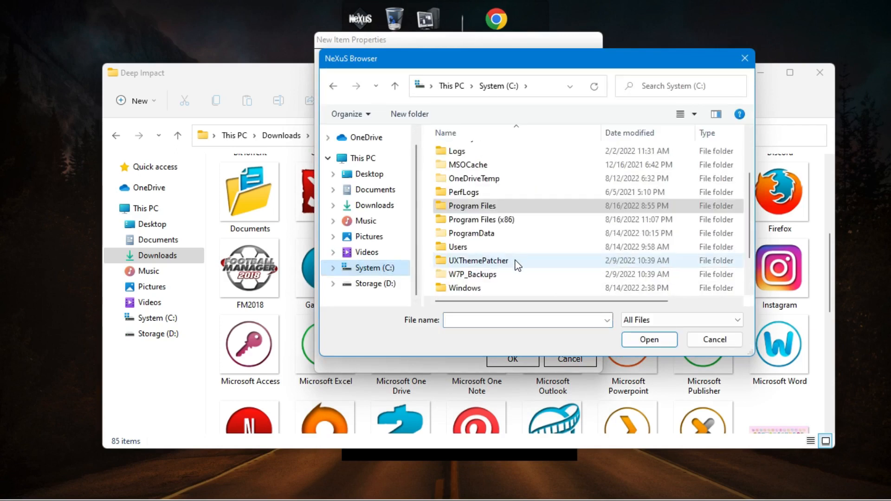
double_click(514, 215)
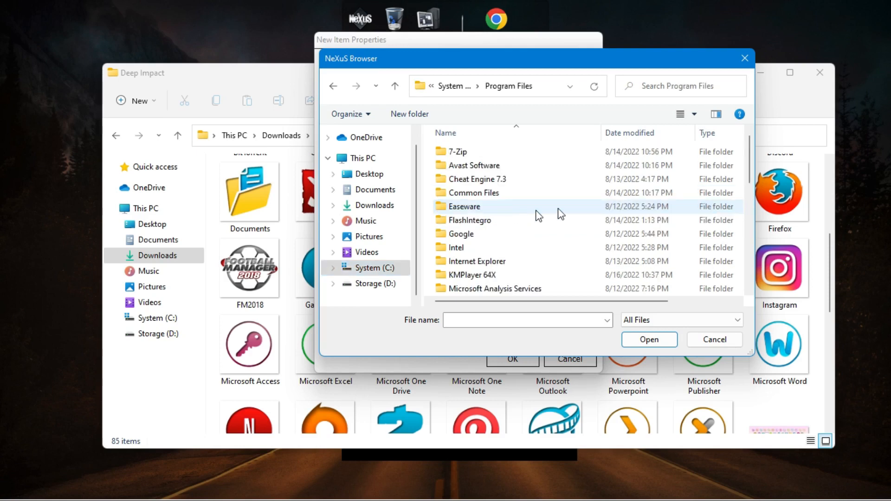
drag(750, 161, 748, 260)
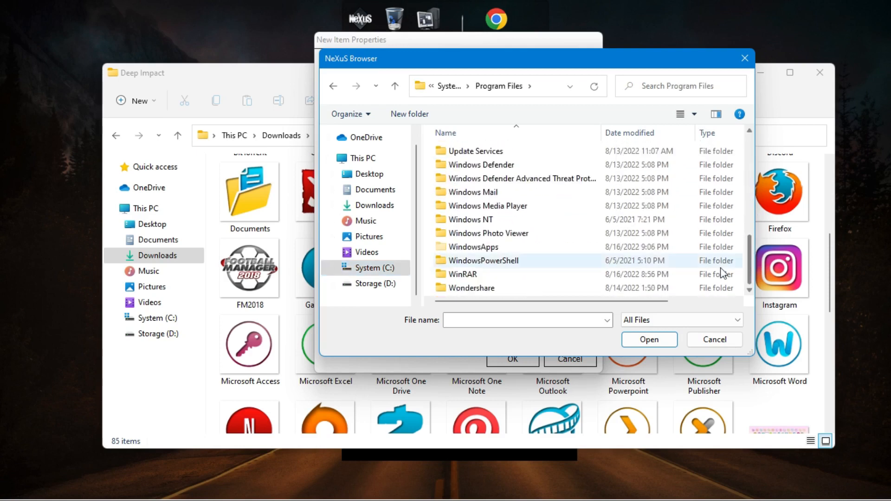
click(649, 340)
click(532, 275)
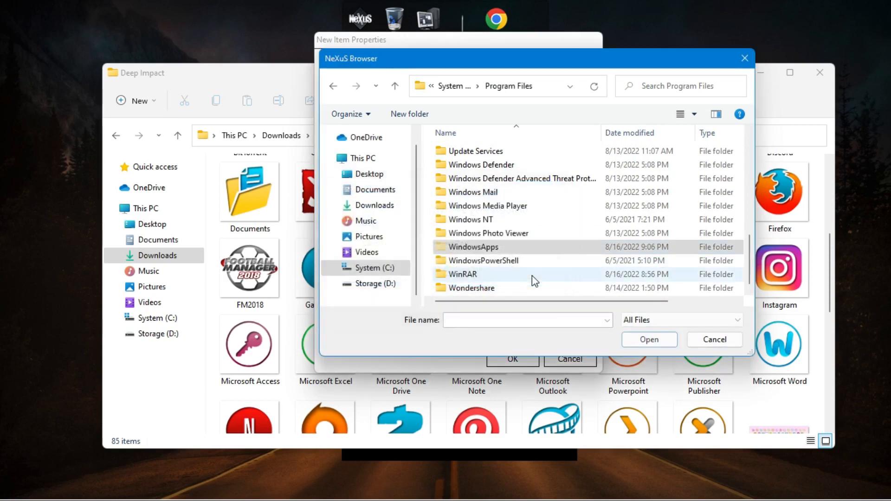
double_click(542, 250)
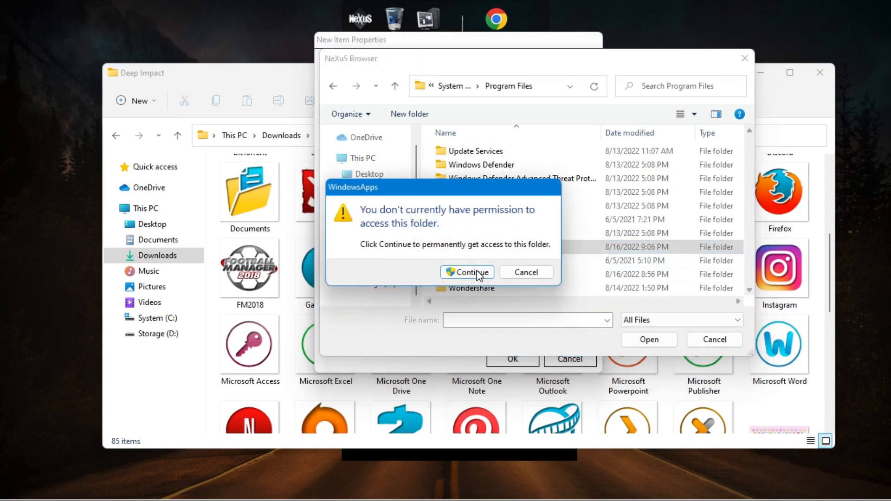
click(469, 273)
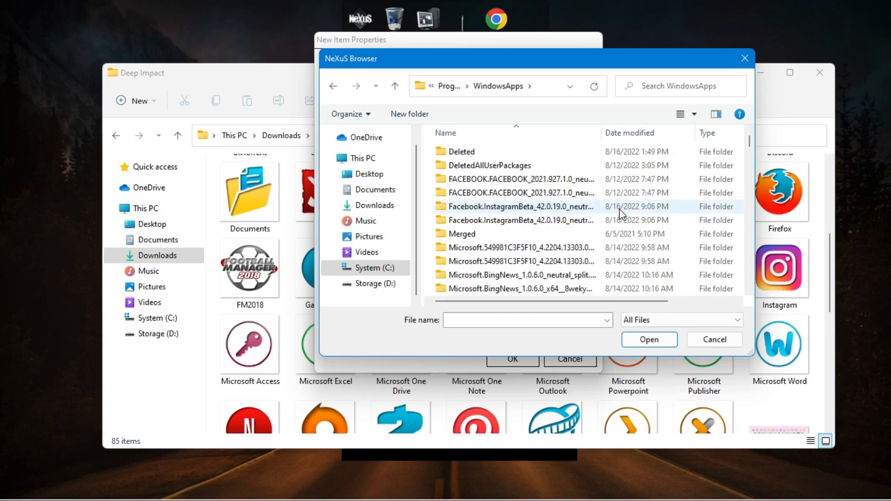
Choose the Spotify application from the SpotifyAB.SpotifyMusic folder as the item's program and confirm the item.
drag(750, 139, 746, 287)
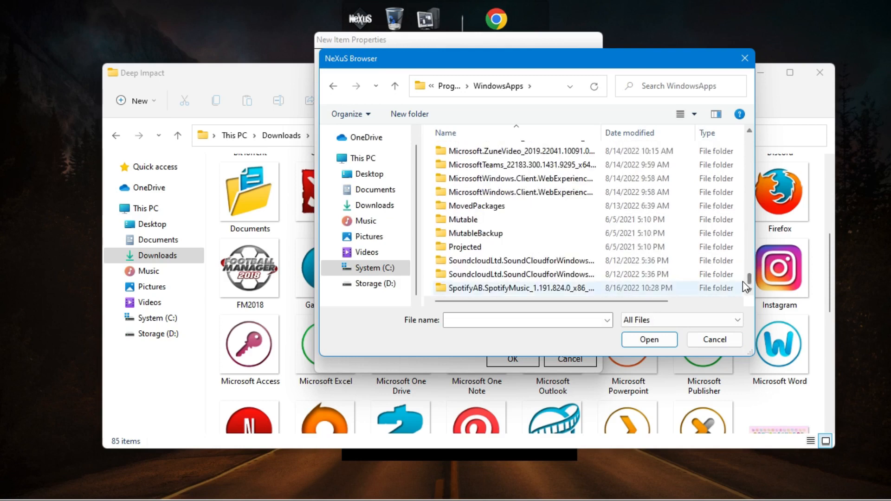
click(560, 292)
double_click(559, 293)
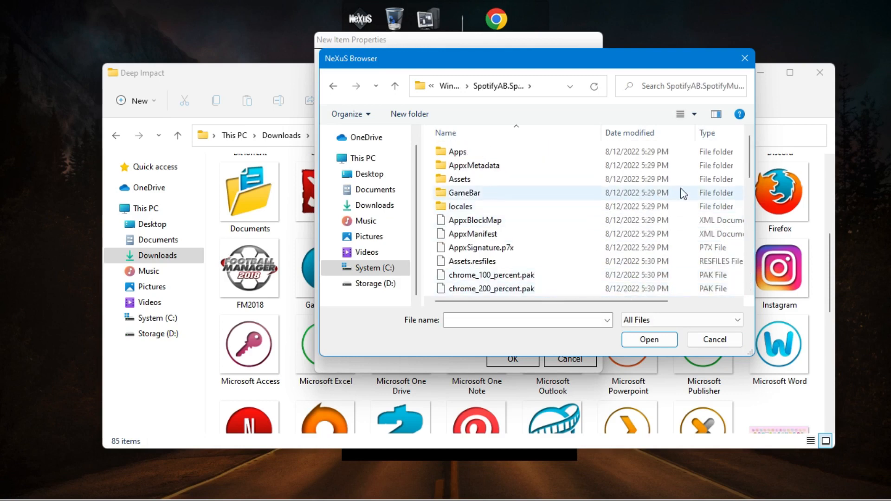
scroll(751, 175, down, 1)
scroll(751, 176, down, 10)
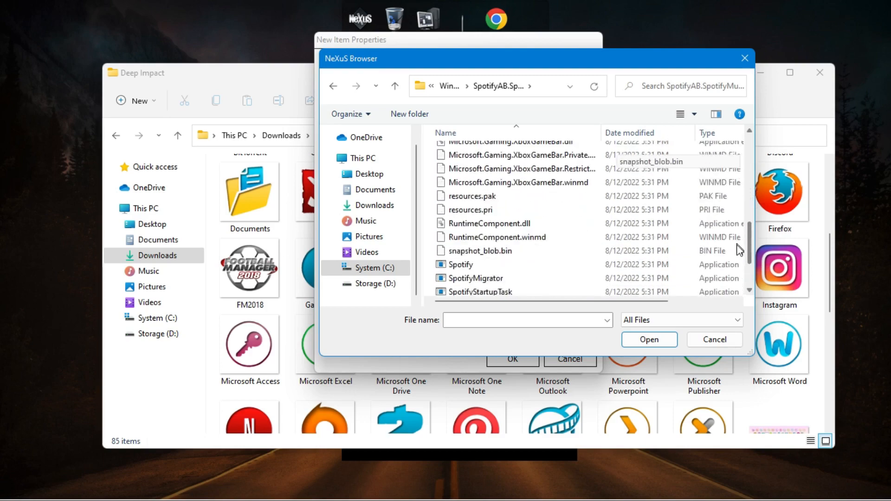
click(557, 179)
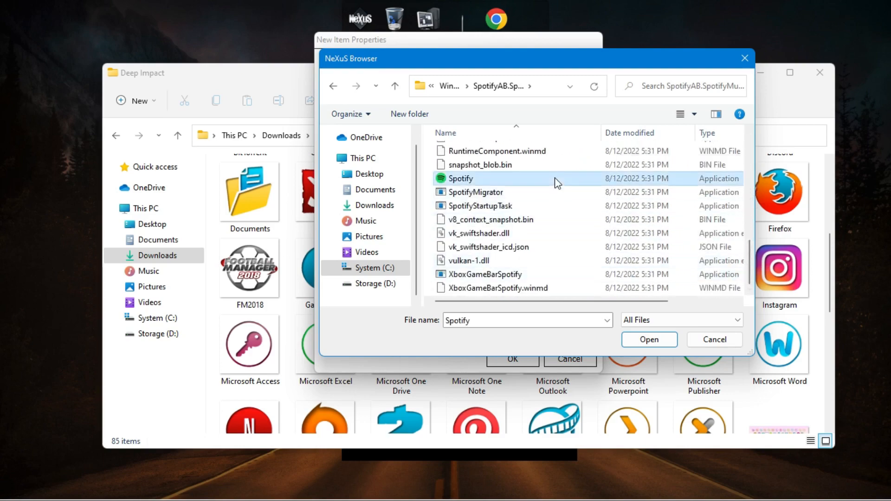
click(635, 344)
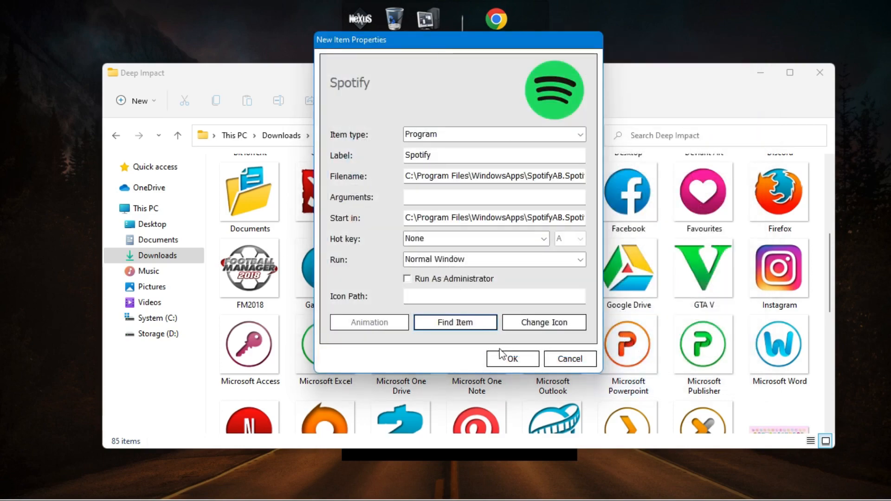
click(503, 358)
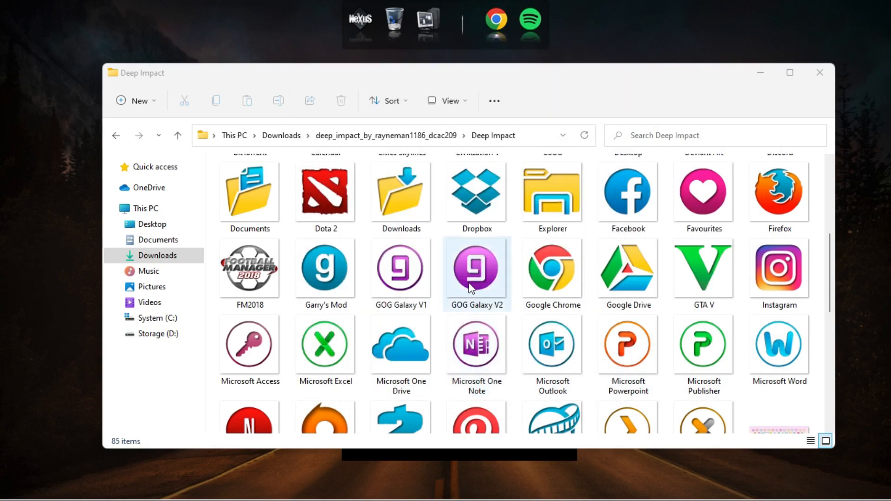
right_click(493, 30)
mouse_move(537, 84)
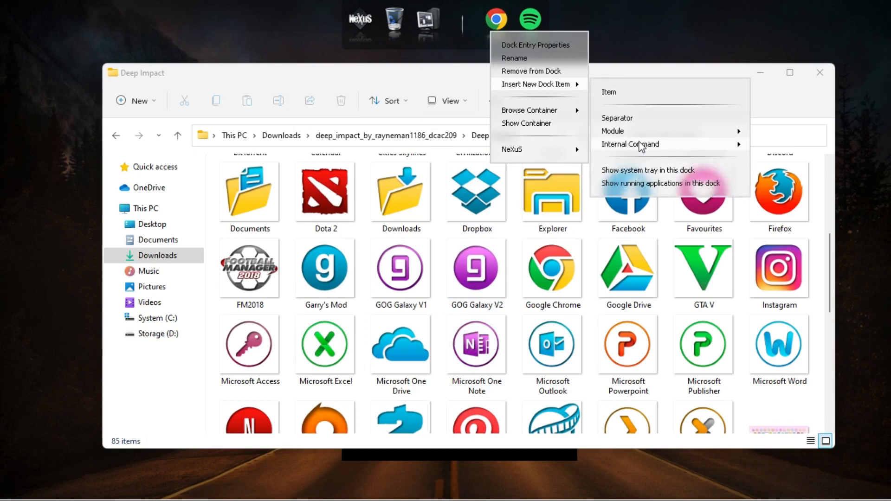
click(635, 92)
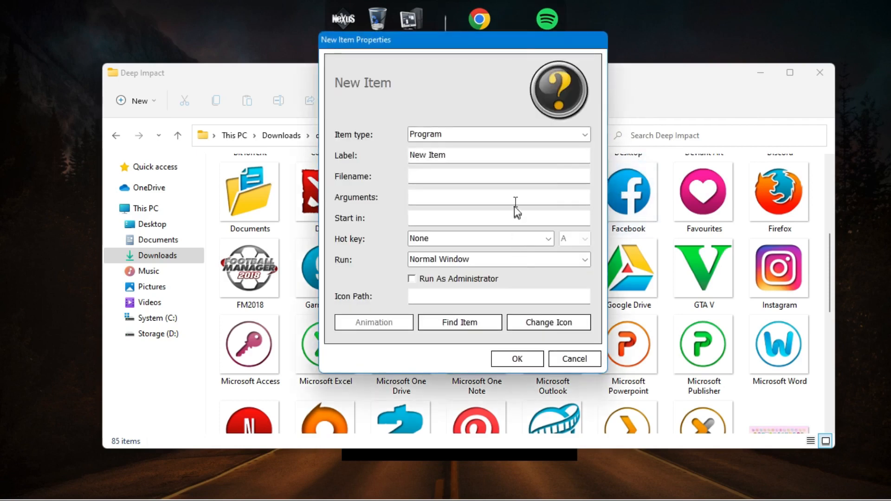
click(584, 135)
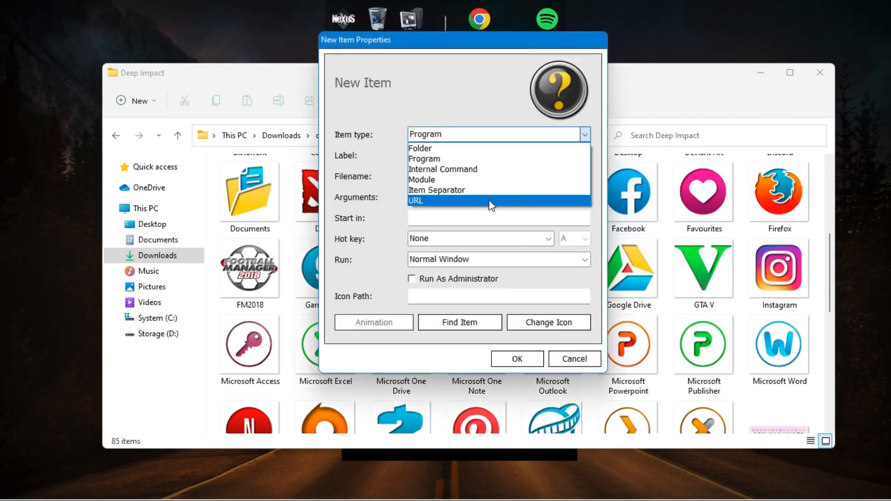
click(458, 202)
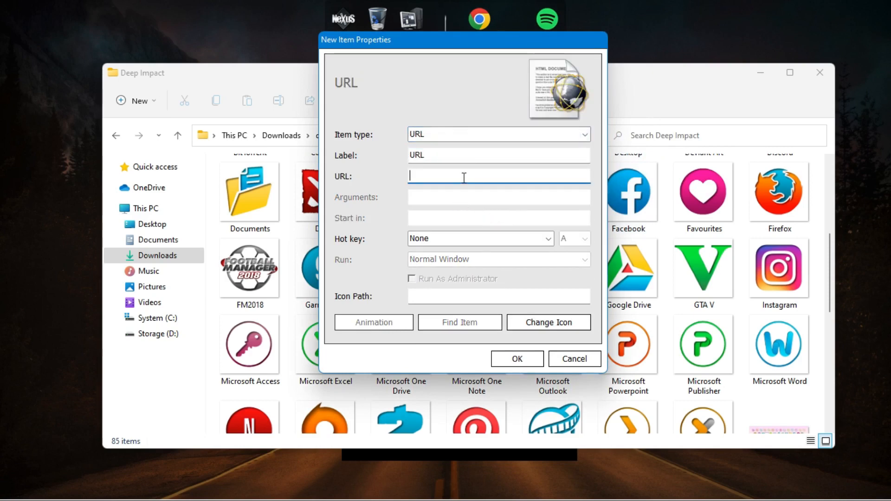
text(www.facebook.com)
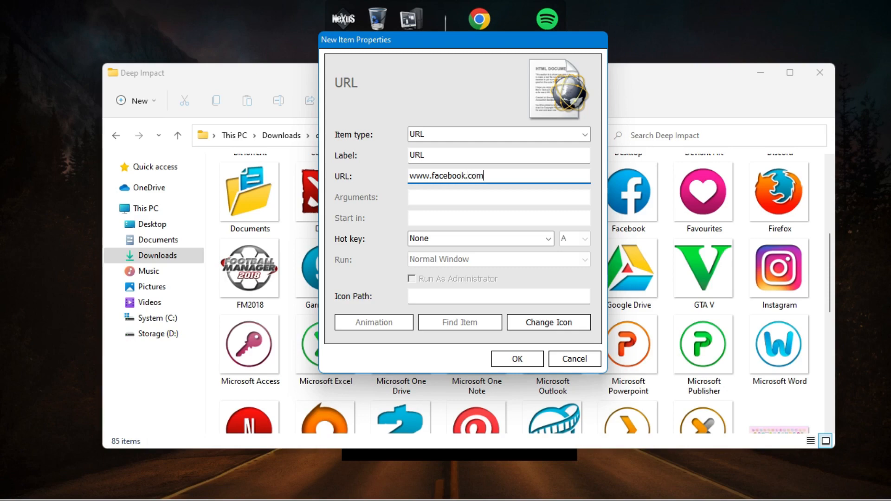
click(515, 359)
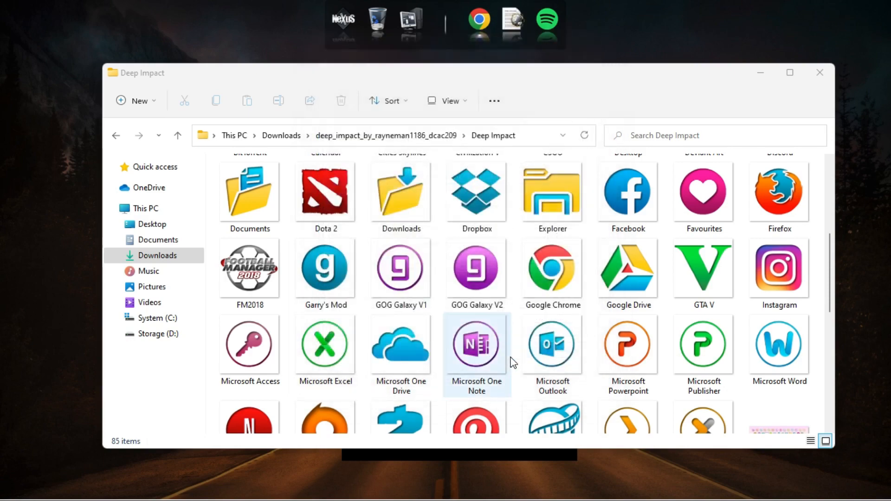
right_click(513, 31)
mouse_move(570, 84)
click(639, 90)
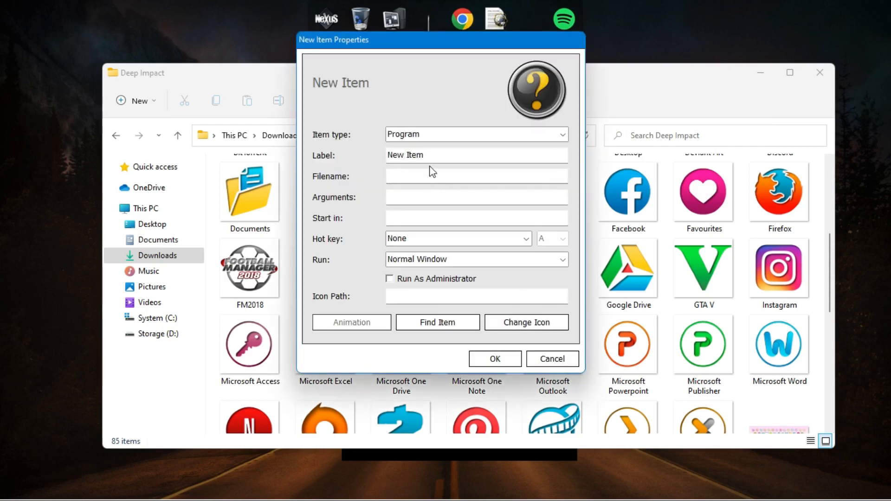
click(560, 139)
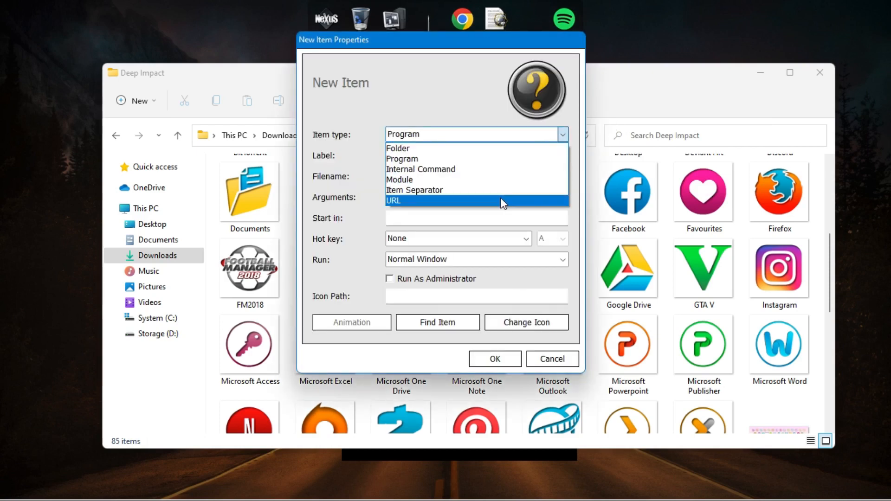
click(500, 200)
text(www.instagram.com)
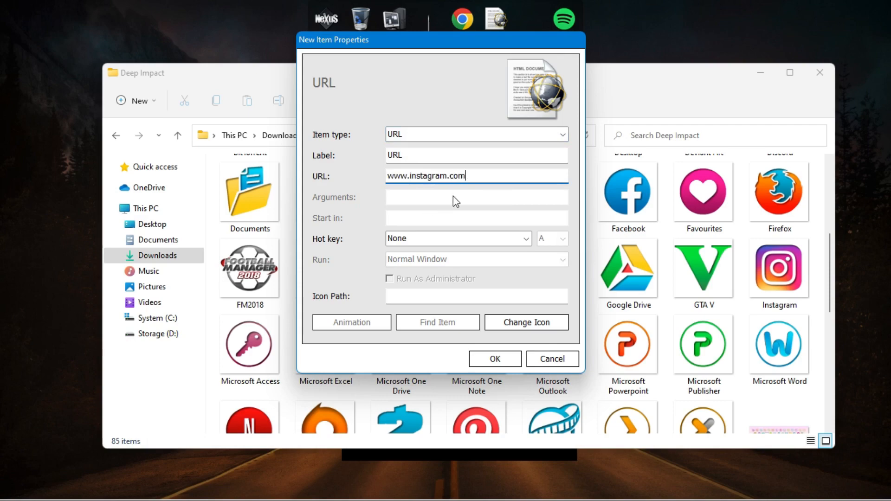
click(501, 358)
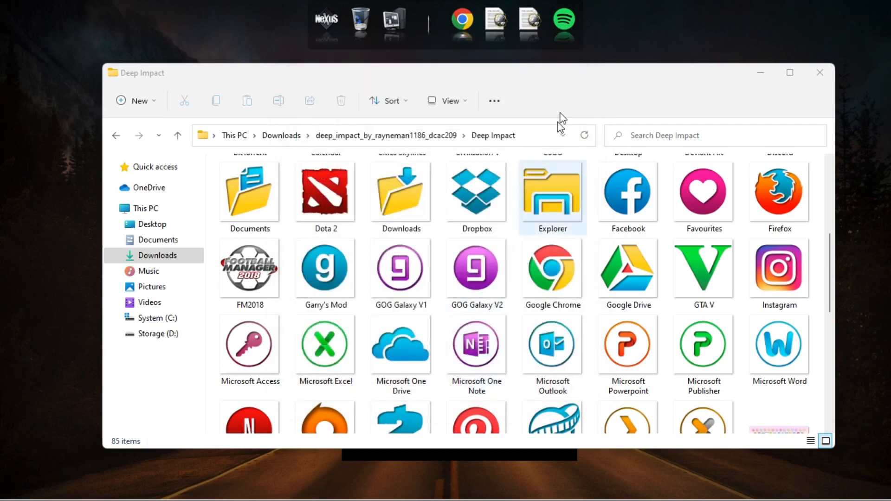
right_click(532, 29)
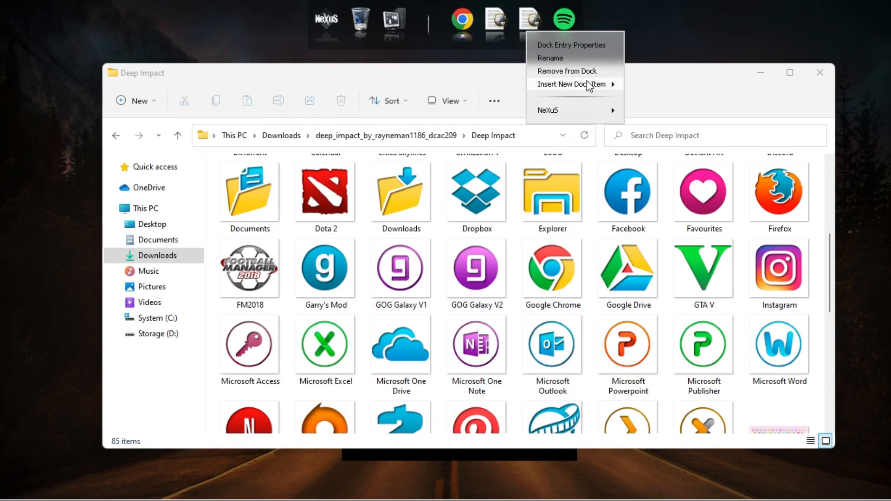
mouse_move(586, 80)
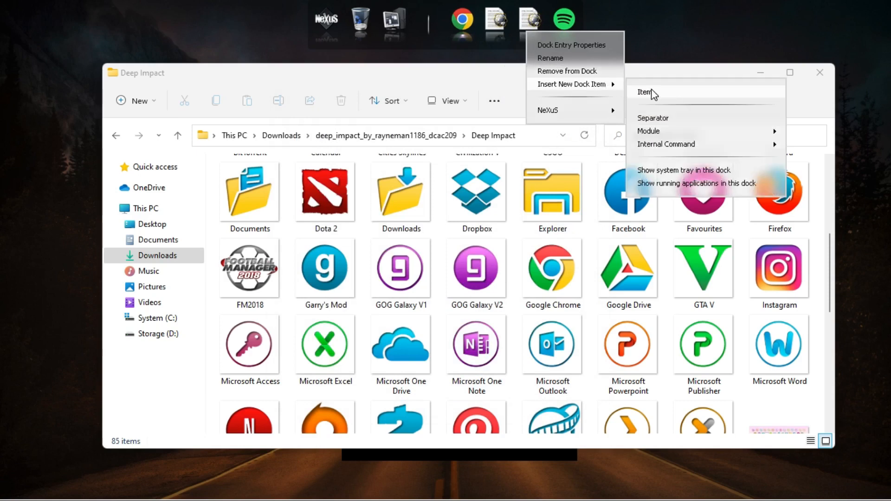
click(651, 91)
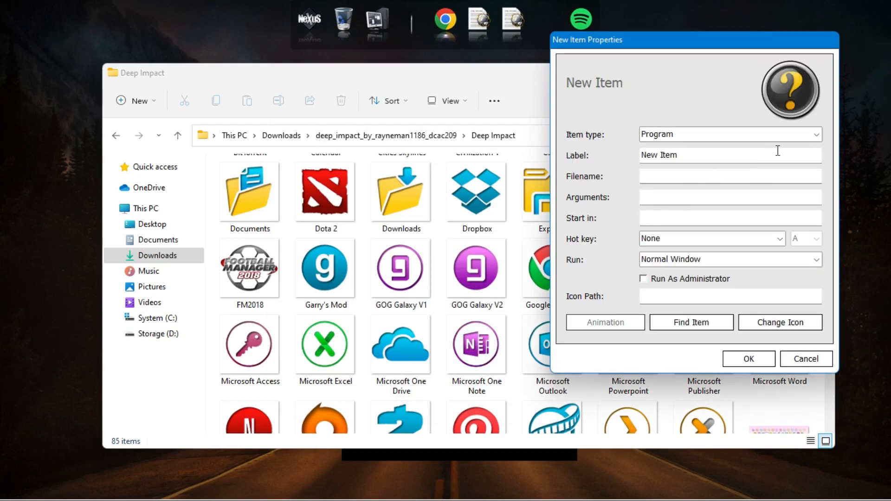
click(817, 134)
click(757, 198)
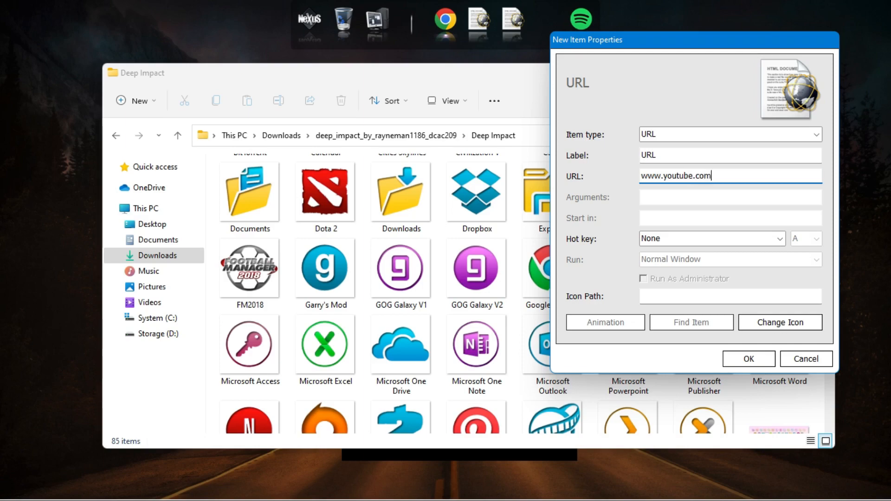
click(743, 361)
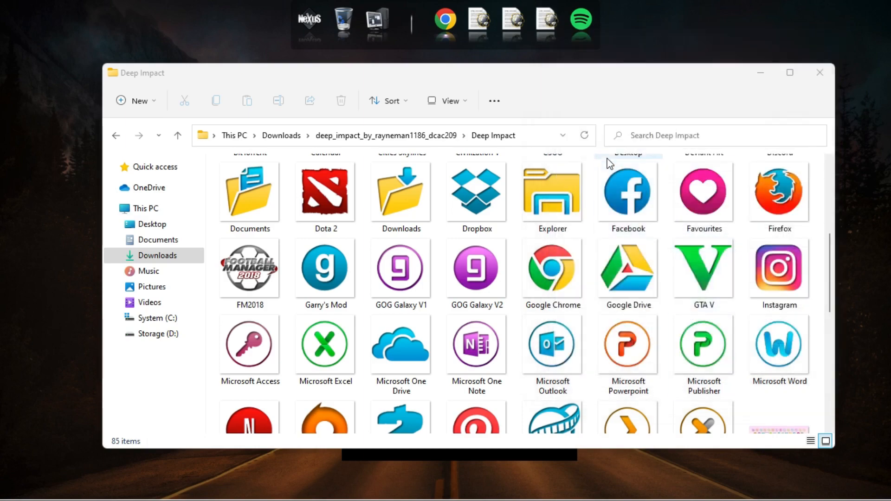
Insert a new Program item into the dock after the YouTube link and start browsing for its file.
right_click(547, 23)
mouse_move(615, 85)
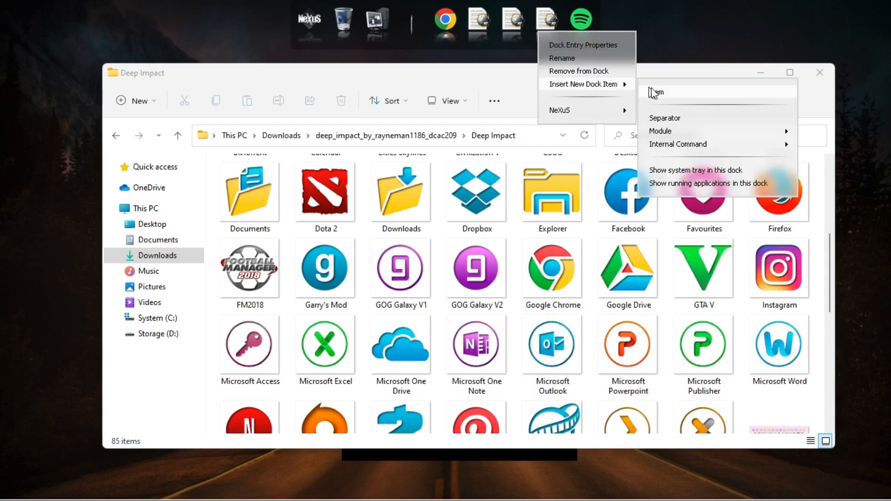
click(657, 92)
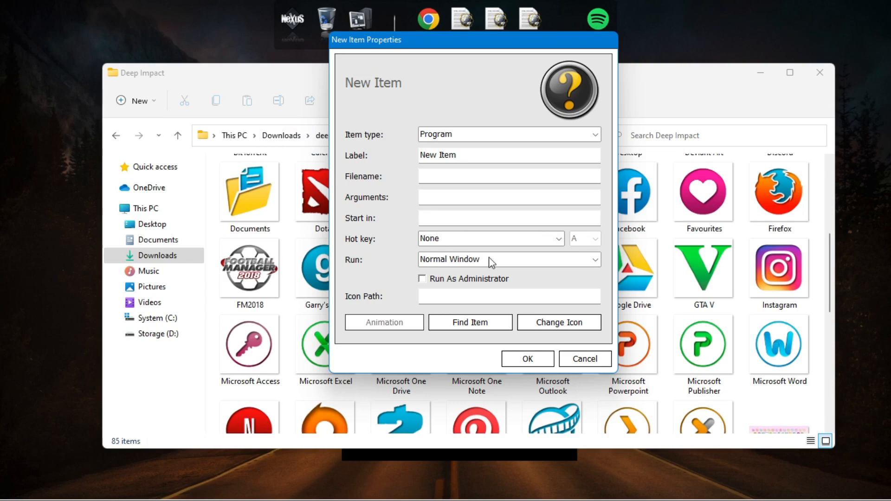
click(593, 138)
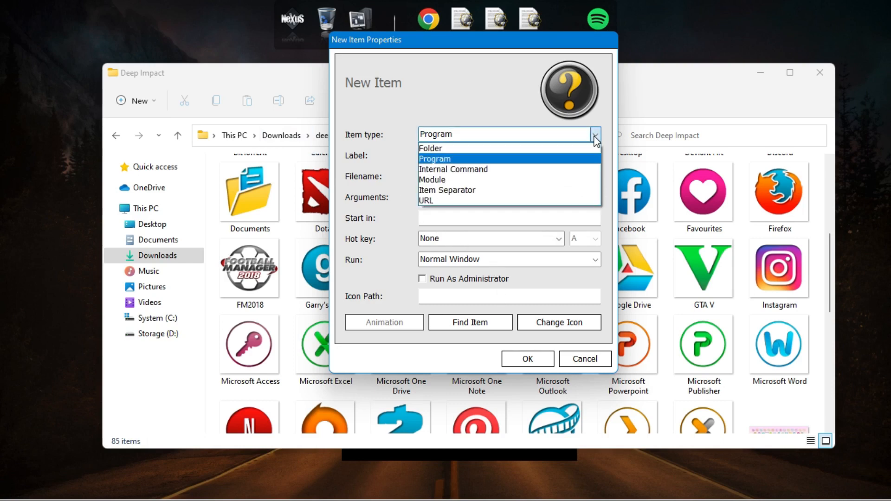
click(585, 157)
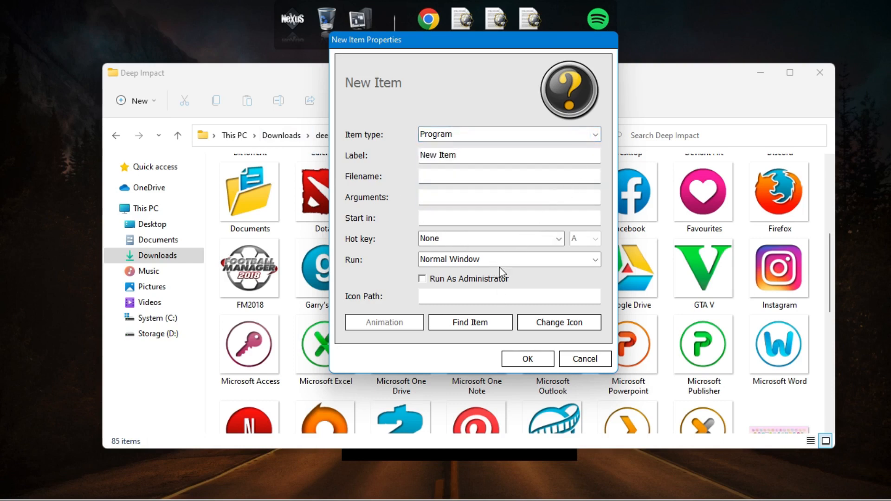
click(469, 322)
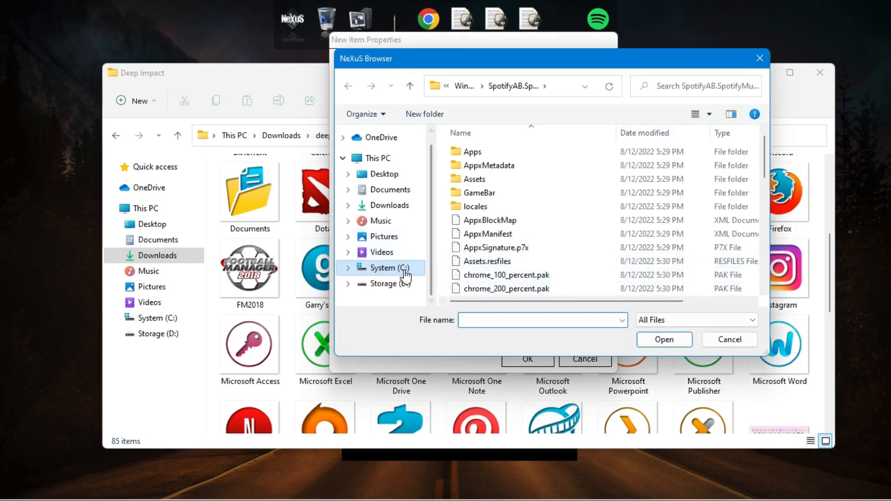
Look through the Program Files folder on the C: drive for the item's program, then return to the drive root.
click(407, 274)
scroll(555, 250, down, 3)
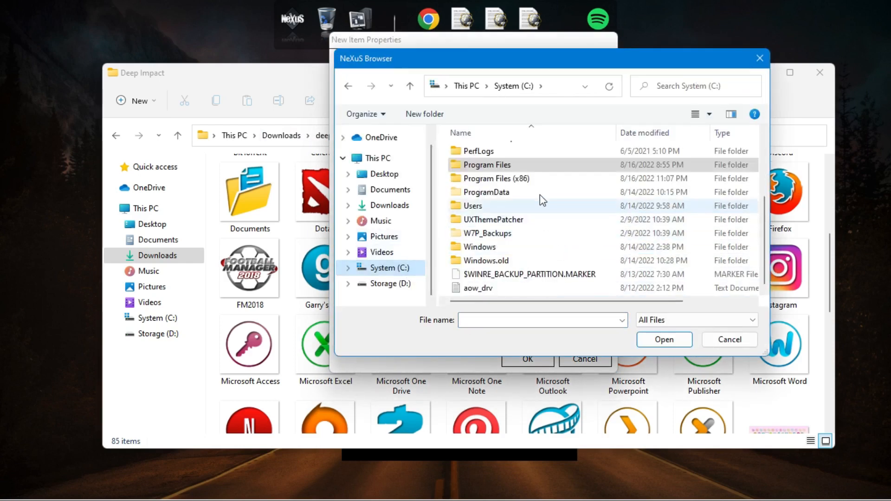
double_click(527, 165)
scroll(554, 210, down, 10)
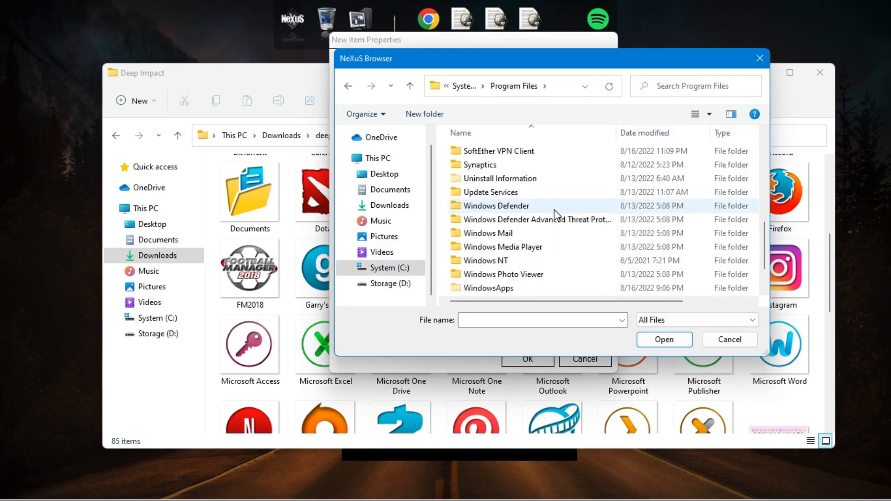
scroll(554, 210, up, 2)
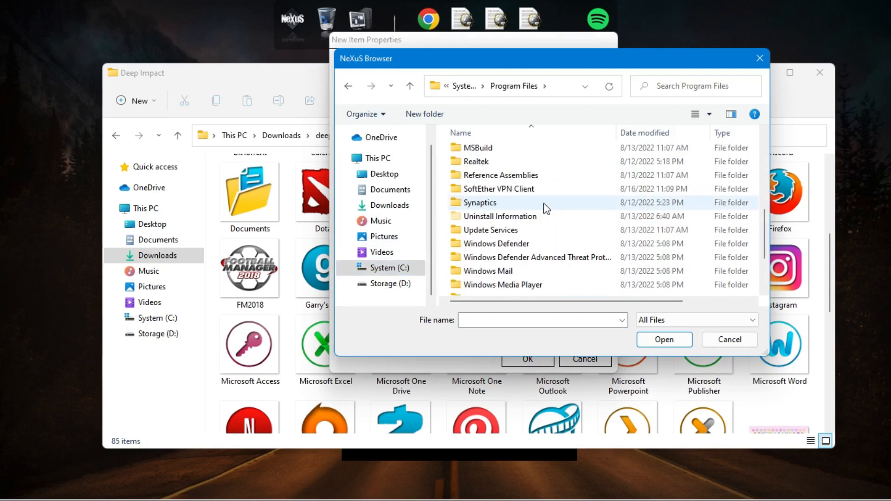
click(348, 88)
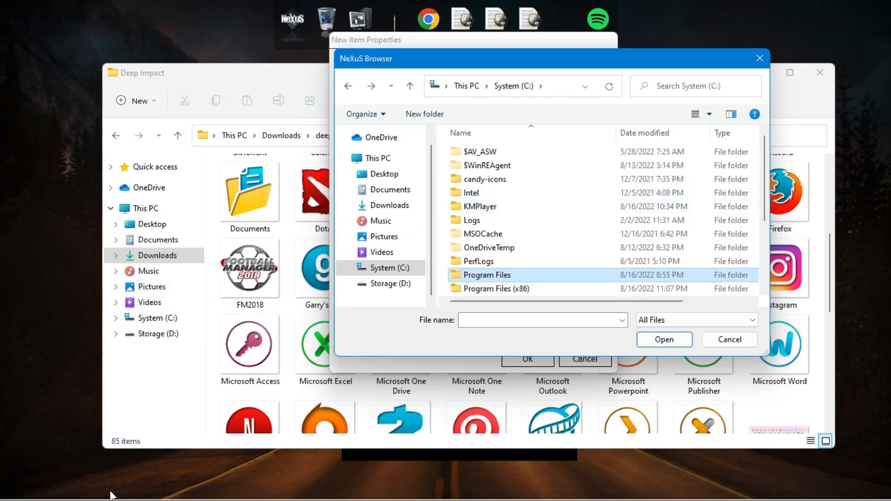
Search Windows for onedrive and open the file location of the OneDrive app.
click(21, 486)
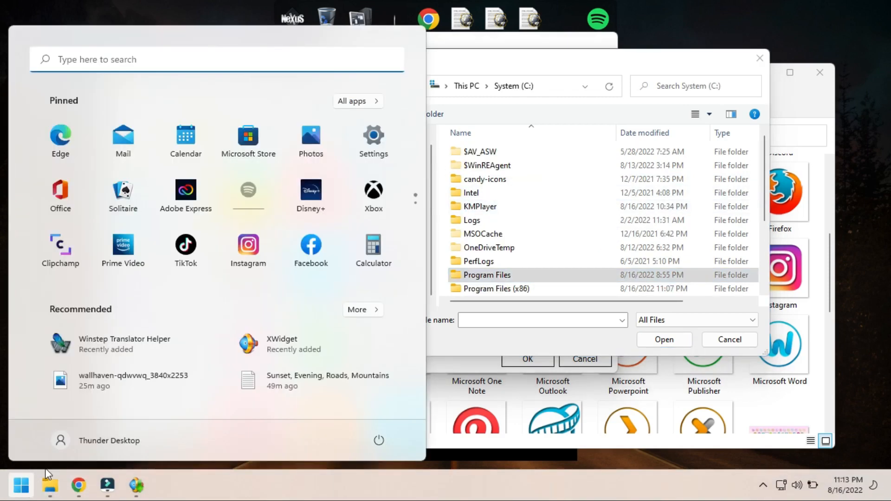
text(o)
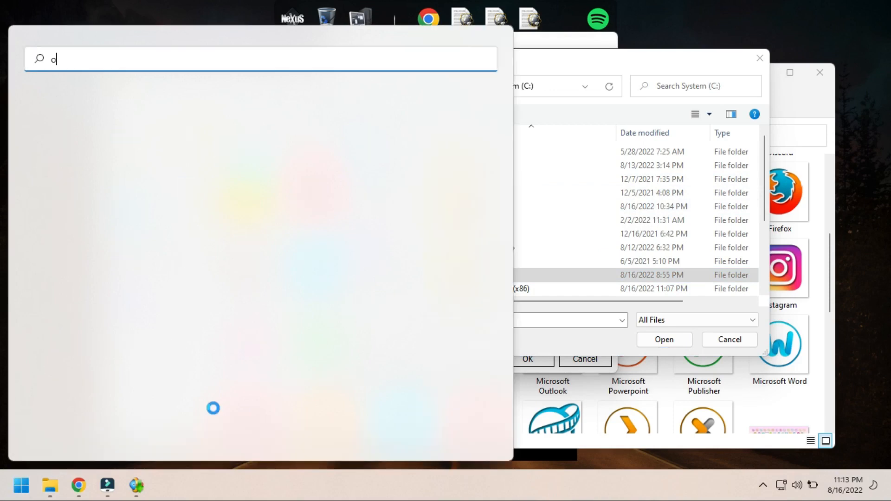
text(ned)
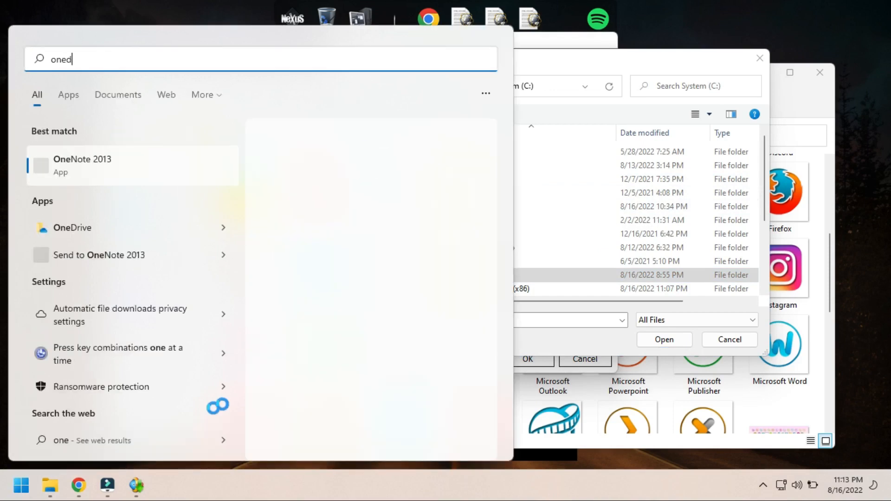
text(rive)
click(95, 167)
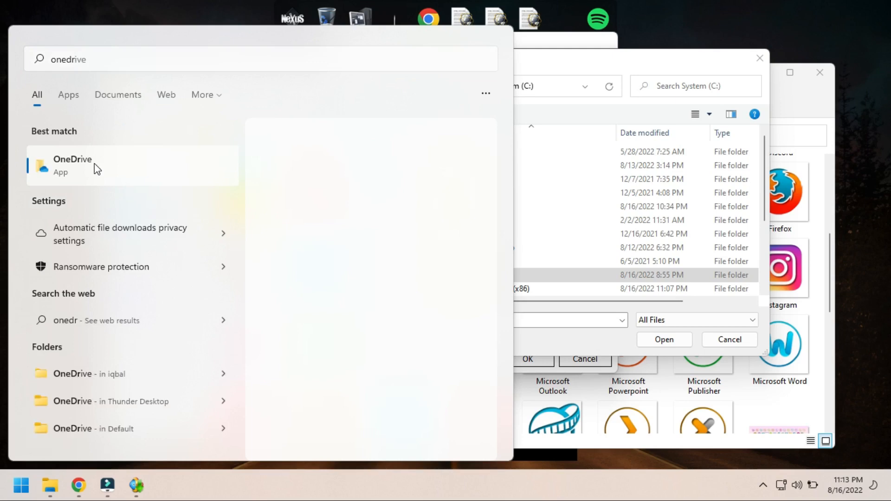
right_click(94, 163)
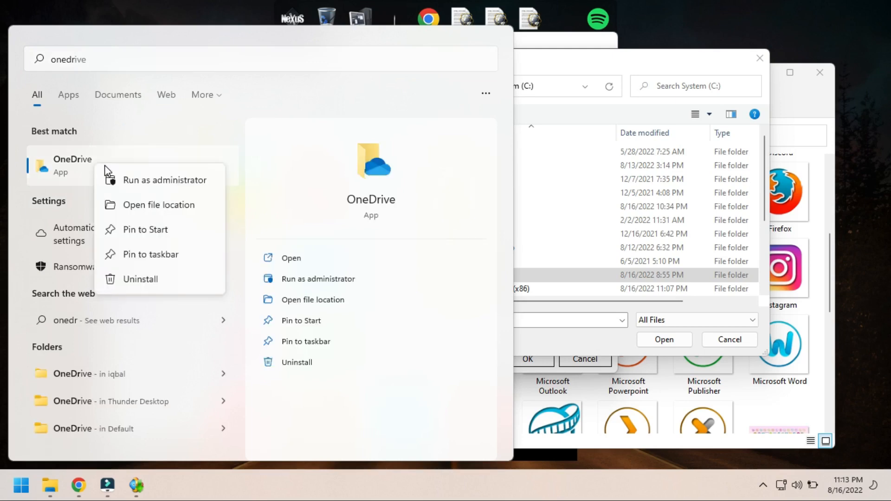
click(165, 201)
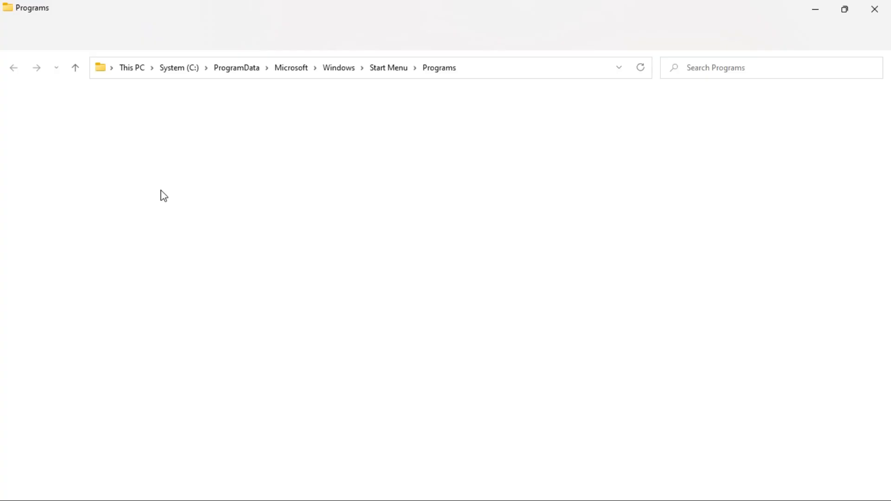
Copy the path of the Start Menu Programs folder and minimize its window.
click(506, 68)
right_click(328, 72)
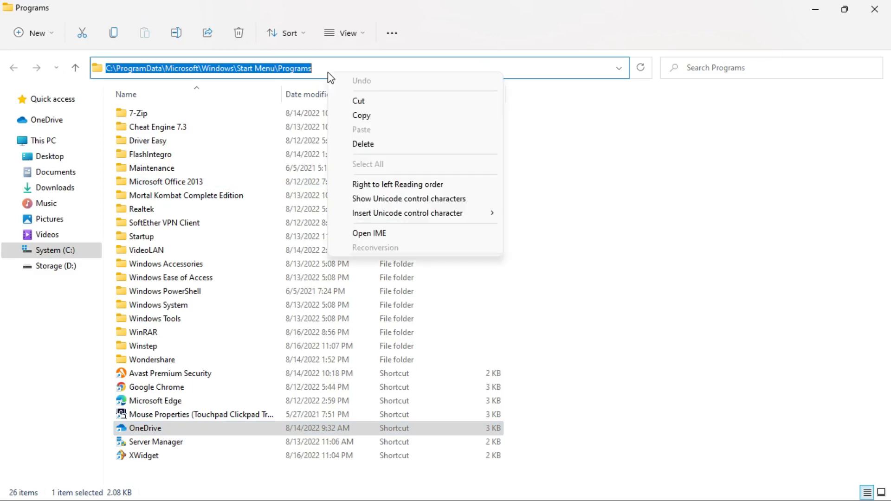
click(400, 114)
click(809, 117)
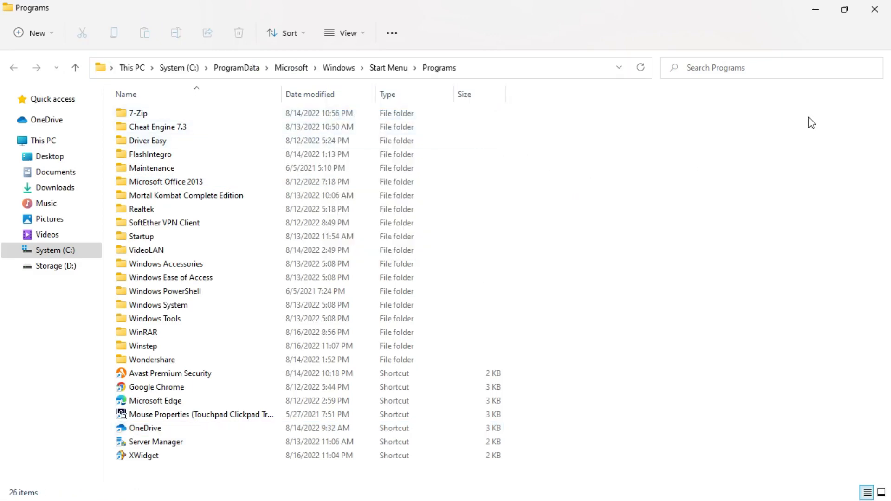
click(817, 11)
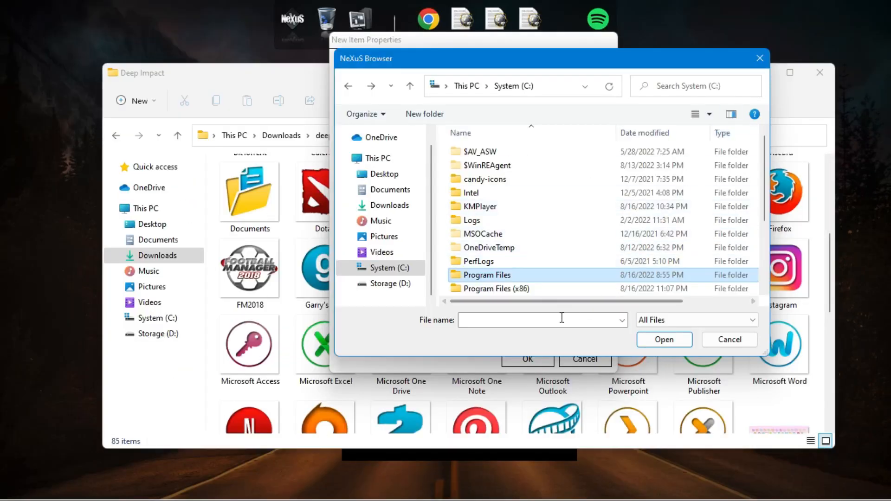
Go to the copied path C:\ProgramData\Microsoft\Windows\Start Menu\Programs in the NeXuS Browser.
click(561, 86)
right_click(536, 85)
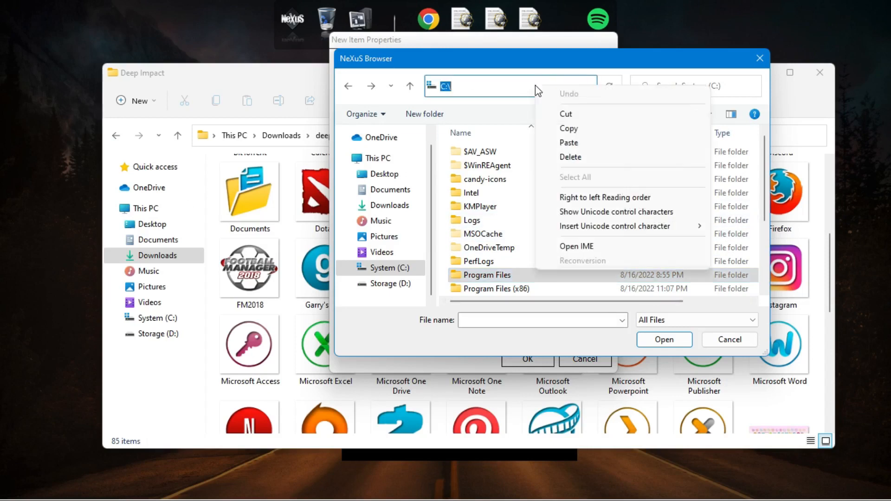
click(575, 143)
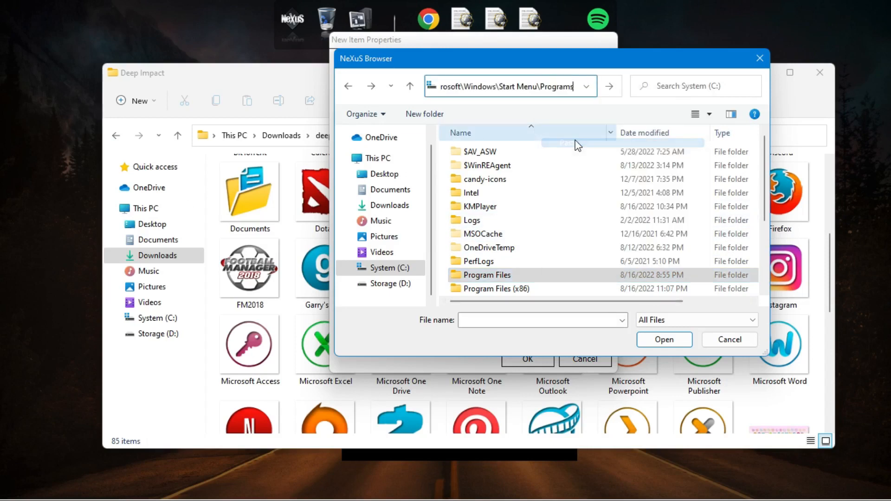
click(611, 89)
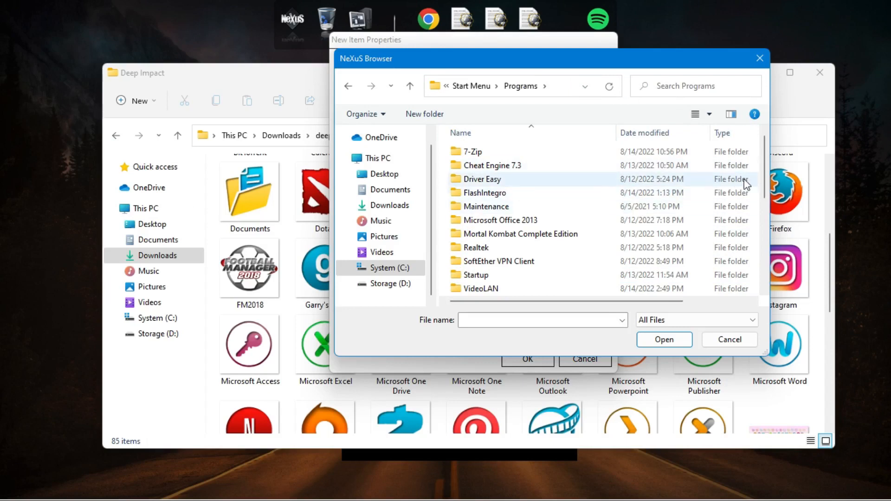
Choose the OneDrive shortcut as the item's program and confirm the new dock item.
scroll(765, 163, down, 5)
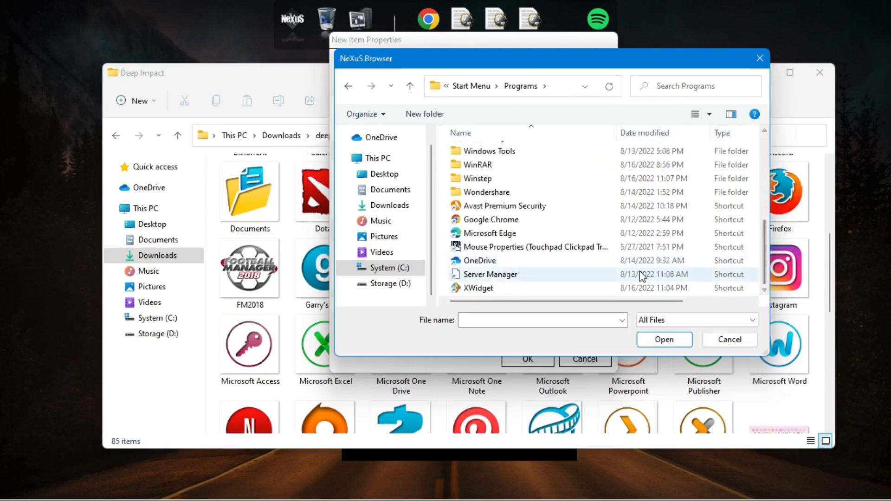
click(603, 261)
click(668, 338)
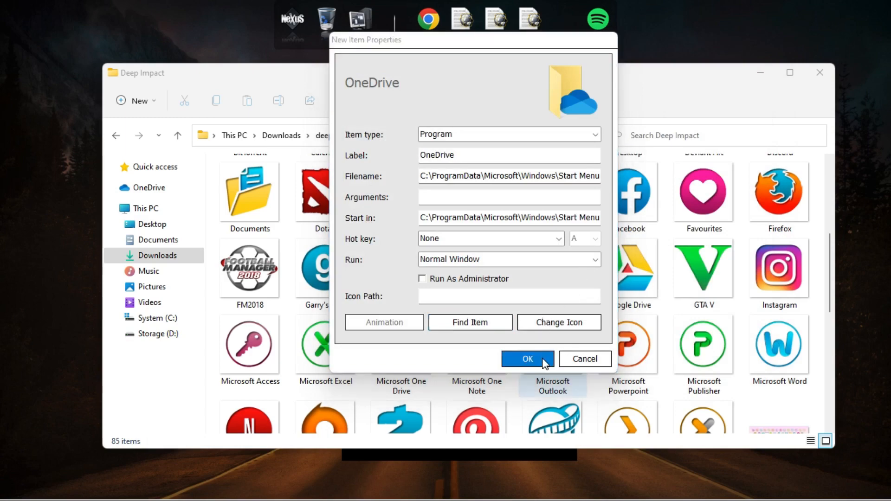
click(528, 359)
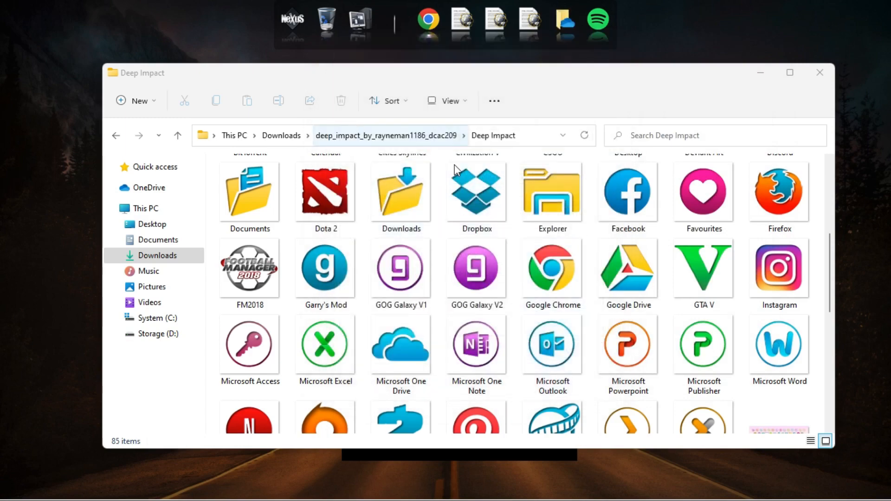
Replace the NeXuS dock entry's icon with the Settings icon from the Deep Impact folder.
click(830, 270)
drag(829, 270, 837, 350)
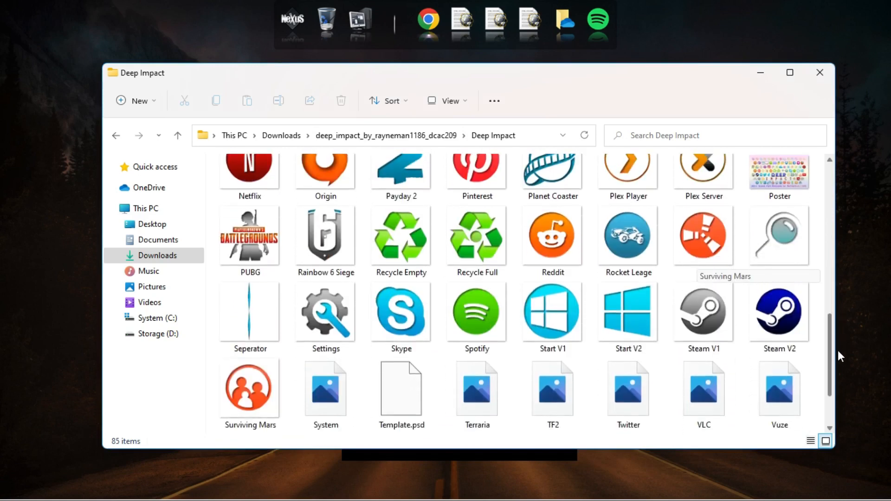
click(346, 306)
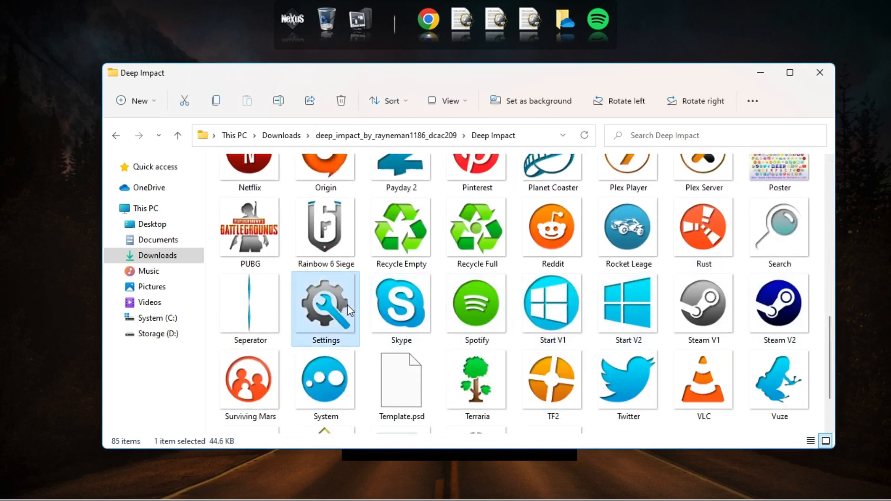
drag(333, 294, 296, 29)
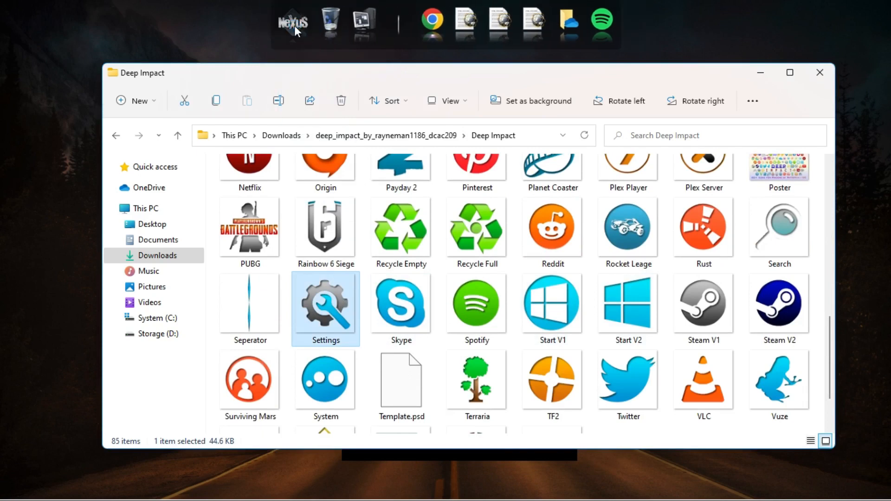
Set the Recycler dock entry's Recycler (Empty) icon to Recycle Empty from the downloaded Deep Impact folder.
right_click(323, 26)
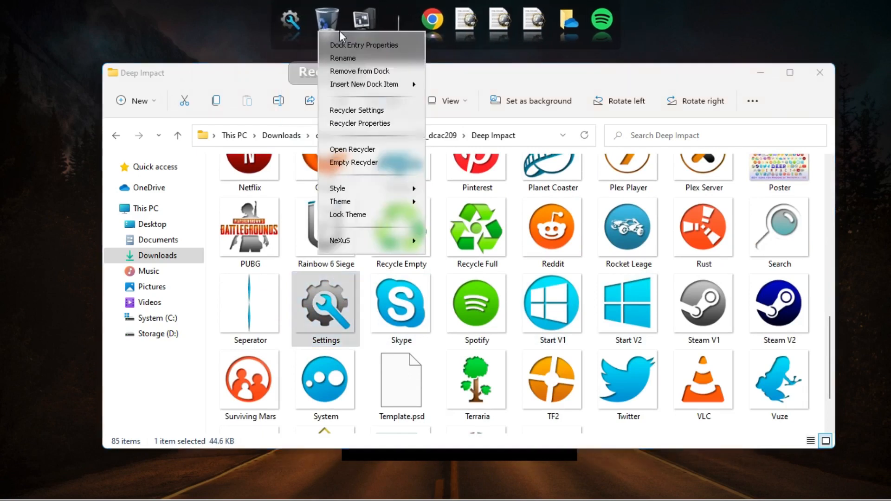
click(358, 42)
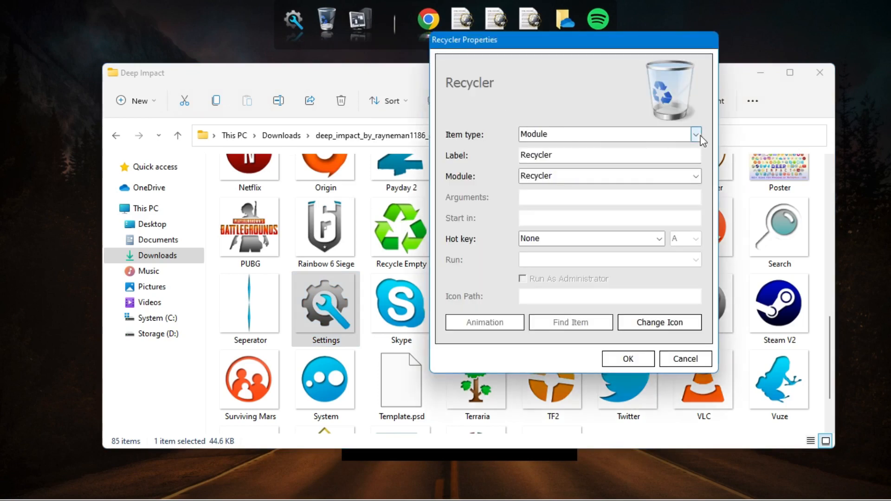
click(696, 134)
click(700, 136)
click(664, 327)
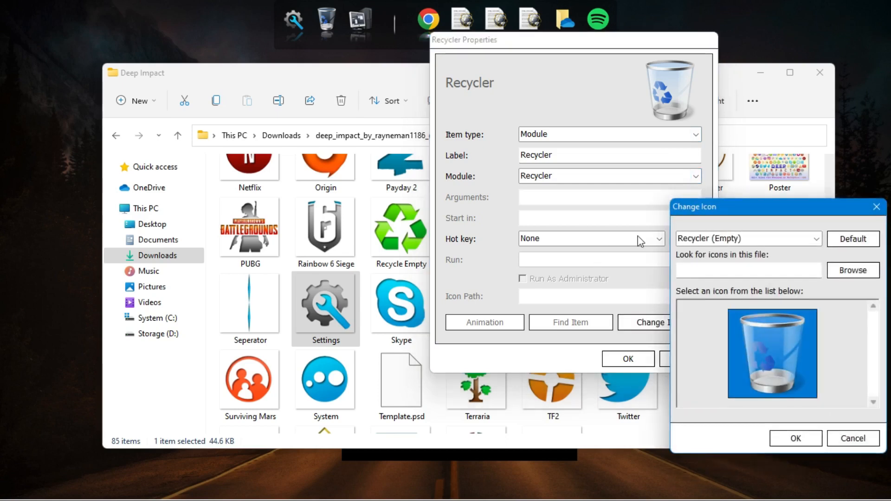
click(853, 270)
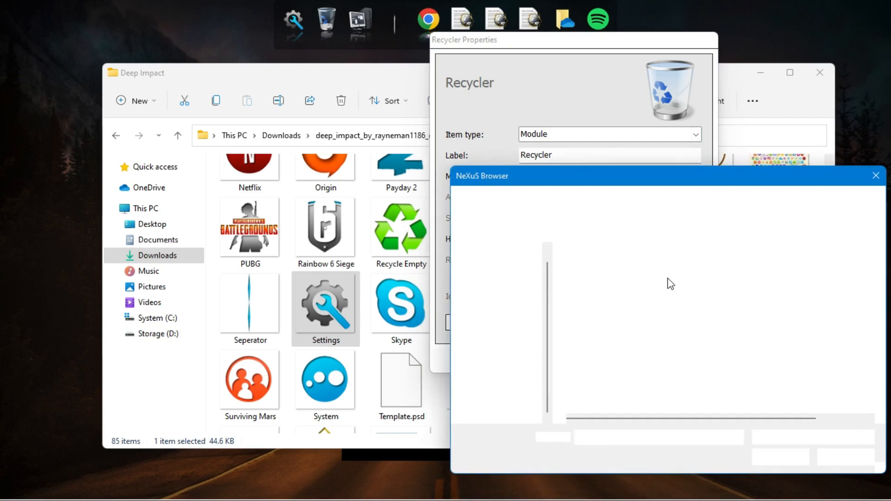
click(519, 325)
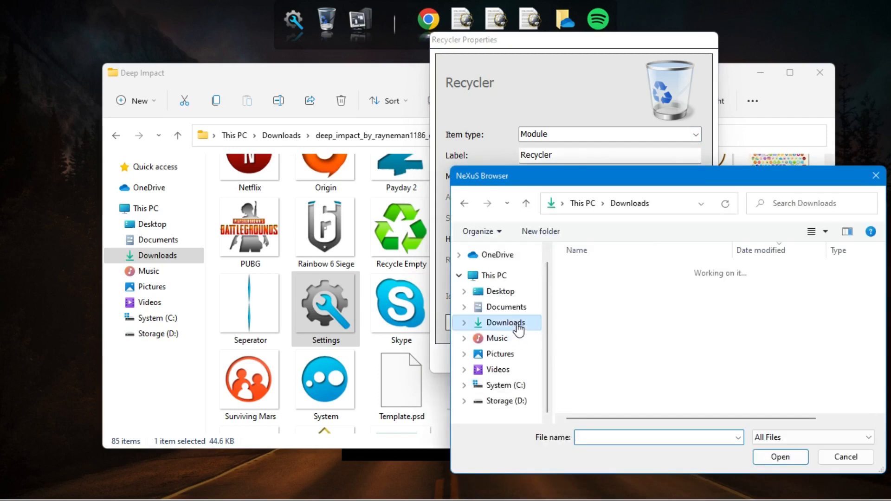
double_click(629, 344)
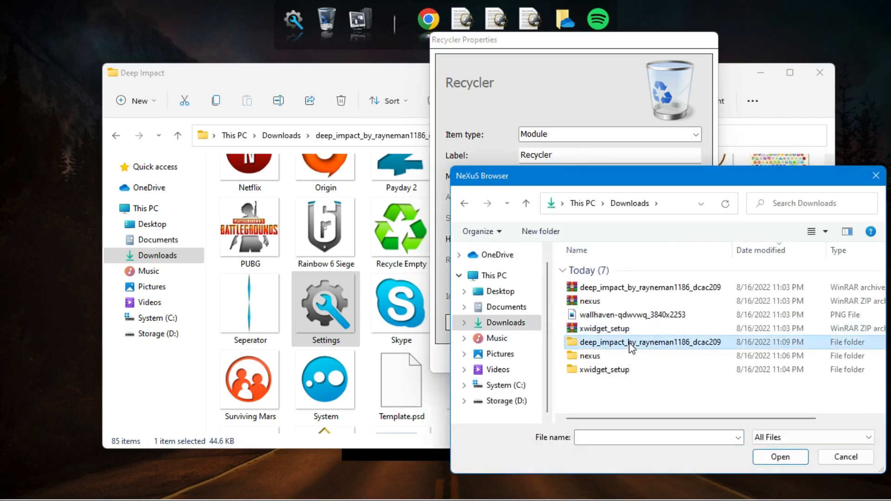
double_click(627, 277)
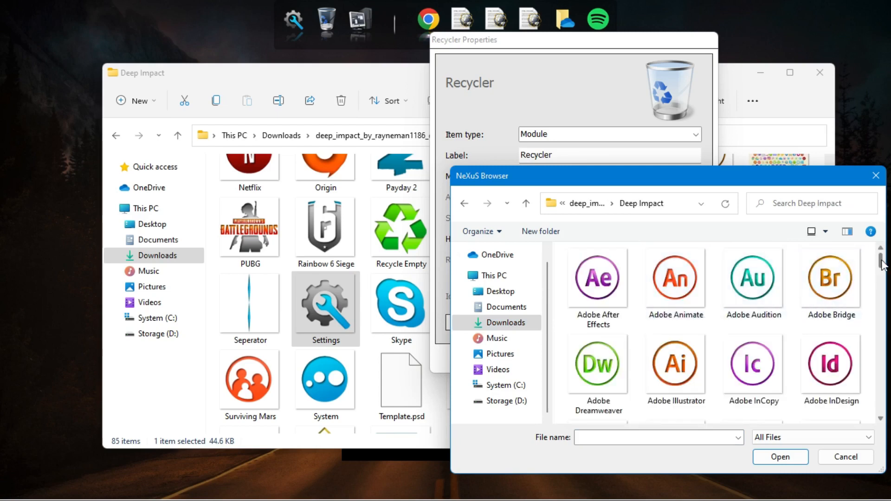
drag(882, 261, 881, 364)
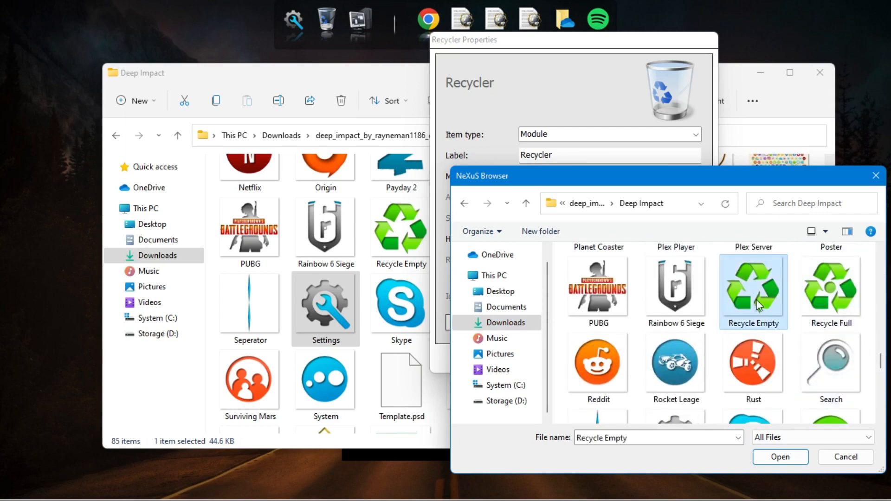
click(783, 457)
Set the Recycler (Full) icon to Recycle Full from the Deep Impact folder and confirm the Recycler properties.
click(816, 238)
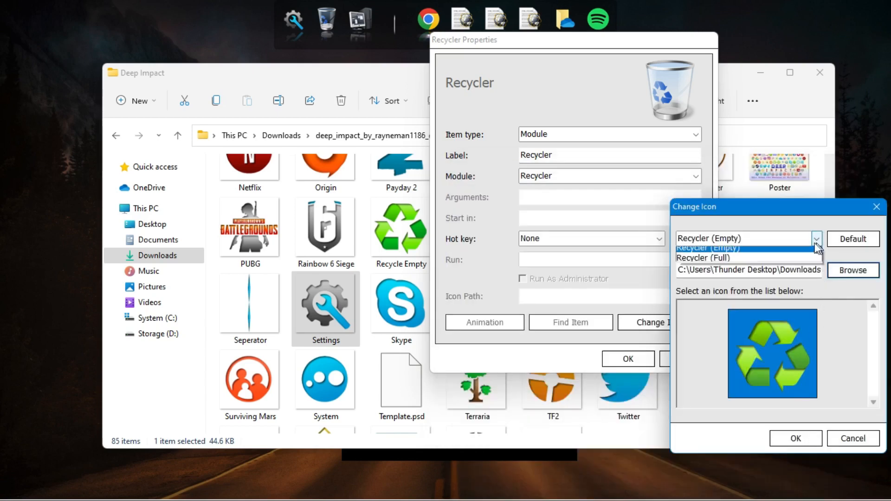
click(790, 260)
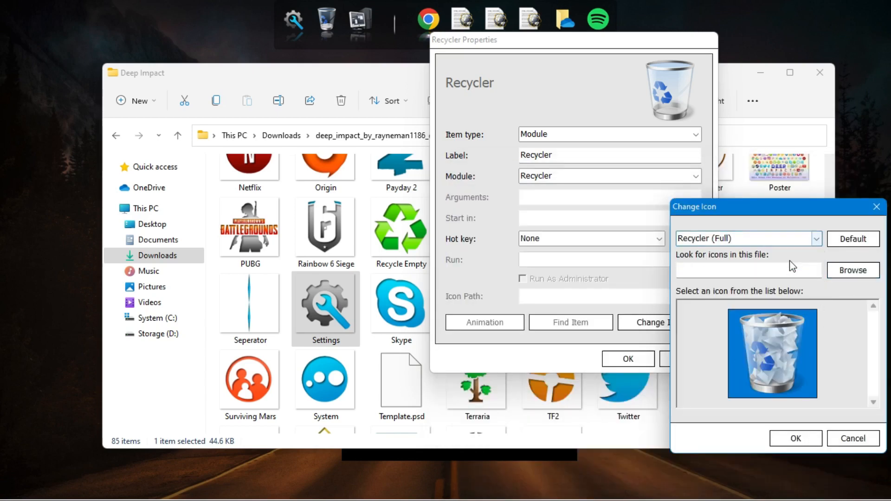
click(842, 274)
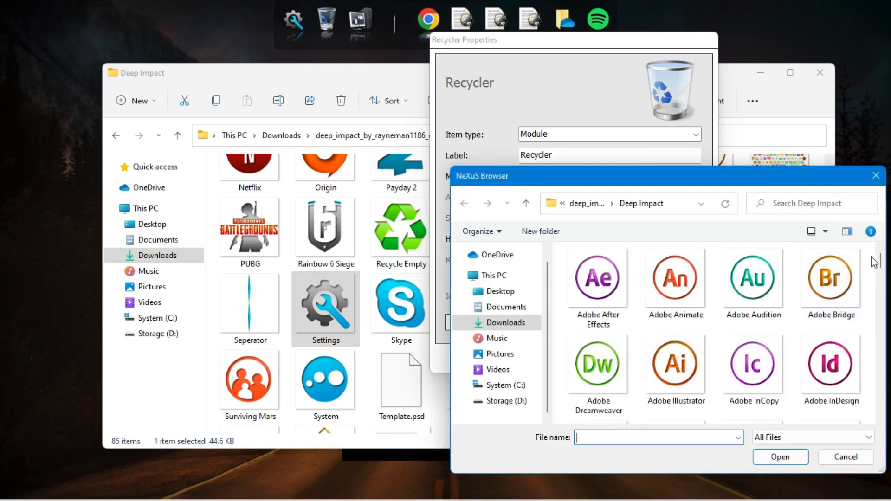
drag(882, 266, 877, 362)
click(830, 351)
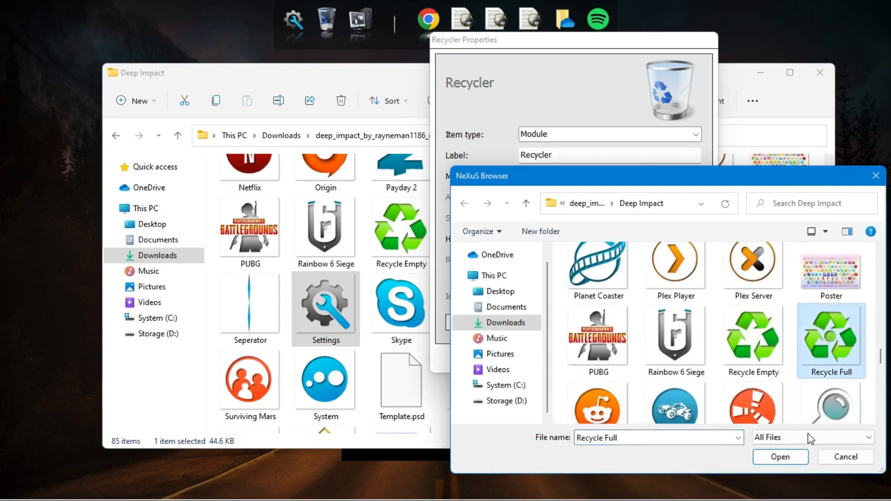
click(790, 457)
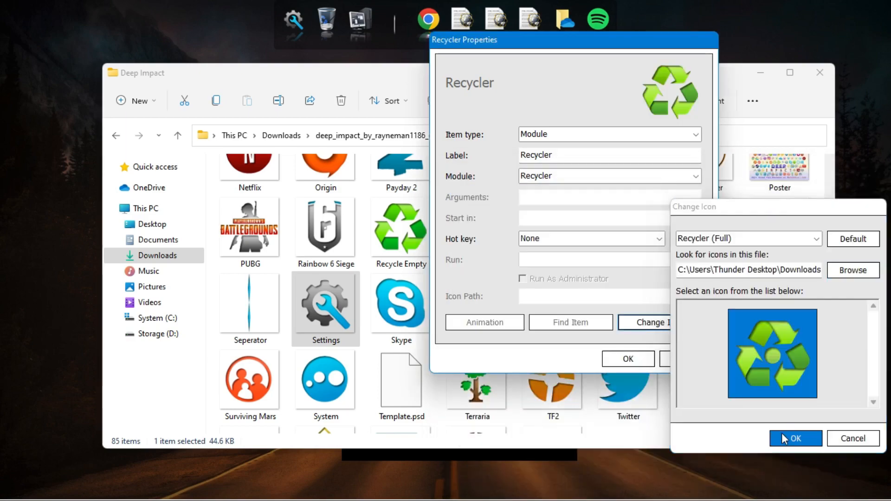
click(785, 439)
click(629, 358)
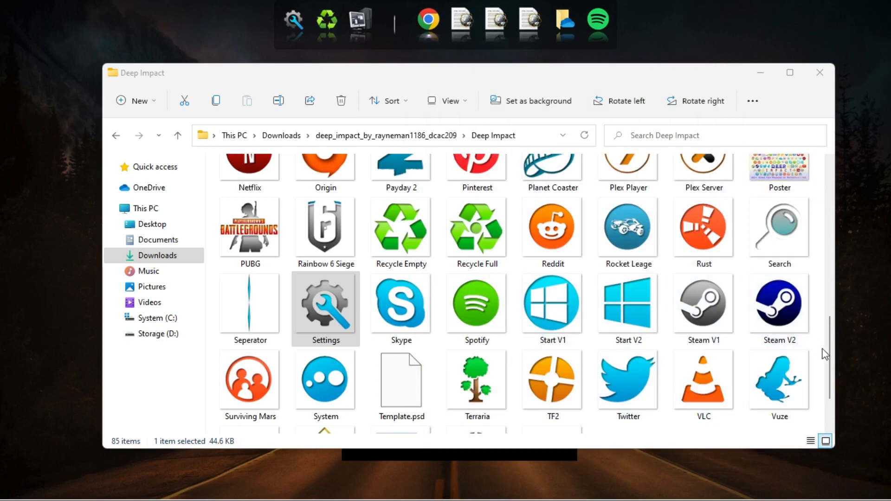
Replace the icon of the computer dock entry beside the Recycler with the Deep Impact Explorer icon.
drag(830, 358, 821, 256)
click(566, 232)
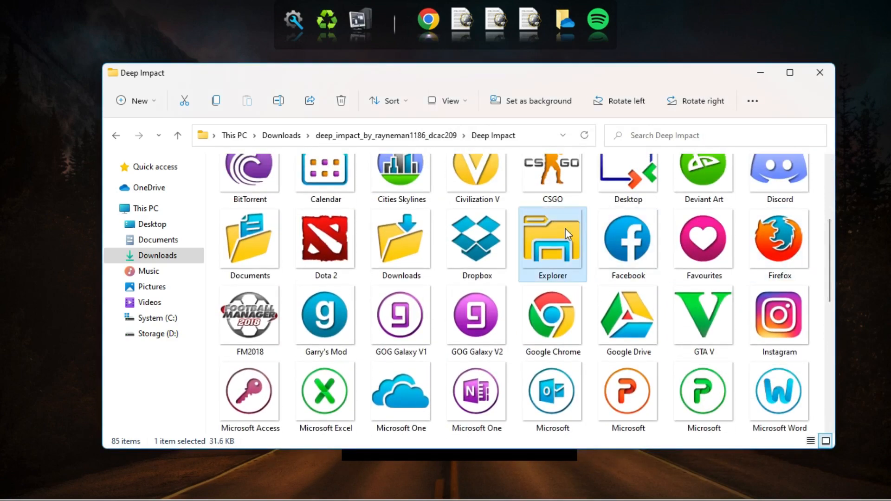
drag(549, 234, 360, 29)
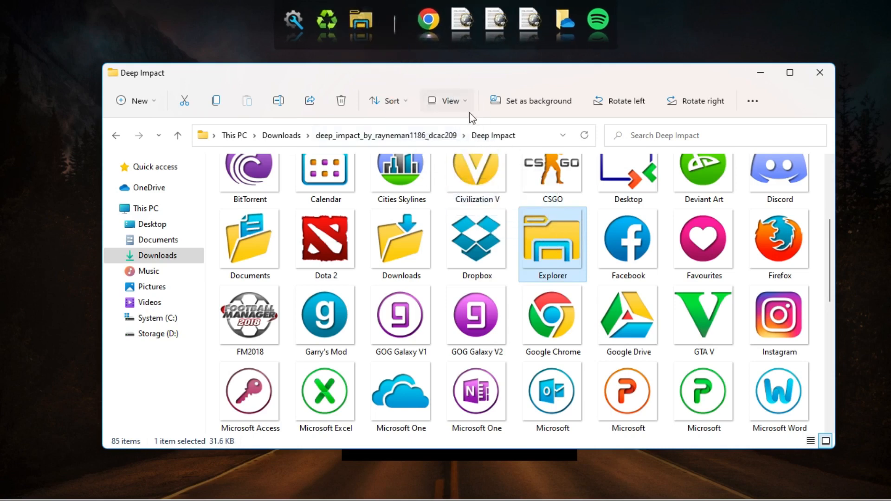
Change the dock's item separator icon to Seperator from the Deep Impact folder and confirm its properties.
right_click(392, 23)
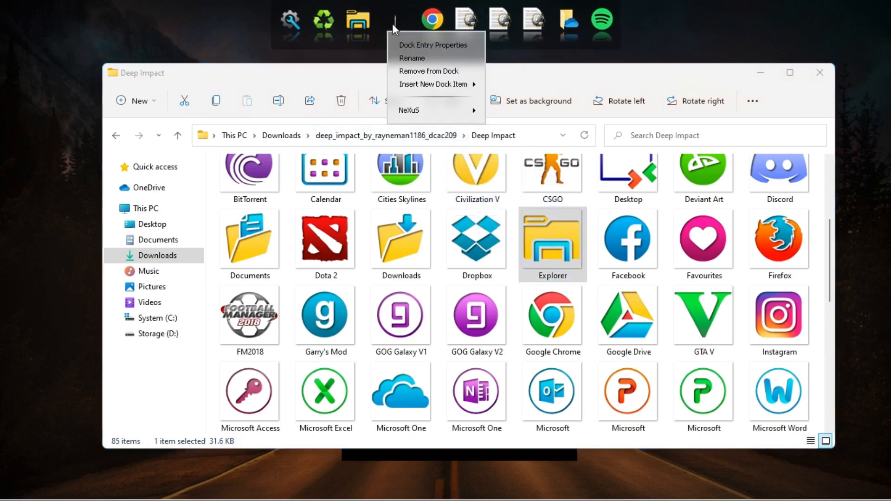
click(423, 41)
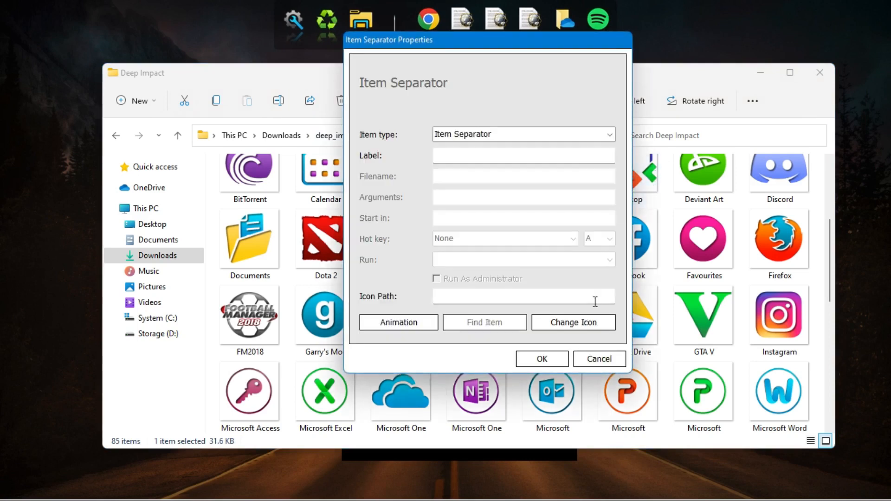
click(593, 327)
click(763, 246)
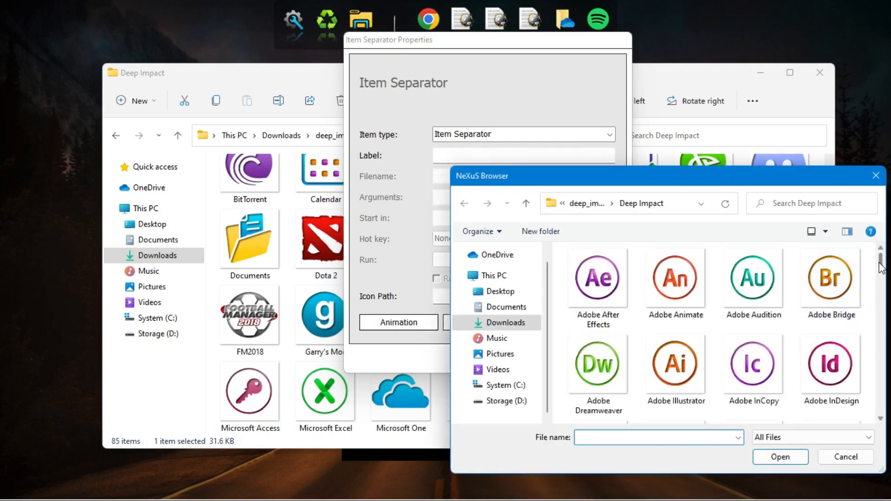
drag(881, 265, 880, 408)
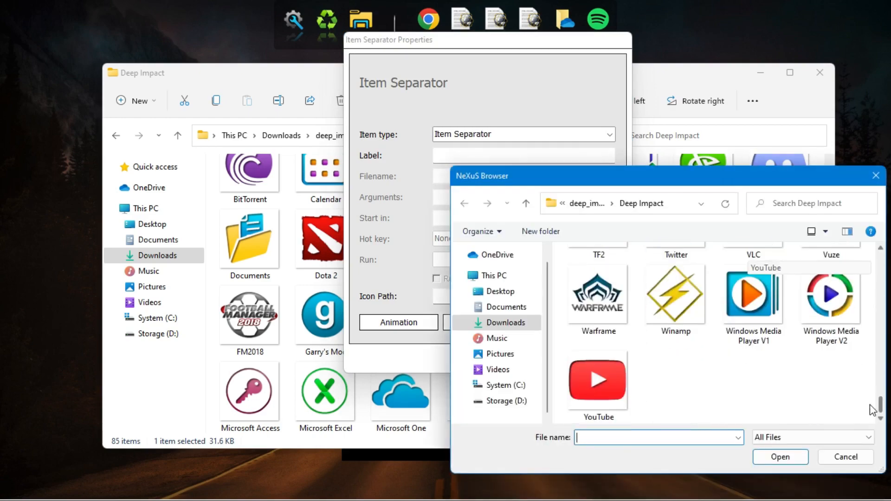
scroll(709, 320, up, 2)
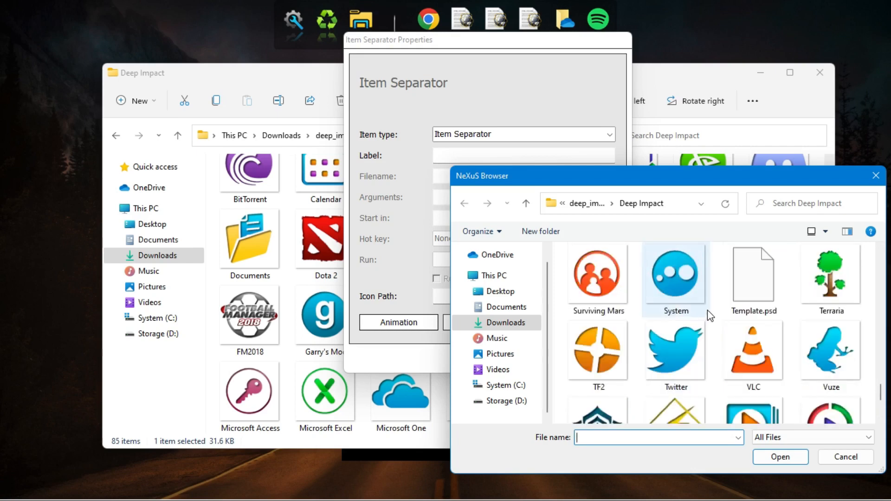
scroll(709, 316, up, 1)
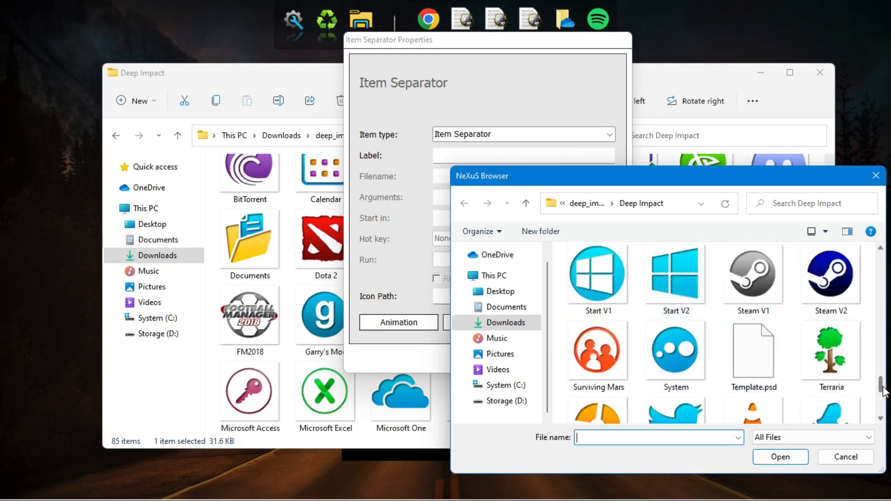
scroll(884, 383, up, 1)
scroll(884, 384, up, 1)
click(606, 325)
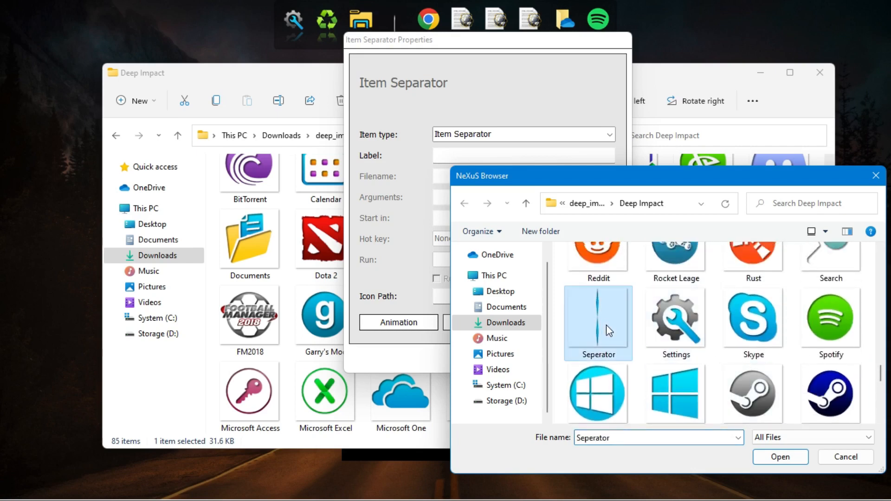
click(764, 455)
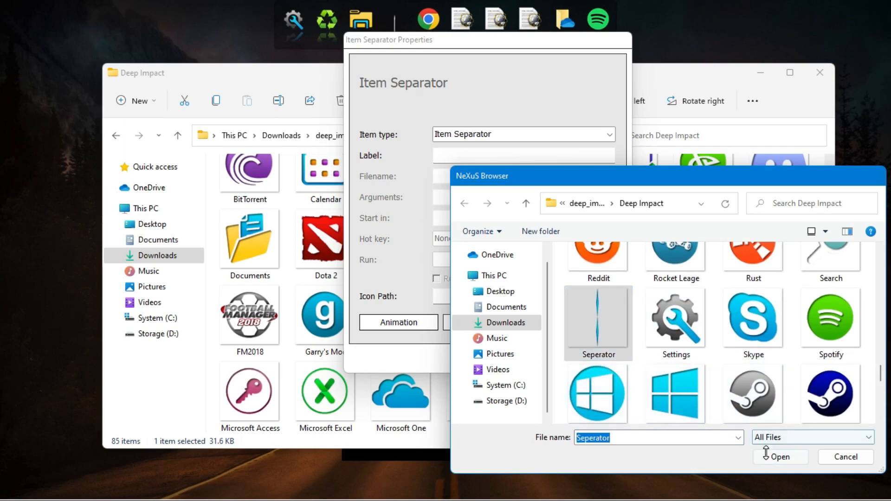
click(765, 436)
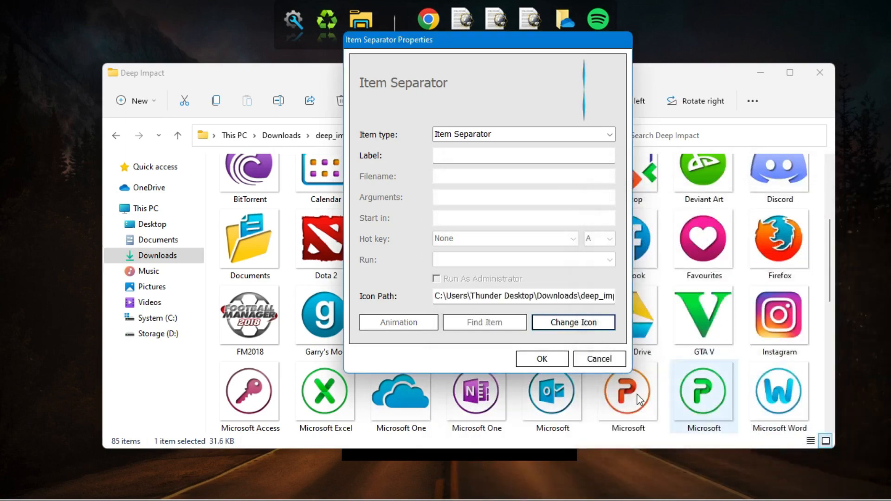
click(542, 359)
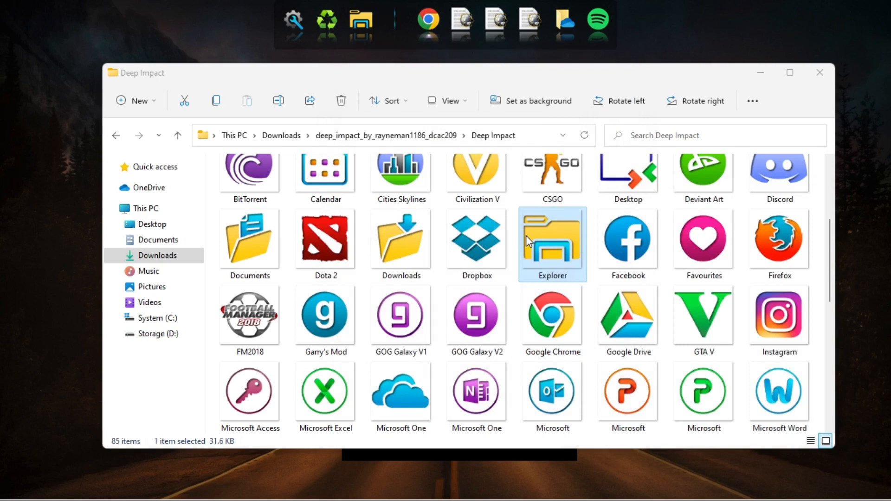
Replace the Chrome dock entry's icon with the Google Chrome icon from the Deep Impact folder.
click(830, 261)
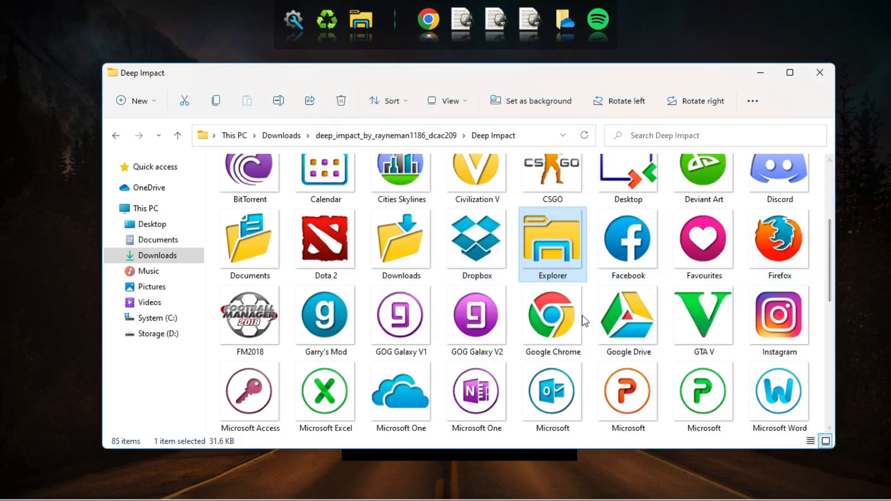
click(568, 321)
drag(573, 306, 434, 24)
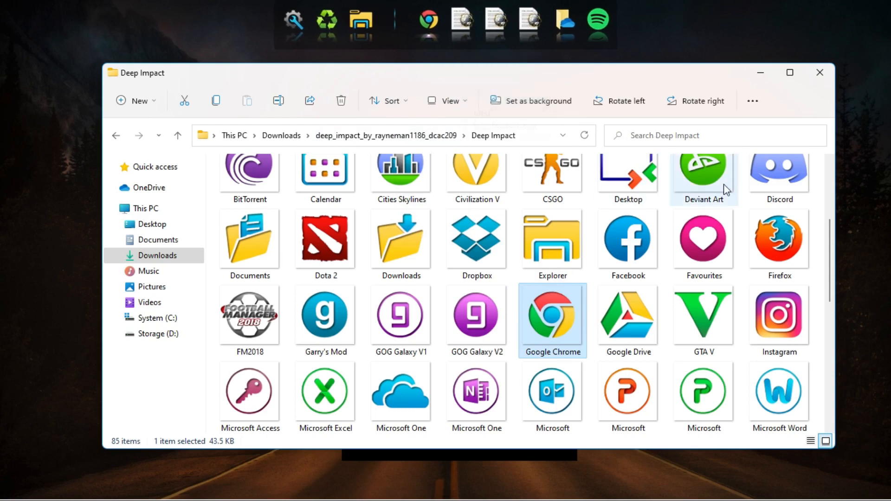
Assign the Deep Impact Facebook and Instagram icons to the first two website shortcuts after Chrome in the dock.
drag(644, 253, 468, 32)
drag(467, 33, 469, 27)
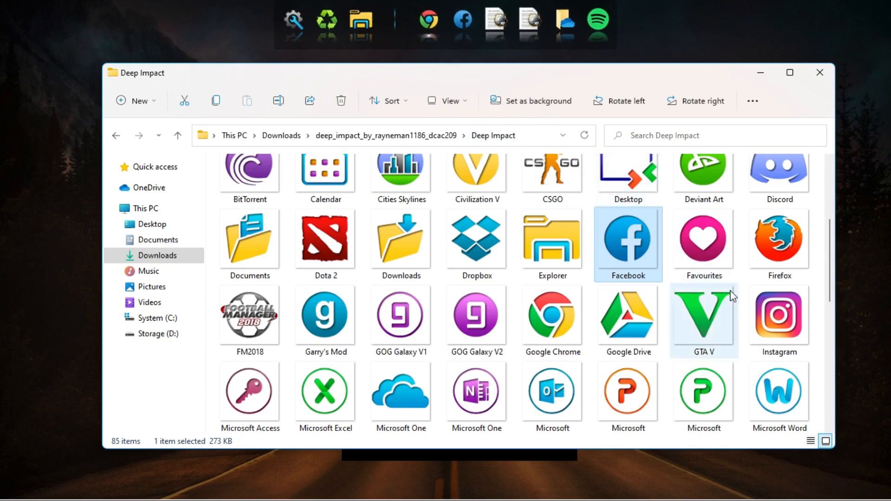
scroll(829, 255, down, 1)
drag(786, 313, 495, 24)
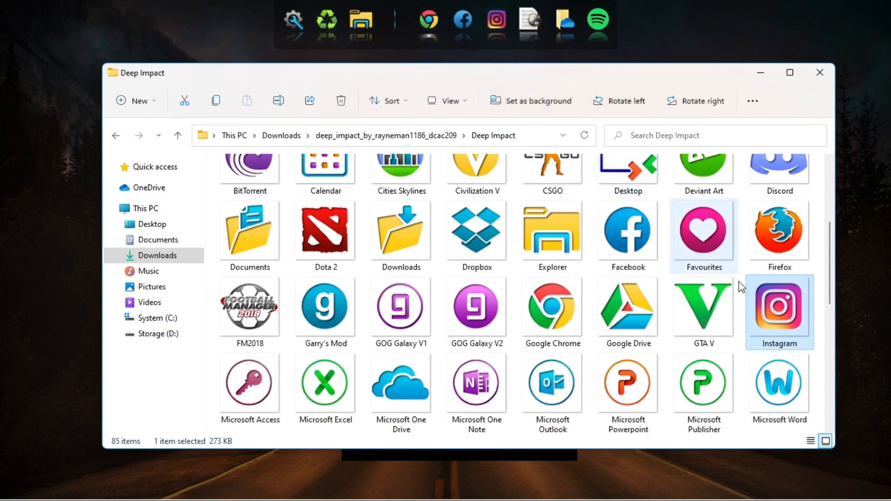
Apply the Deep Impact YouTube icon to the remaining website shortcut and the Microsoft One Drive icon to the OneDrive dock entry.
drag(830, 288, 822, 409)
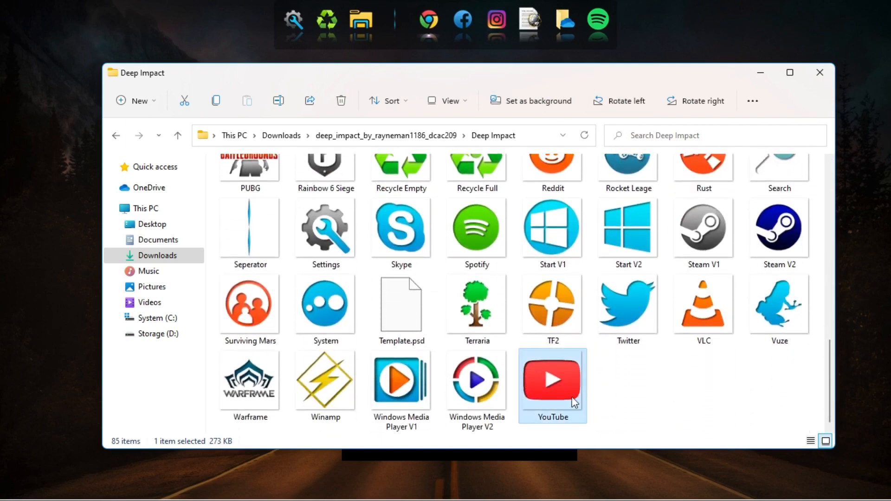
drag(547, 369, 531, 28)
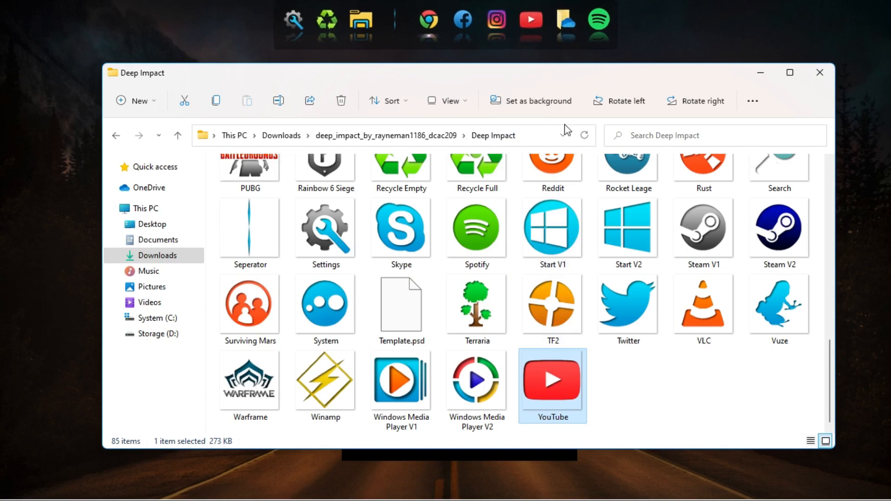
drag(830, 372, 828, 300)
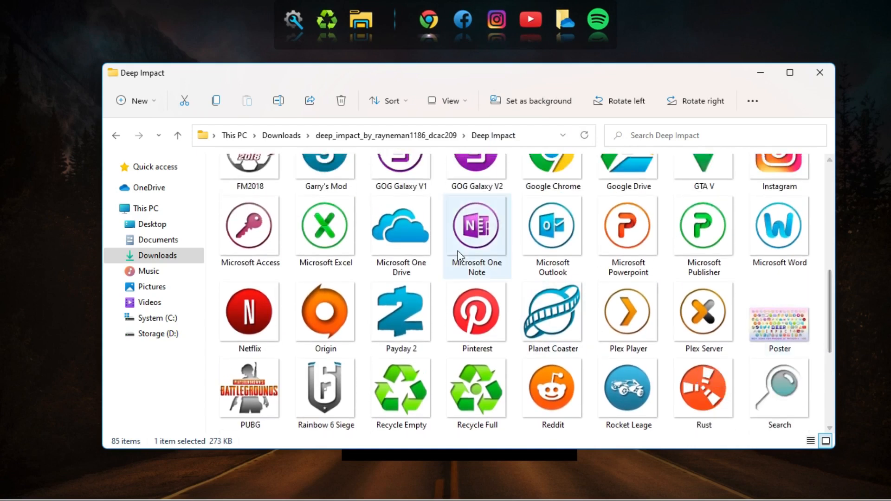
drag(408, 232, 569, 29)
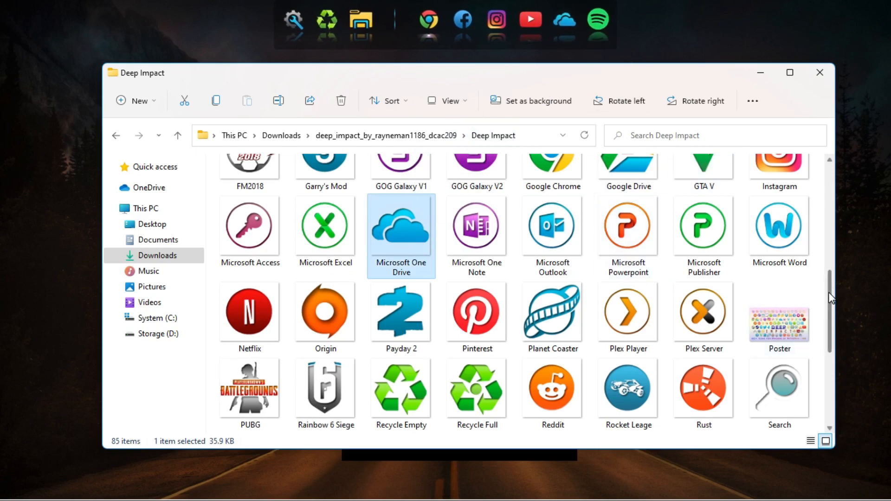
Assign the Deep Impact Spotify icon to the dock's Spotify entry and close the icon folder.
drag(831, 298, 831, 323)
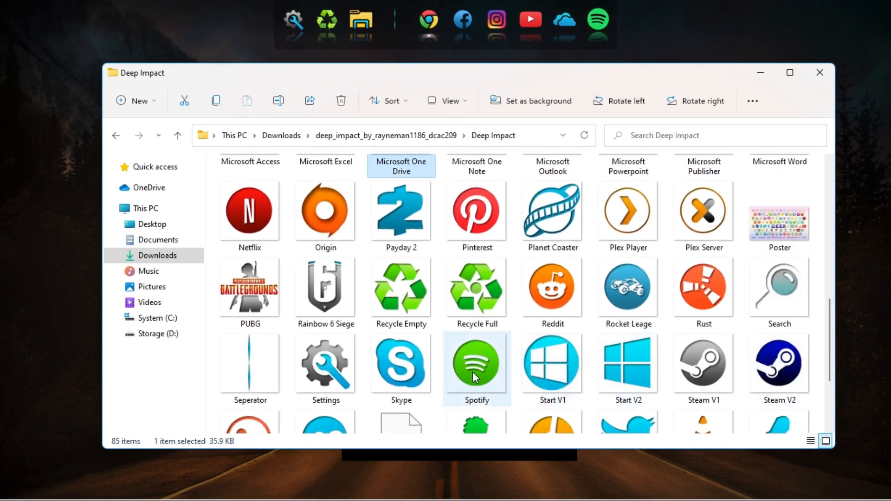
drag(472, 372, 597, 23)
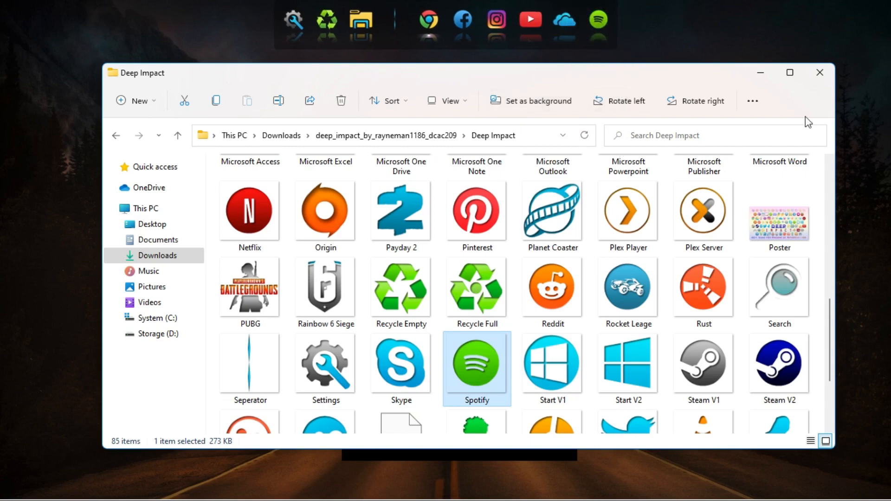
click(825, 75)
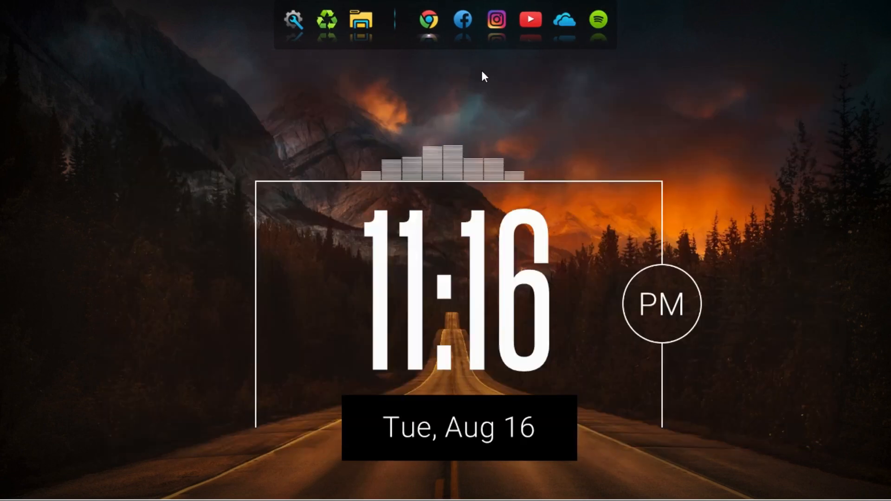
Disable all voices and all sounds in the Nexus dock preferences and apply the settings.
click(292, 27)
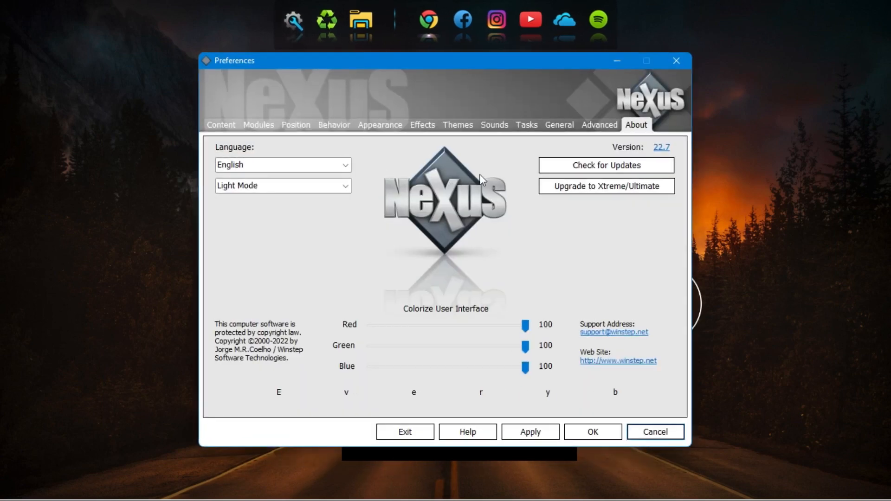
click(495, 129)
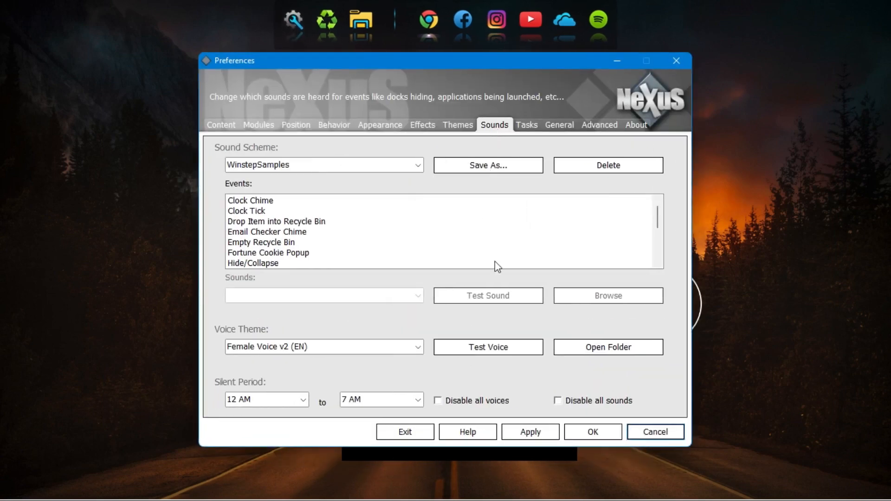
click(448, 407)
click(558, 402)
click(535, 435)
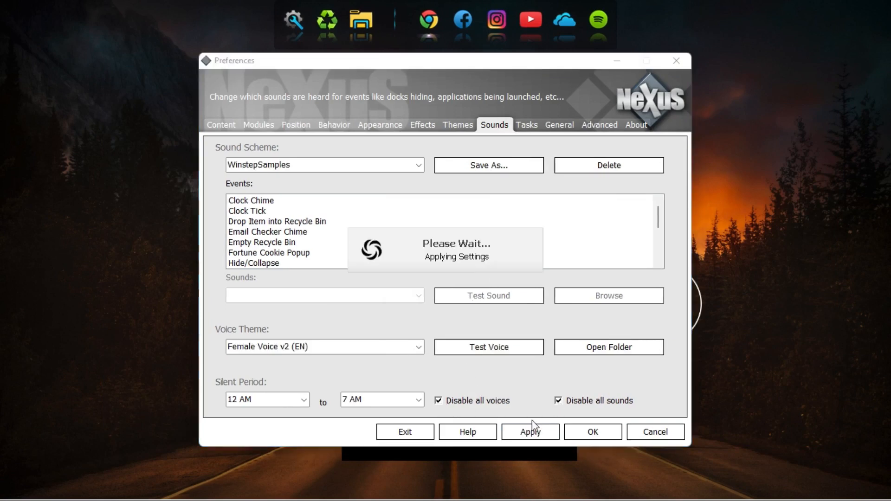
Turn off the indicator on shortcuts to currently running applications and apply the change.
click(213, 124)
click(243, 200)
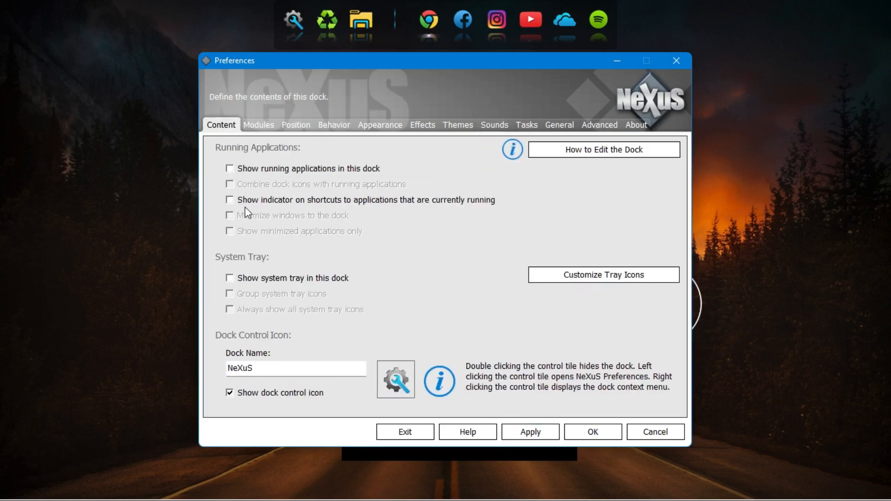
click(533, 436)
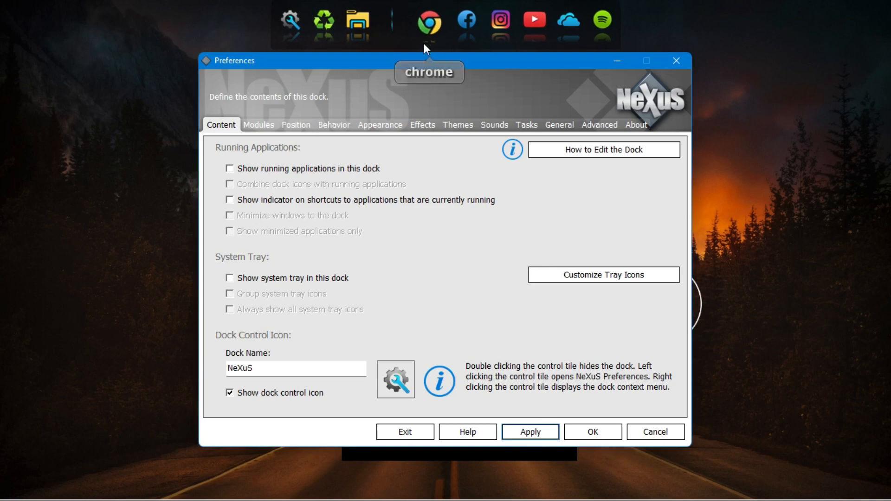
Disable icon labels on mouse over, turn off the label background in the label settings, and apply the changes.
click(378, 128)
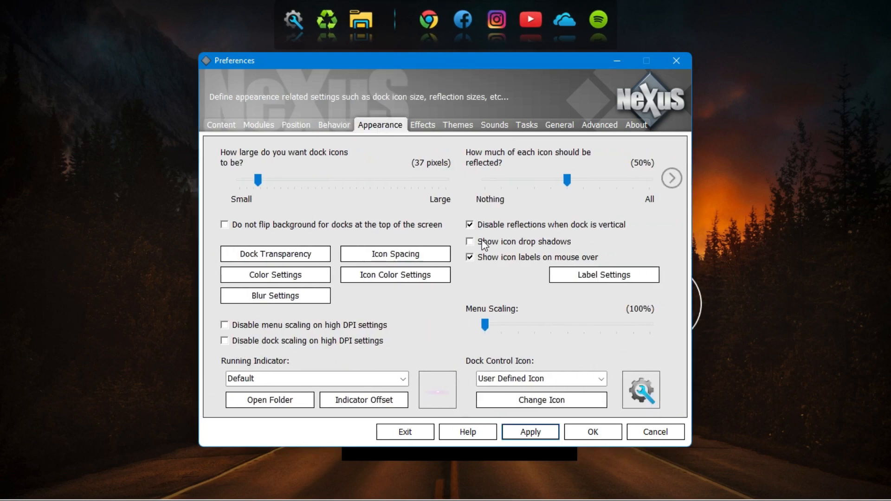
click(475, 256)
click(581, 274)
click(321, 352)
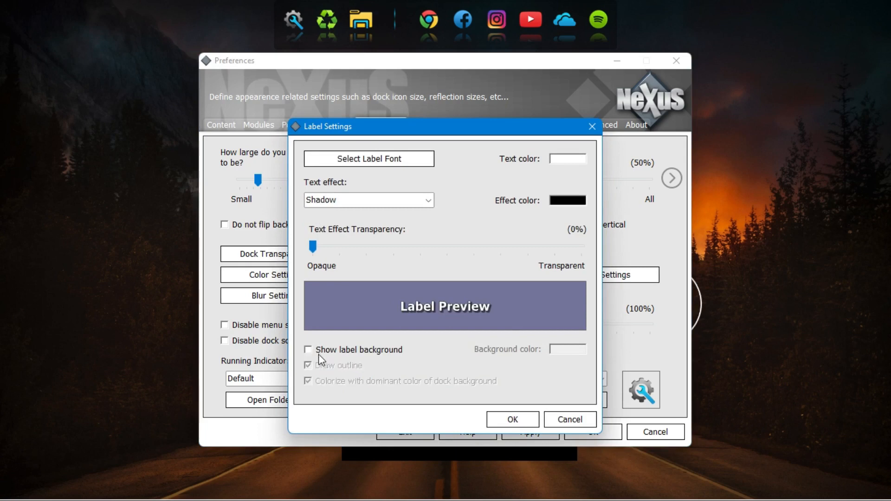
click(521, 421)
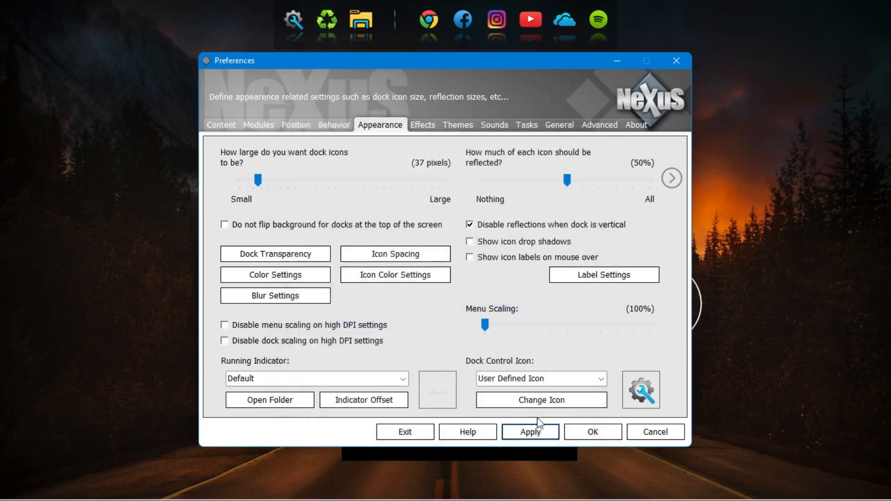
click(549, 435)
mouse_move(430, 30)
Choose Brisa as the dock theme and apply it.
click(464, 129)
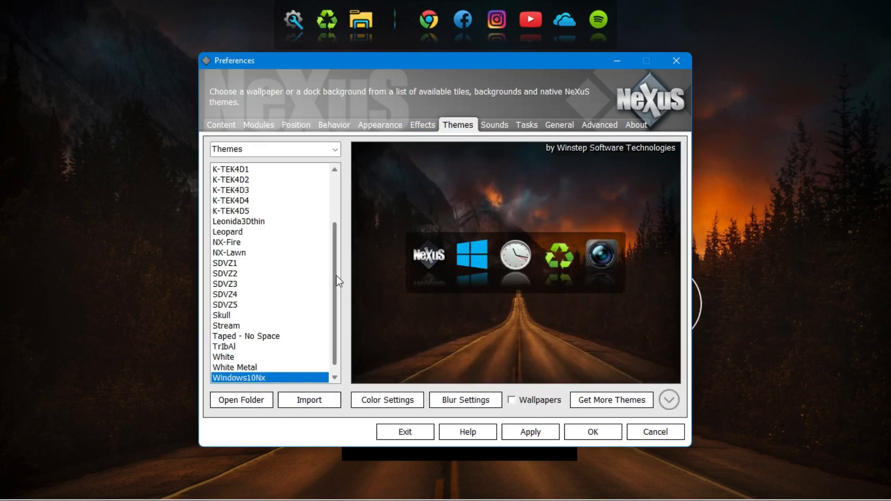
drag(336, 274, 339, 217)
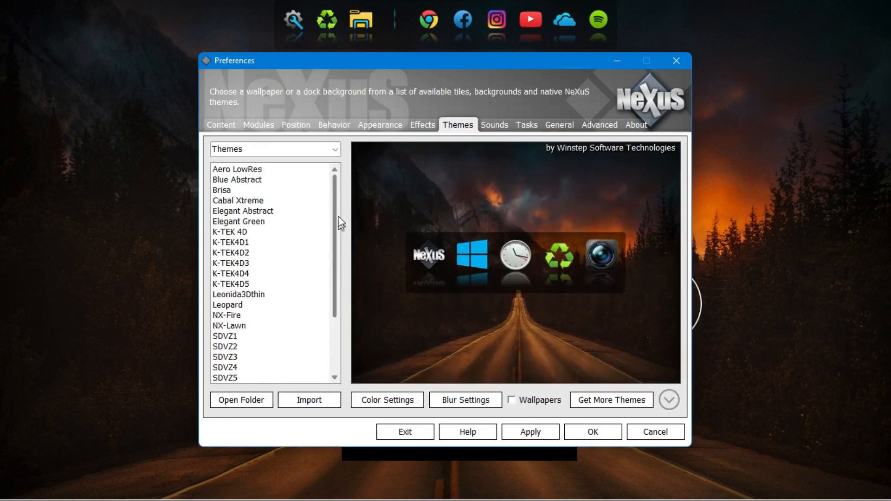
click(270, 189)
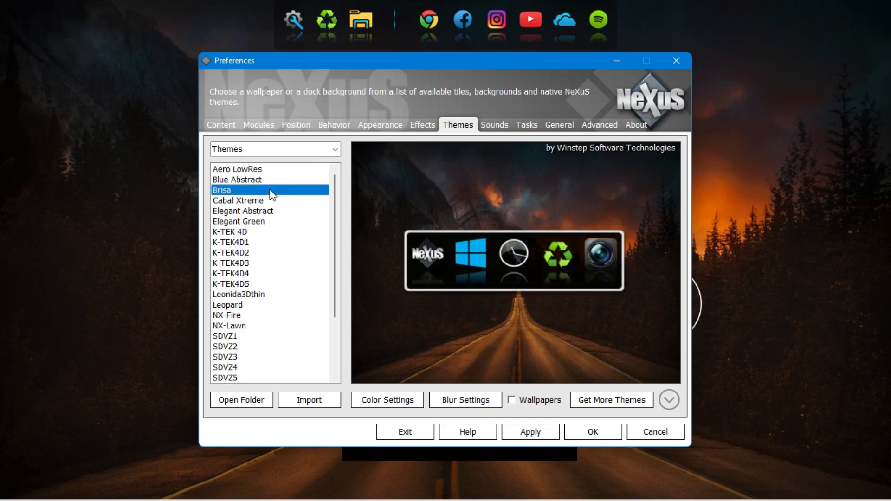
click(539, 431)
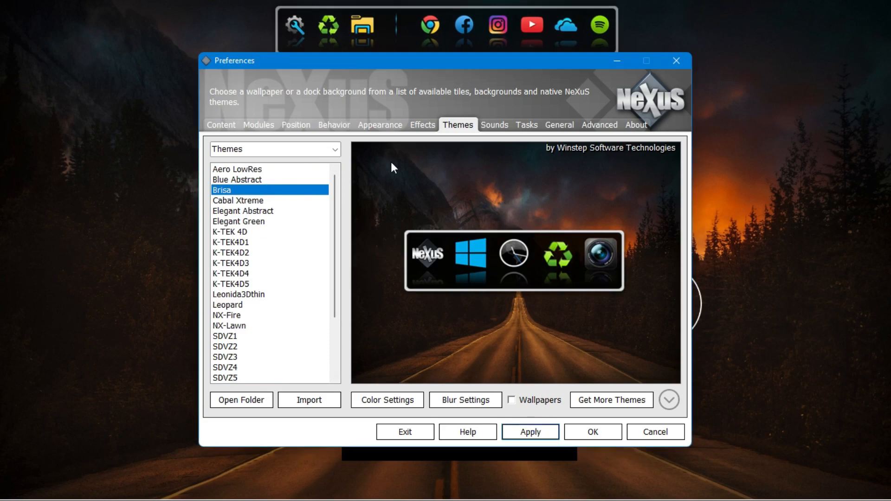
Make the dock background slightly more transparent in the dock transparency settings, then confirm and close the preferences.
click(298, 130)
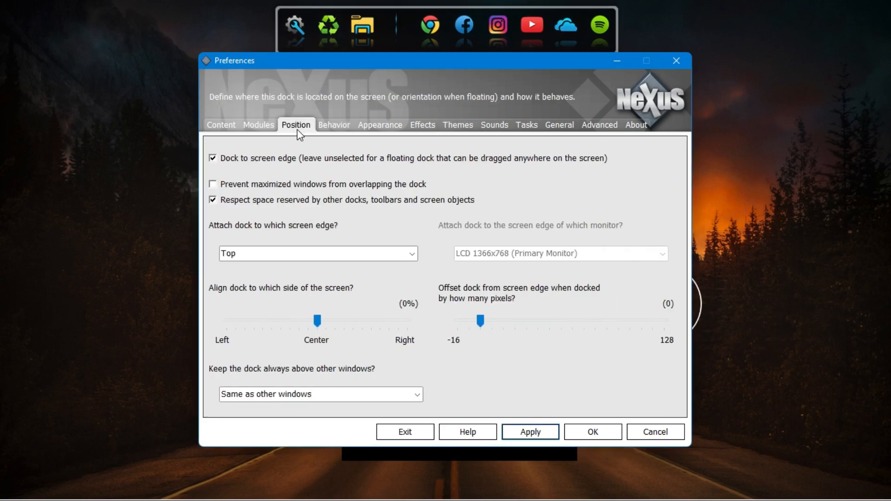
click(338, 128)
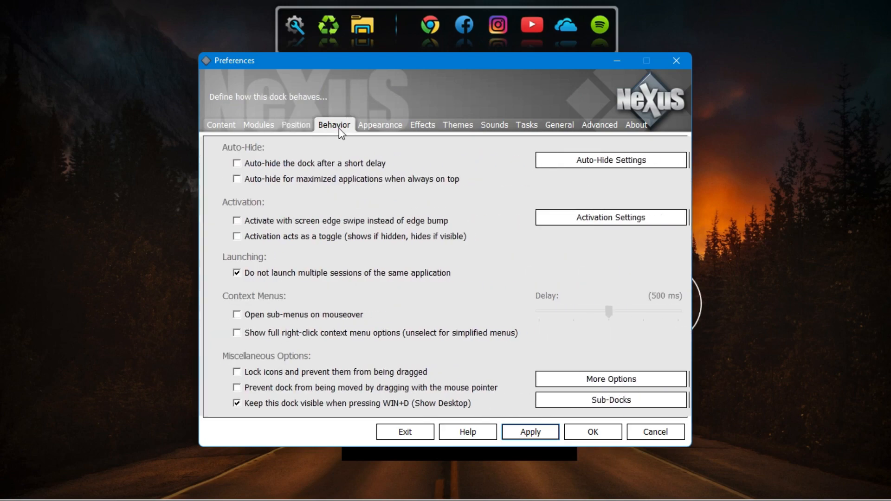
click(390, 132)
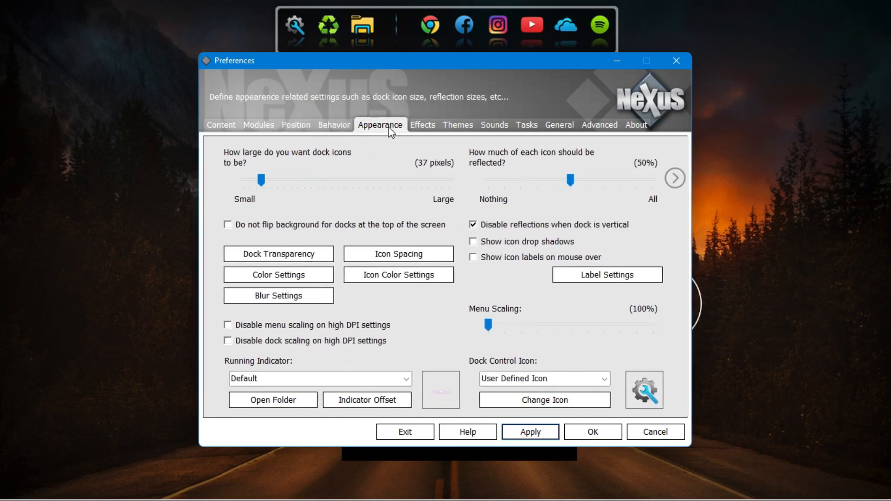
click(320, 255)
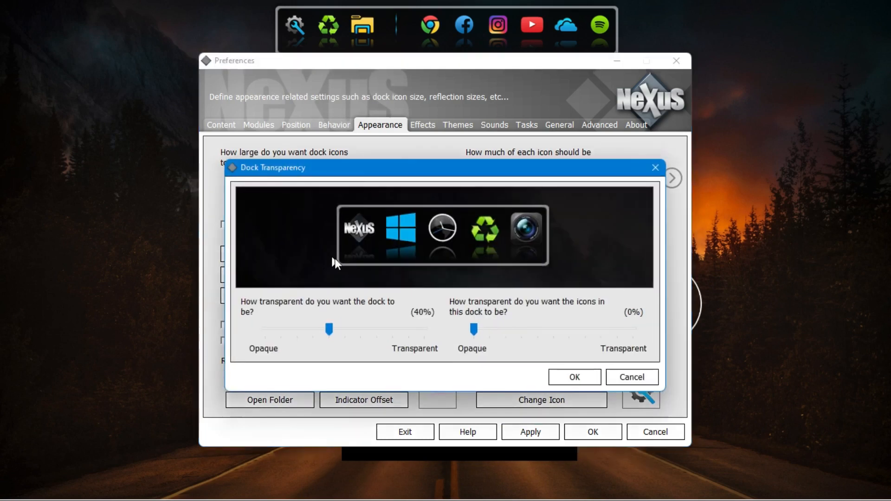
drag(330, 328, 336, 328)
click(575, 378)
click(593, 432)
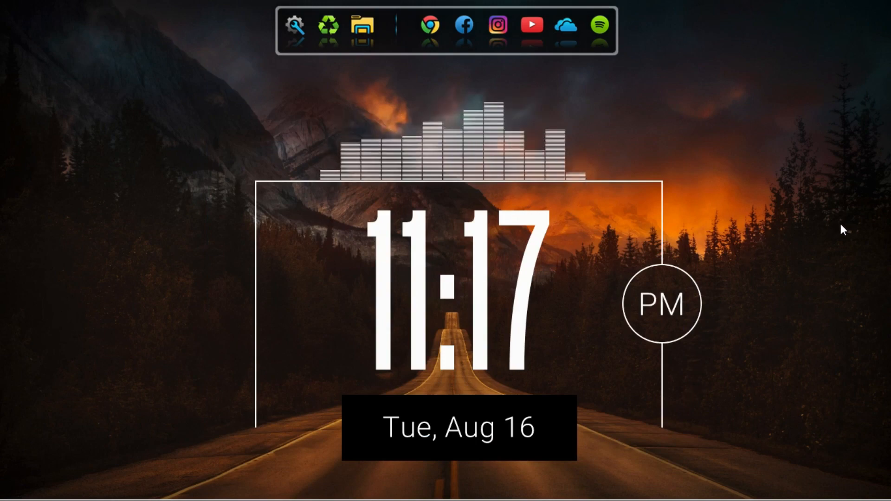